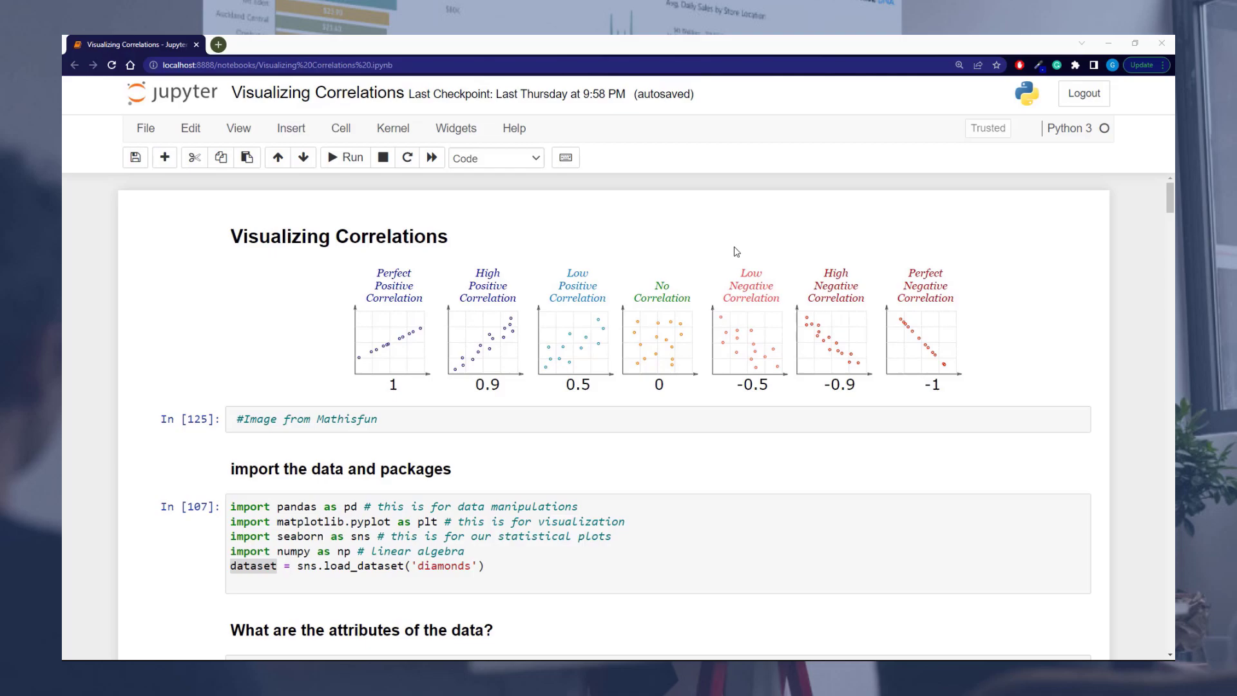
Review the Visualizing Correlations section and the dataset import code.
click(226, 308)
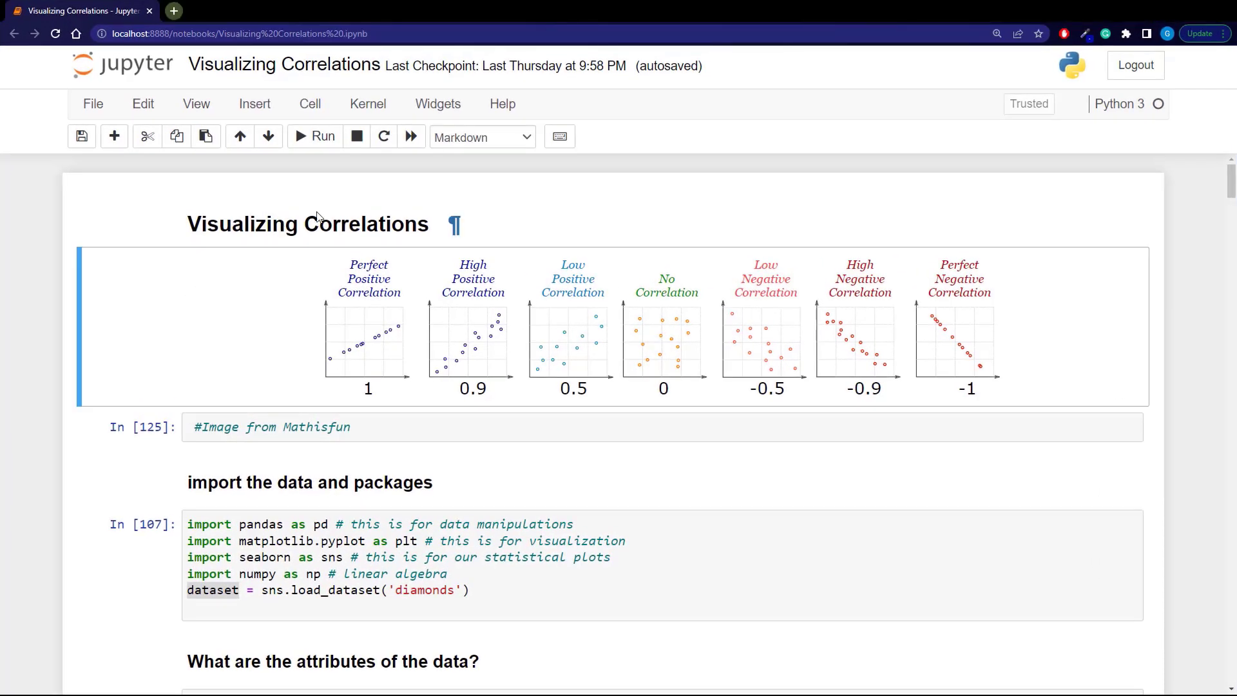
click(472, 199)
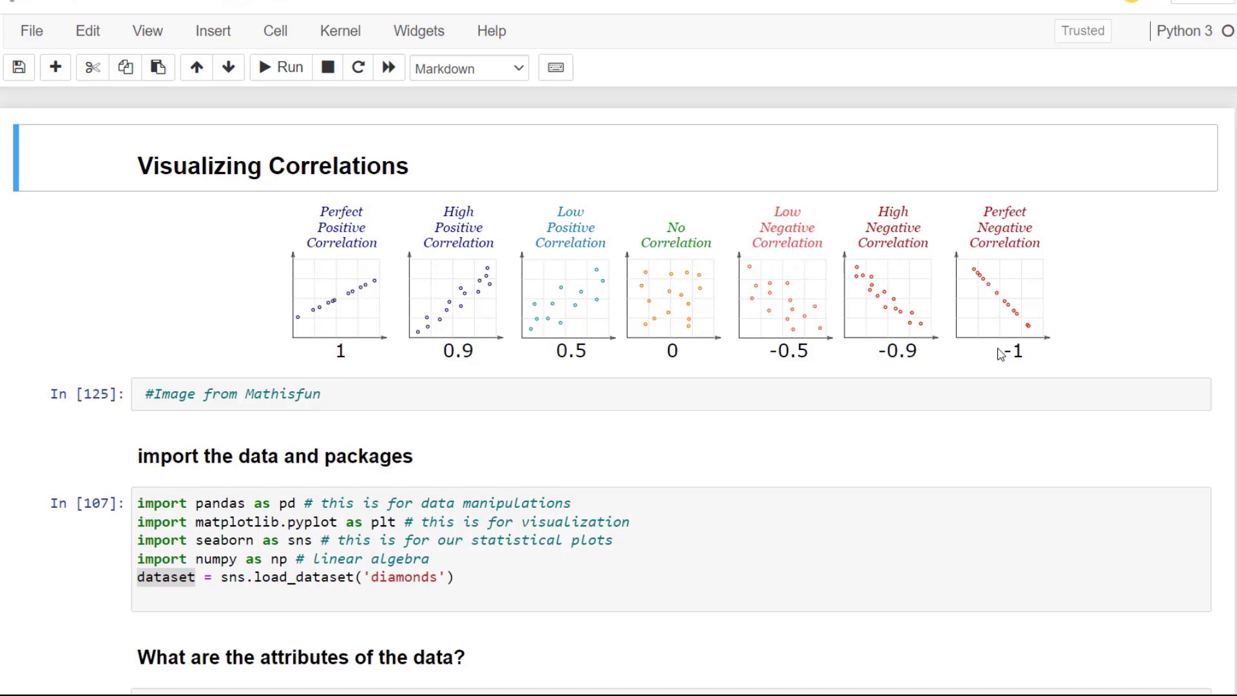
scroll(999, 357, down, 5)
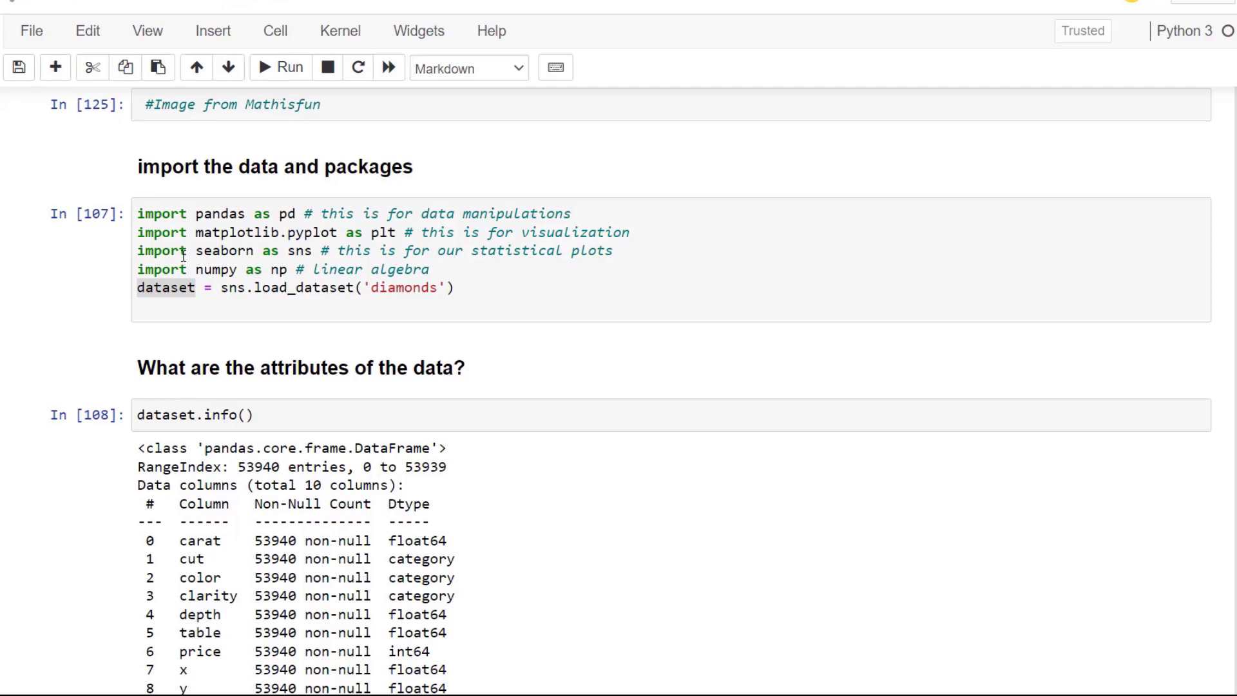
click(520, 302)
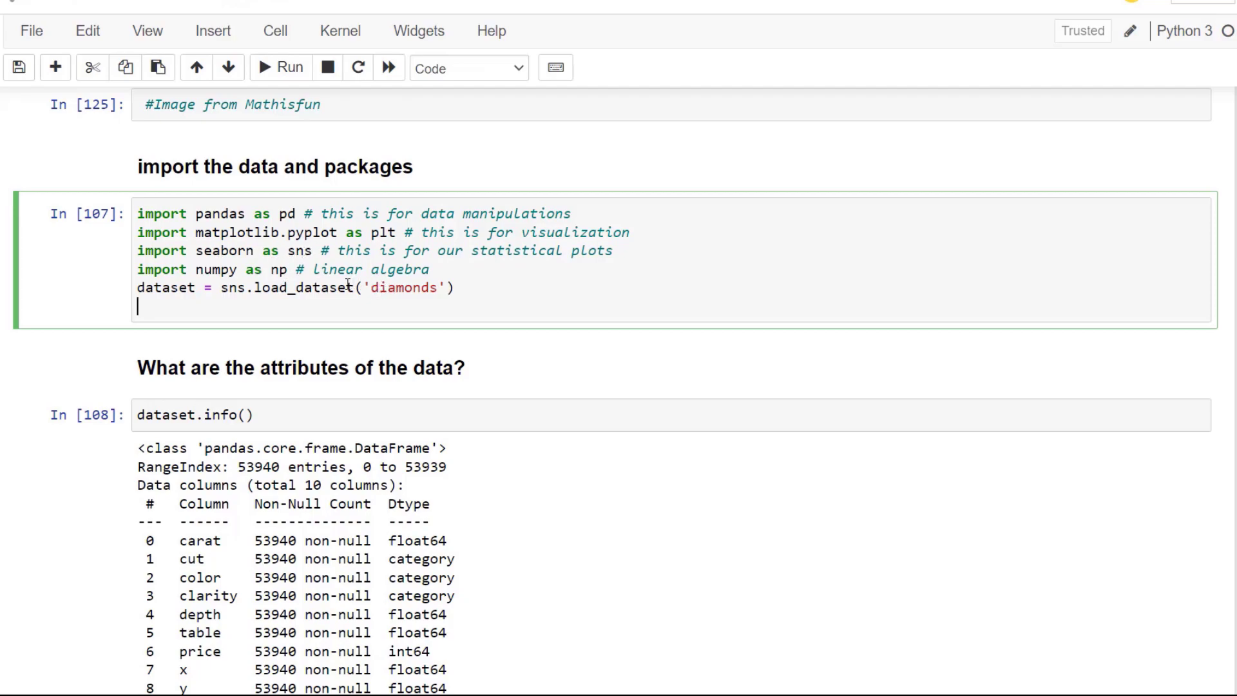
scroll(301, 285, down, 1)
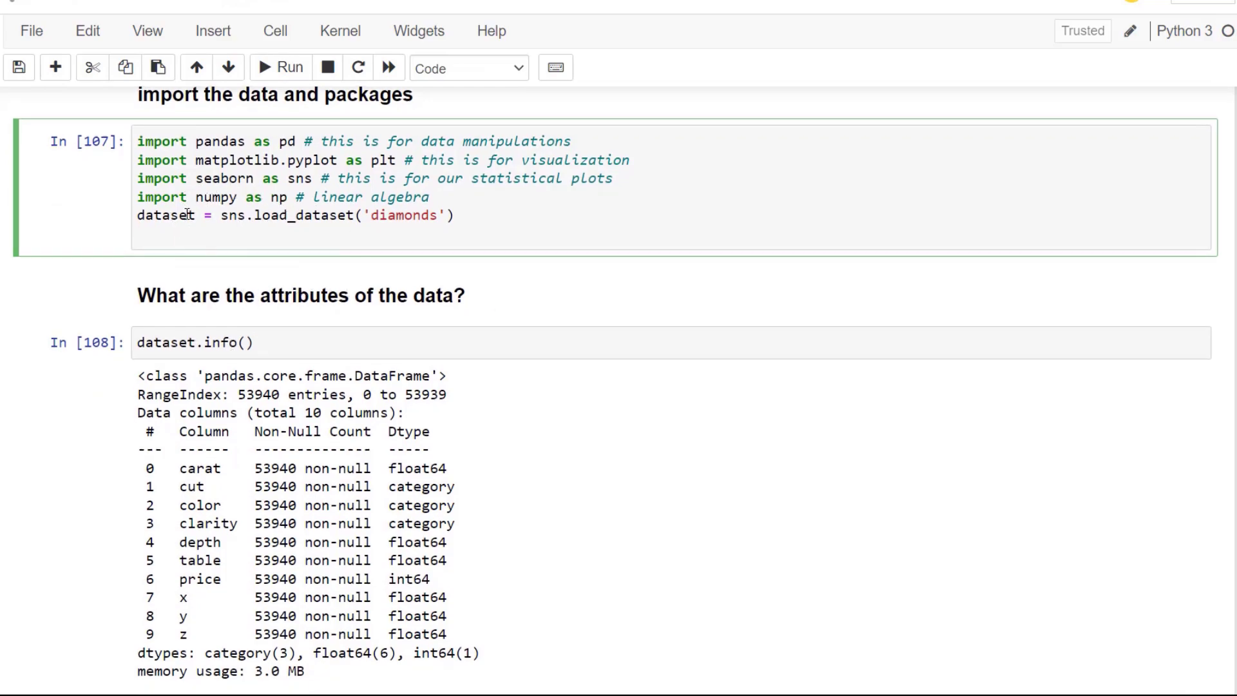
drag(204, 219, 150, 221)
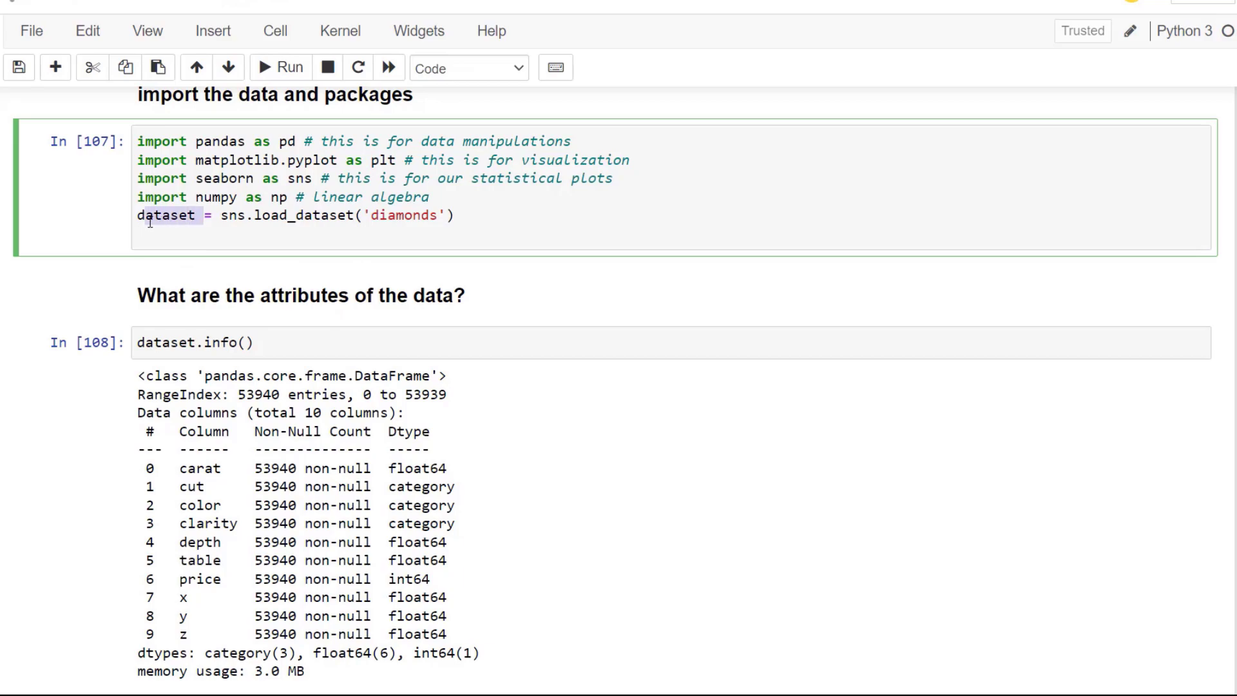
click(226, 243)
Look over the dataset info output, noting clarity's category data type.
scroll(231, 245, down, 3)
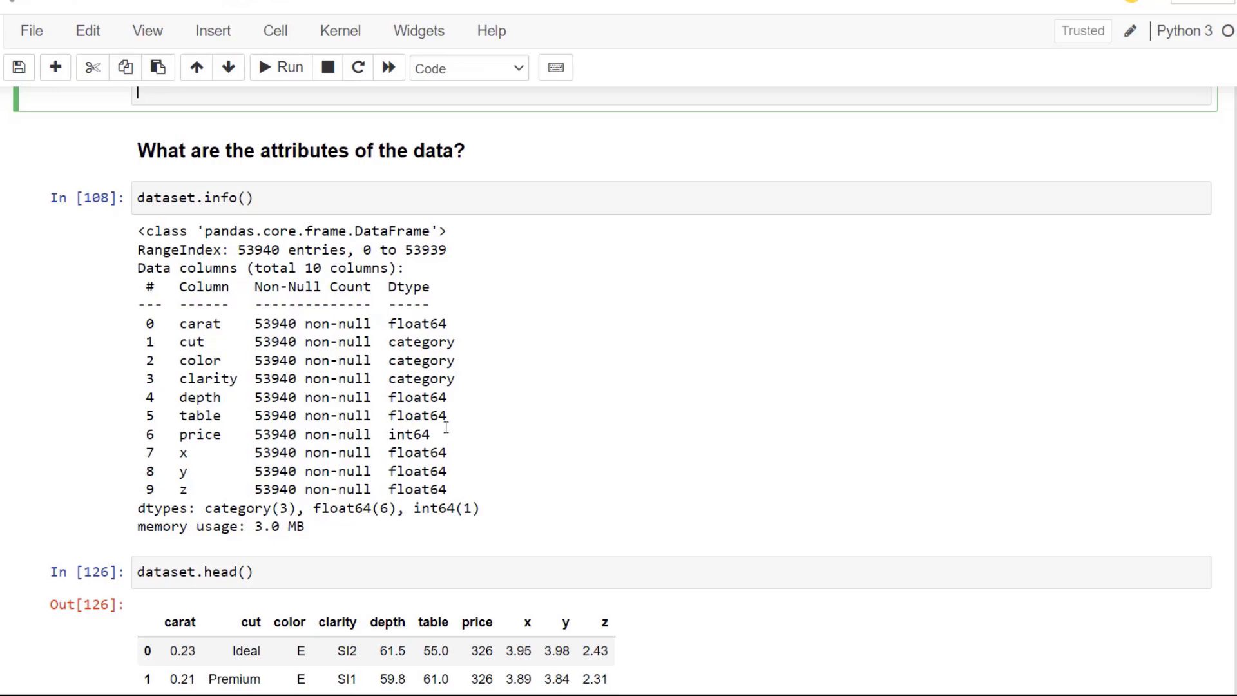
drag(458, 381, 404, 379)
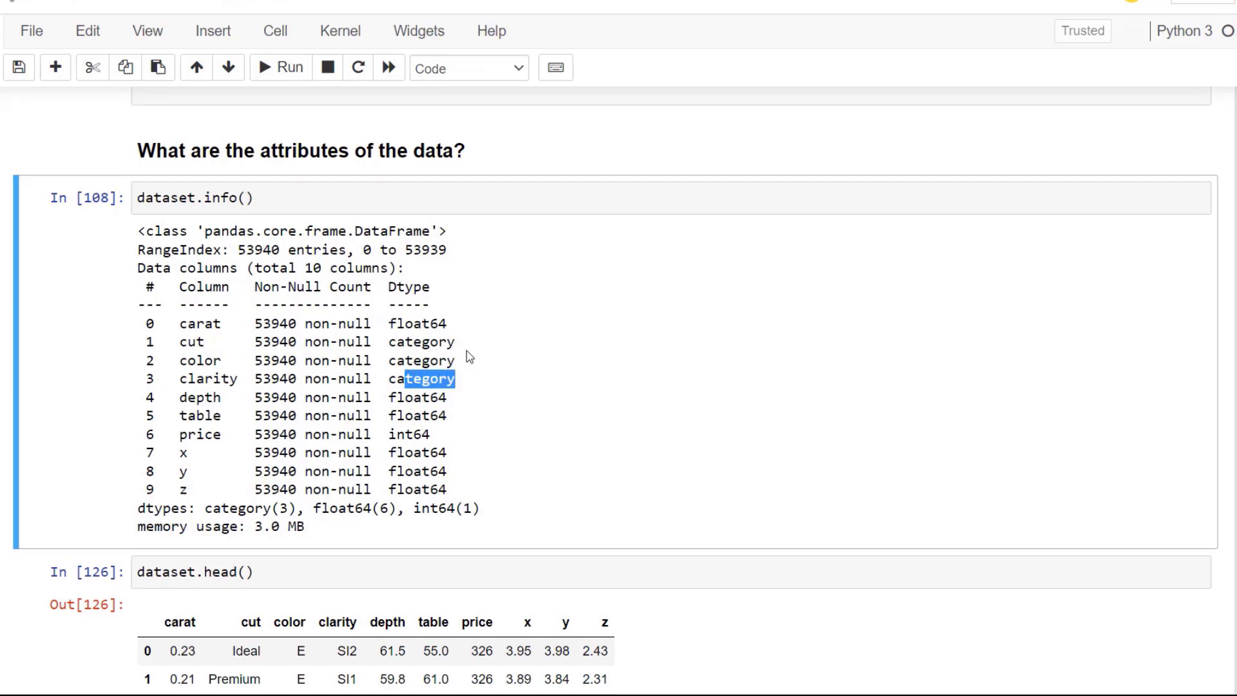
click(471, 356)
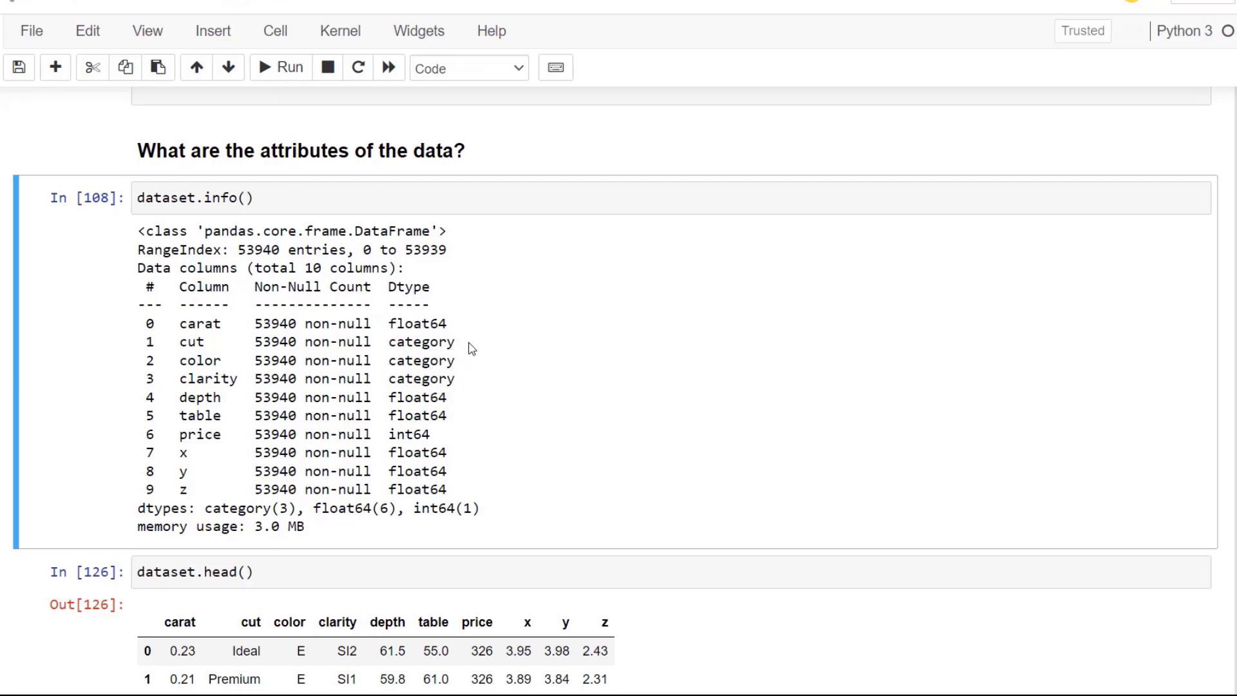
scroll(475, 345, down, 5)
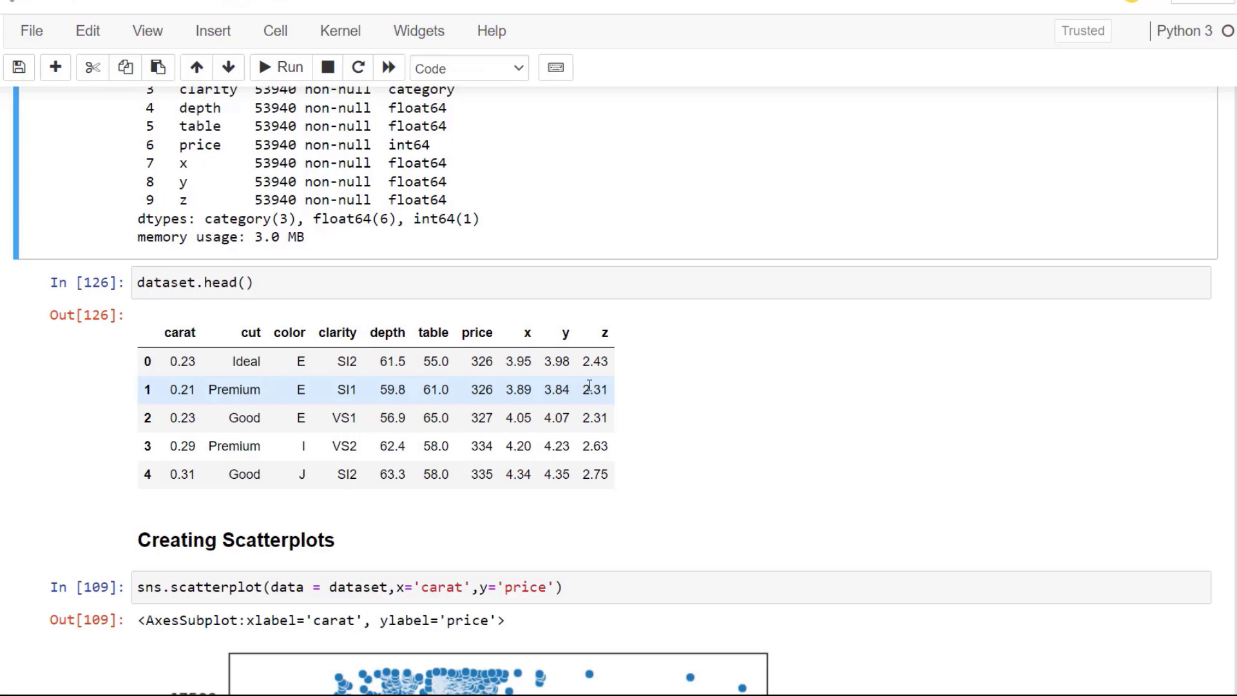
scroll(589, 385, down, 7)
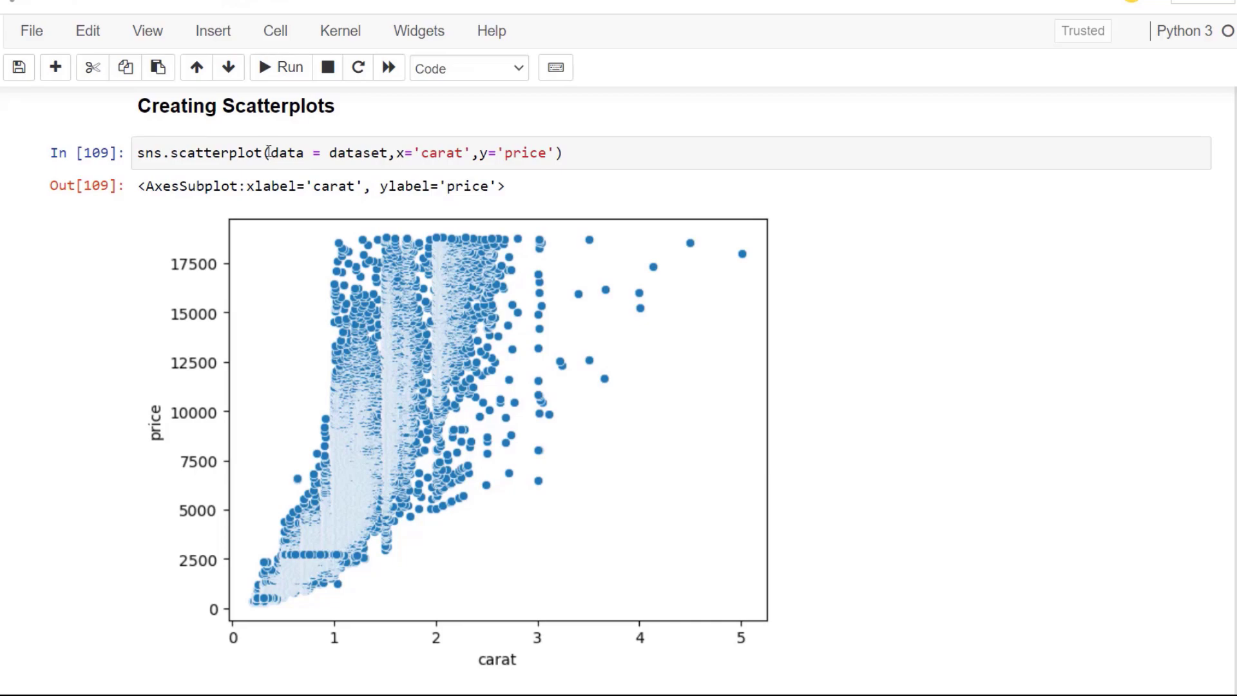
Inspect the scatterplot's data=dataset argument and read the scatterplot function's documentation.
click(307, 154)
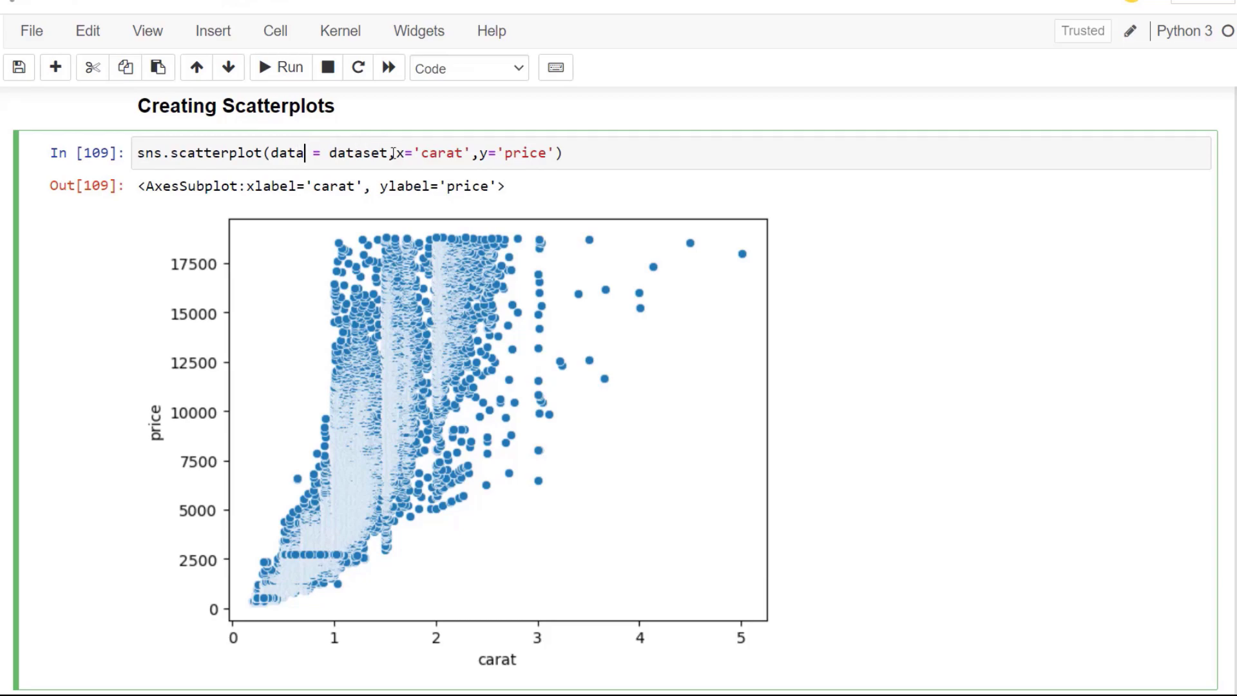
drag(390, 154, 271, 153)
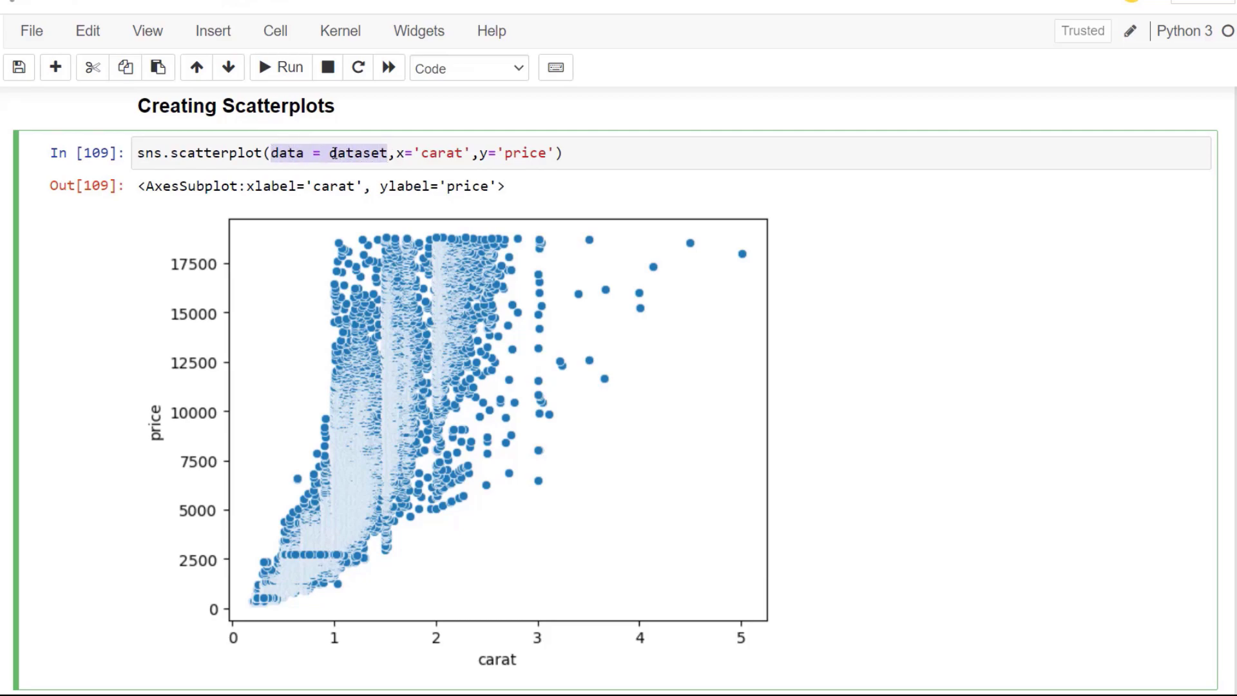
click(394, 152)
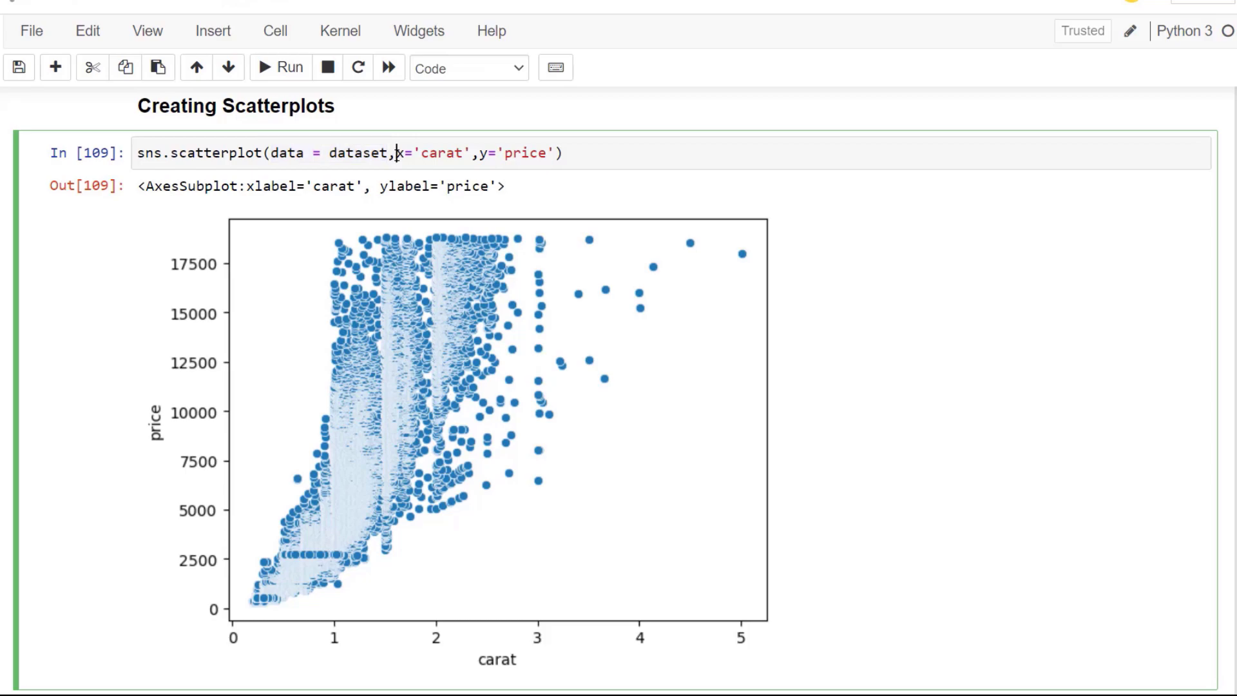
click(555, 153)
key(shift+Tab)
key(shift+Tab)
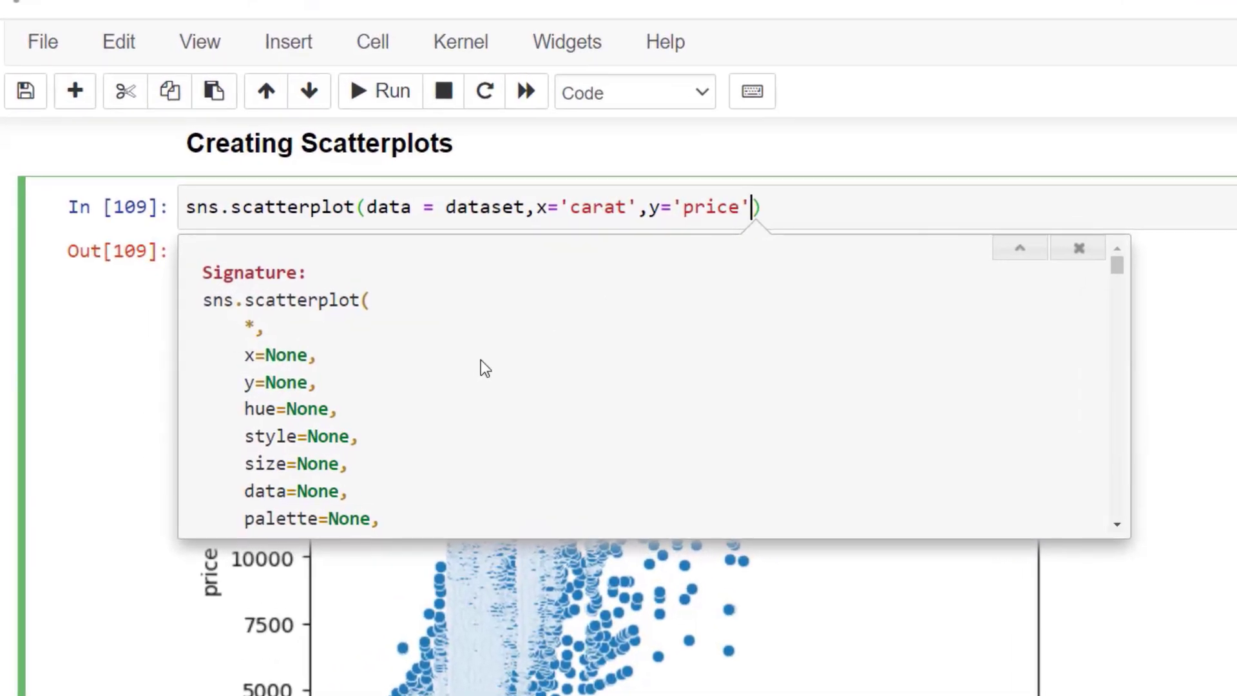
scroll(481, 359, down, 2)
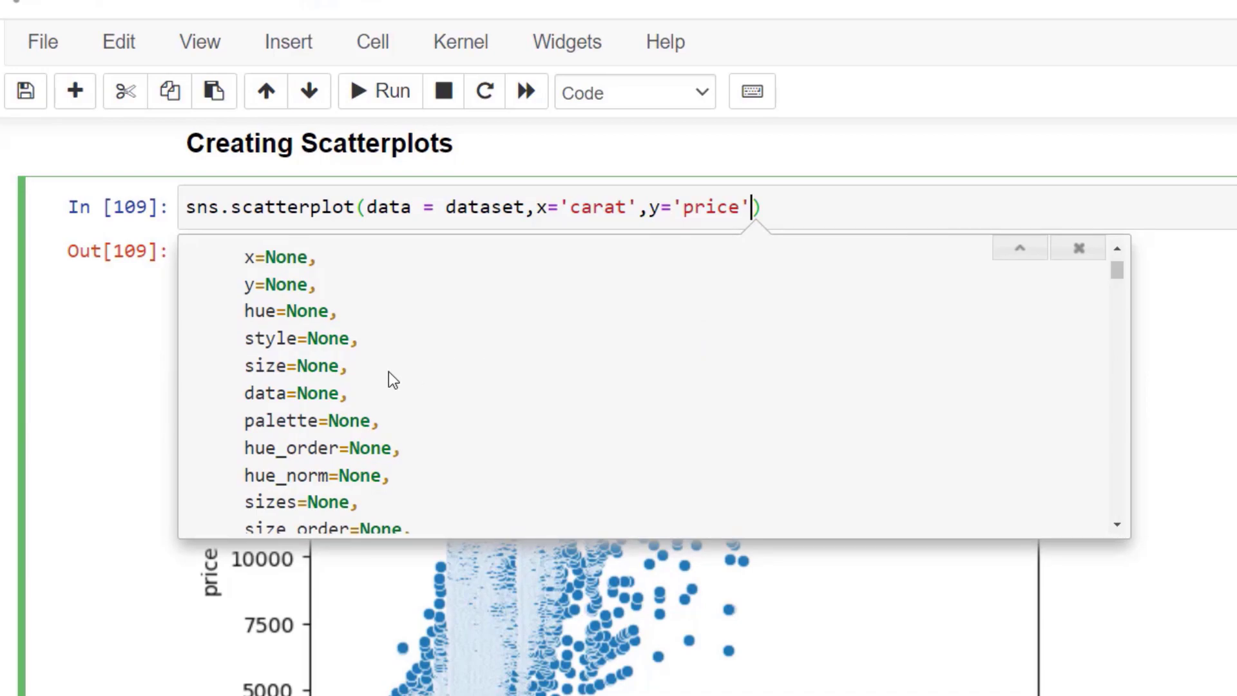
scroll(388, 371, down, 5)
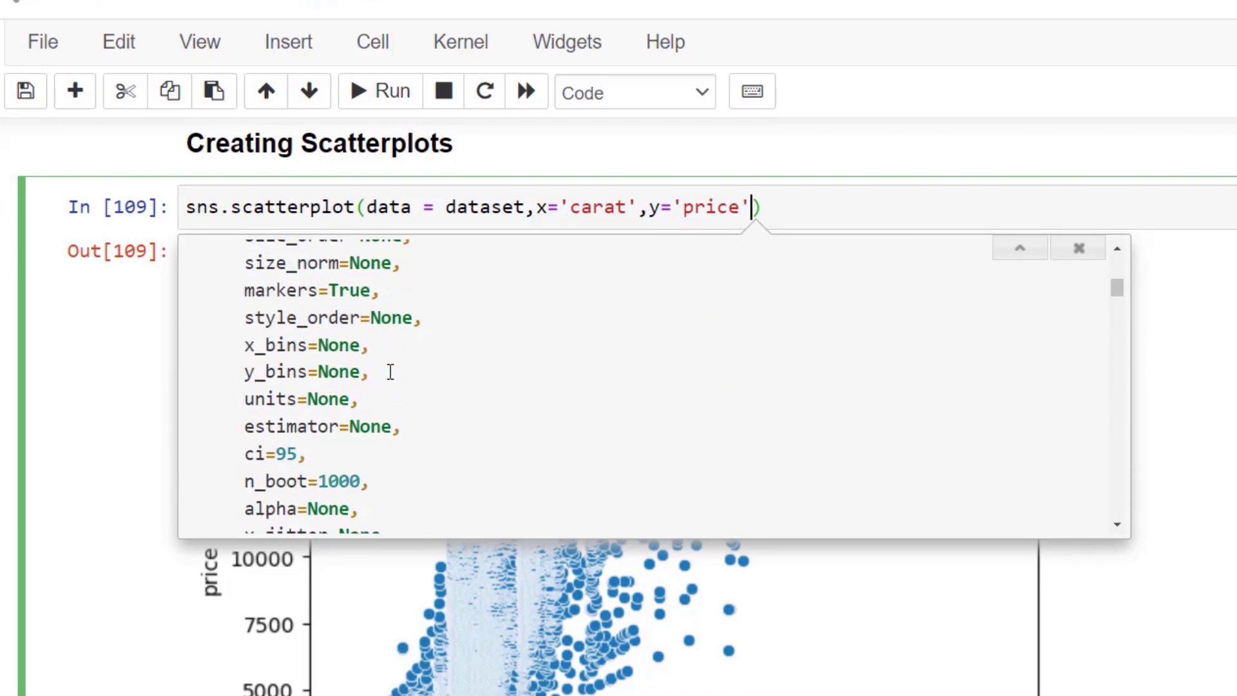
scroll(389, 371, down, 2)
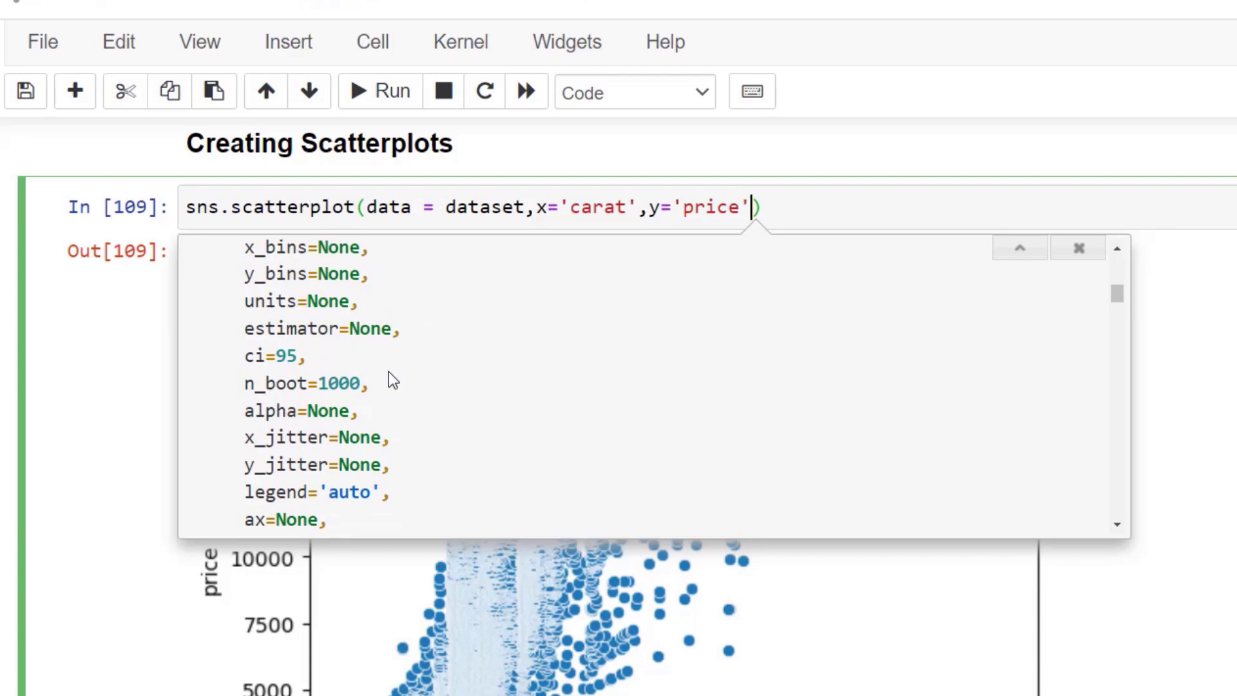
scroll(388, 371, down, 8)
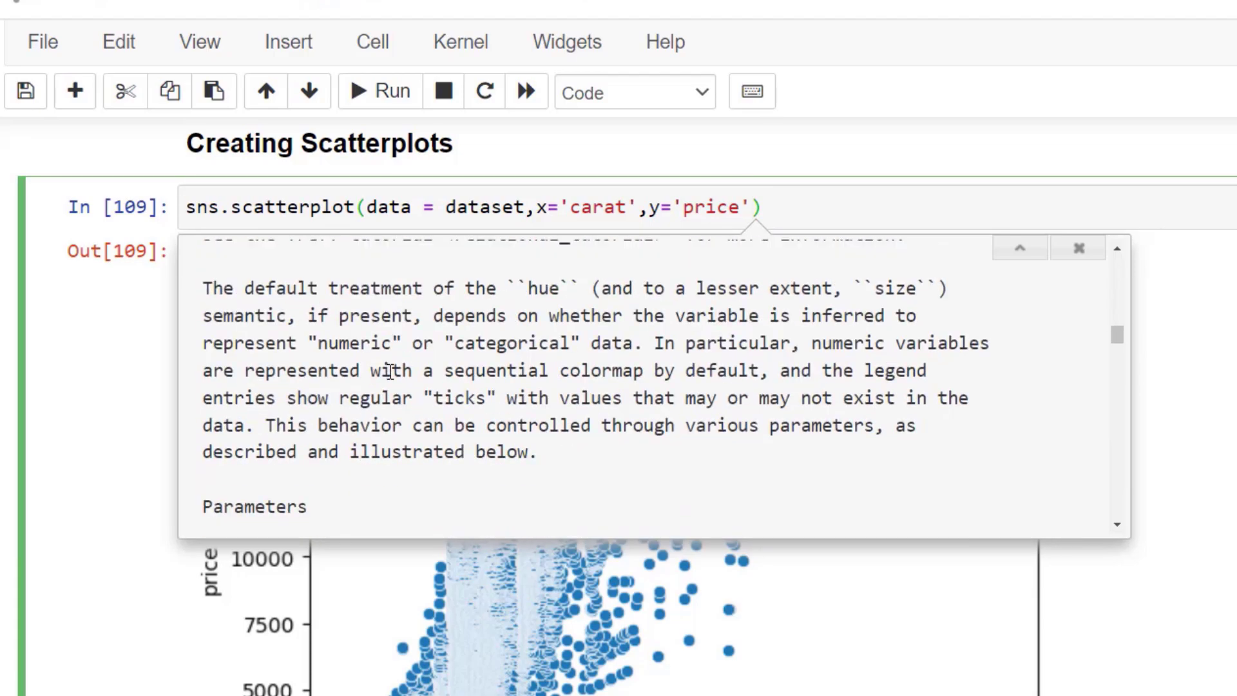
scroll(390, 371, down, 10)
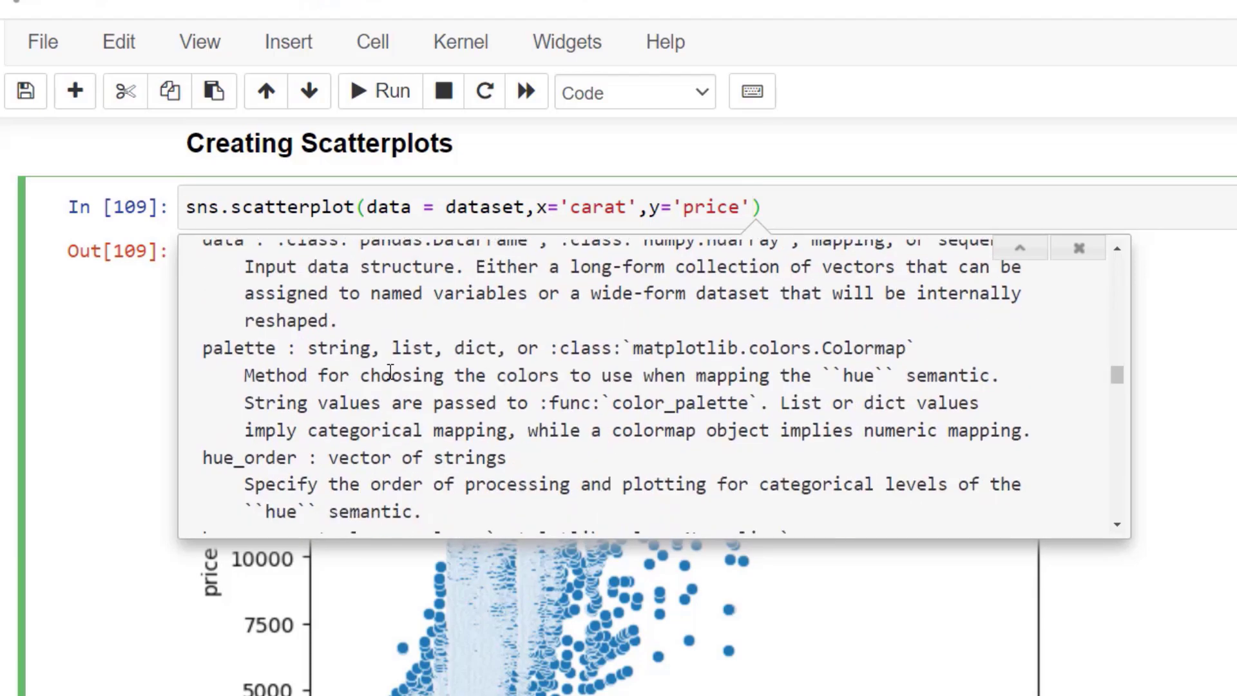
scroll(390, 372, down, 4)
scroll(390, 372, up, 8)
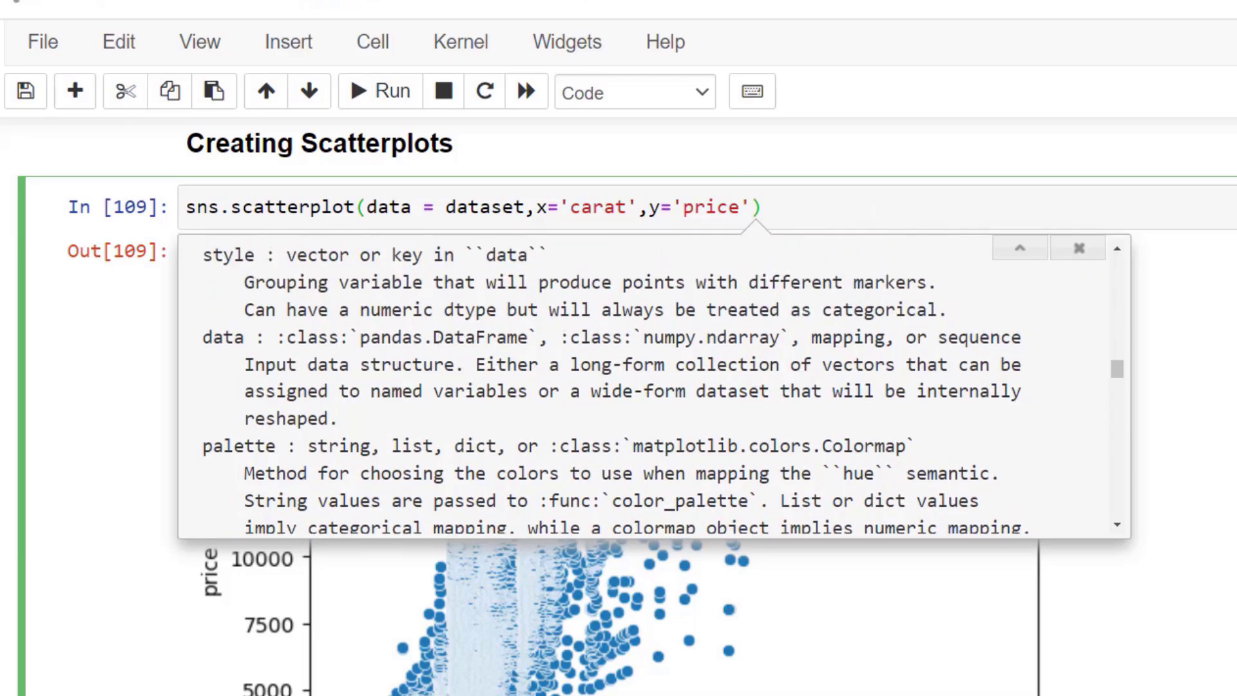
click(1112, 351)
Change alpha=0.2 to alpha=0.1 in the transparency scatterplot and re-run it as In [128].
scroll(1031, 357, down, 5)
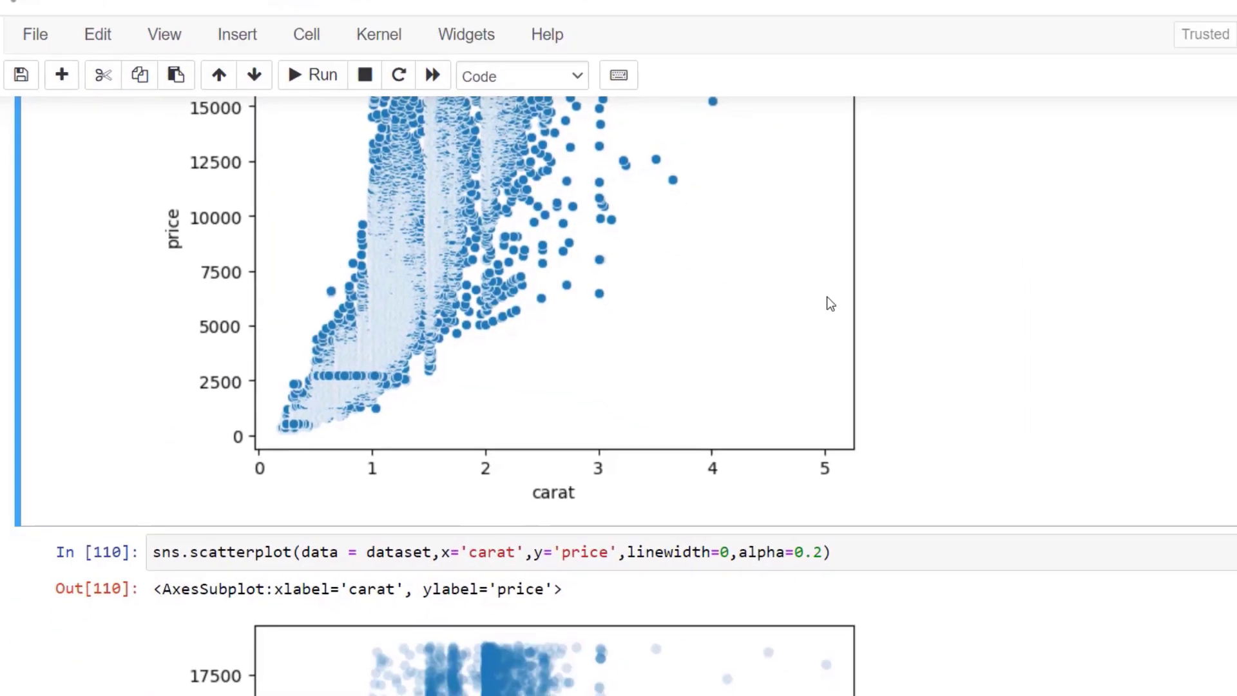
scroll(817, 298, down, 2)
scroll(817, 298, down, 2)
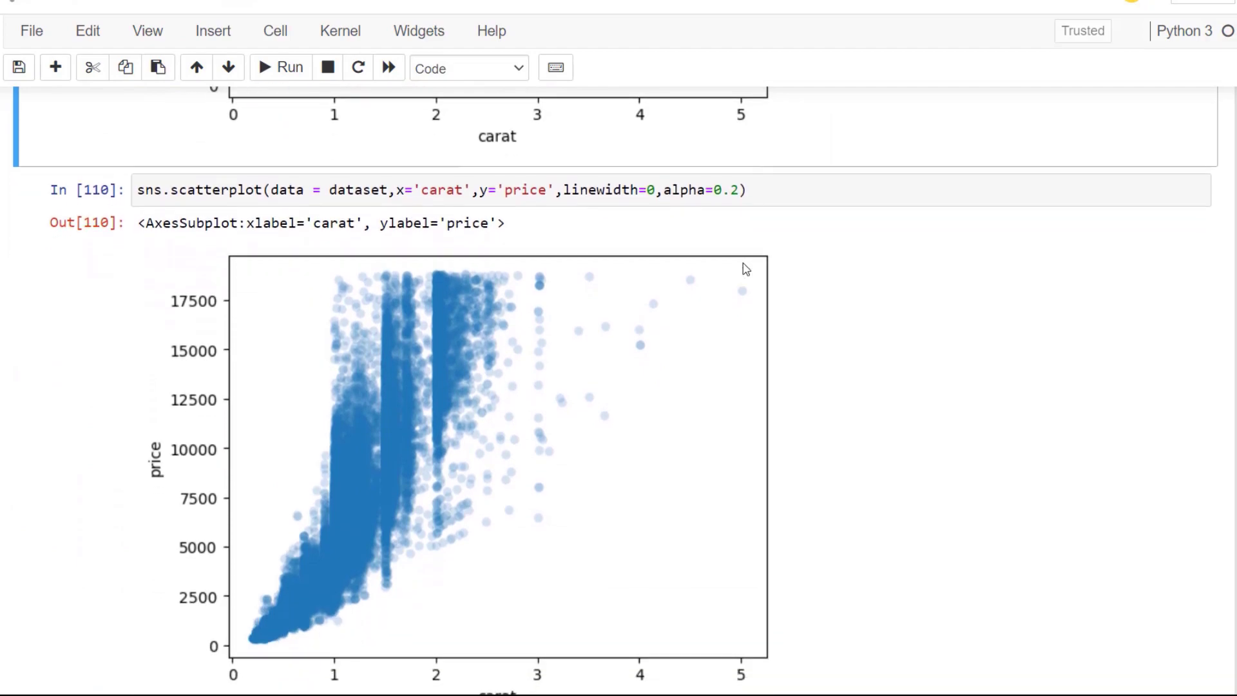
scroll(726, 260, down, 1)
scroll(726, 260, up, 2)
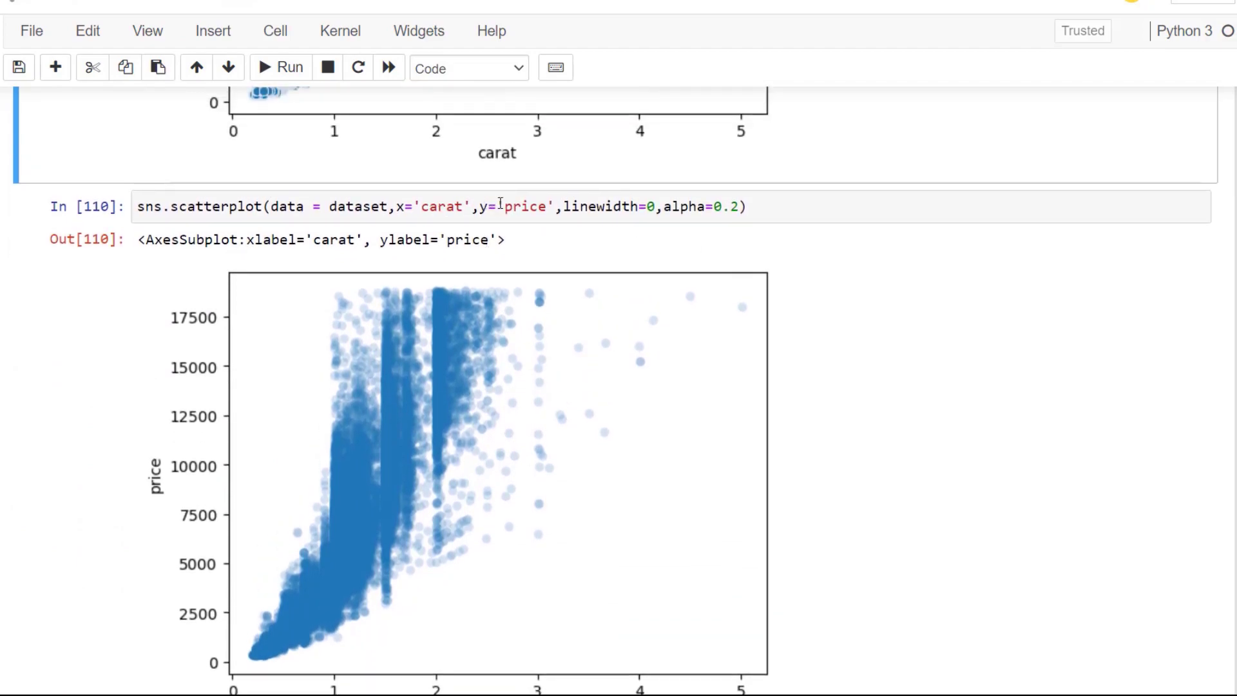
scroll(535, 183, up, 1)
scroll(321, 121, up, 1)
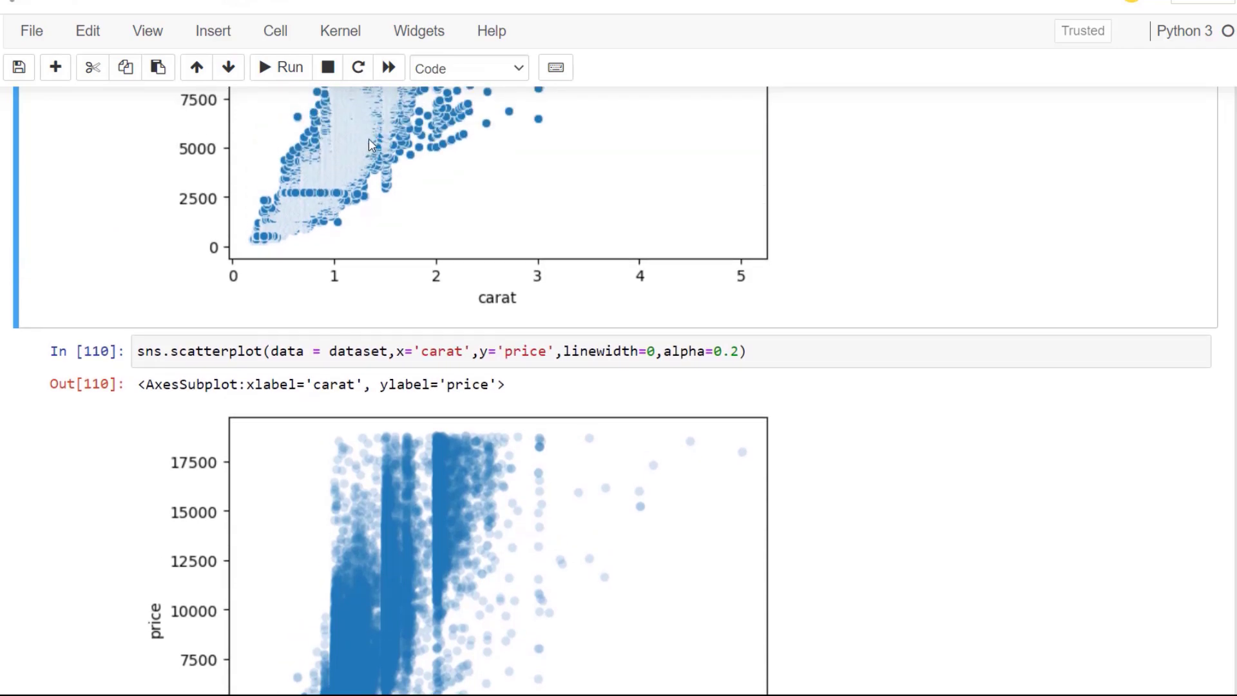
scroll(361, 157, up, 2)
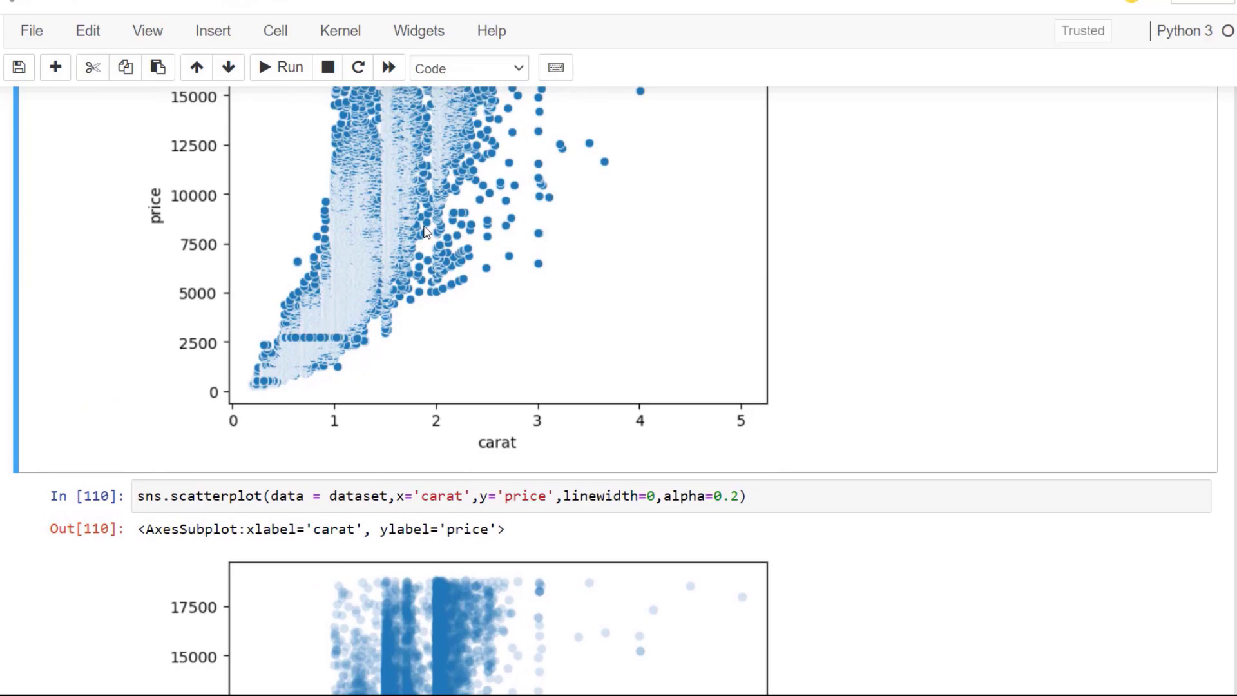
scroll(419, 248, down, 3)
scroll(451, 232, down, 2)
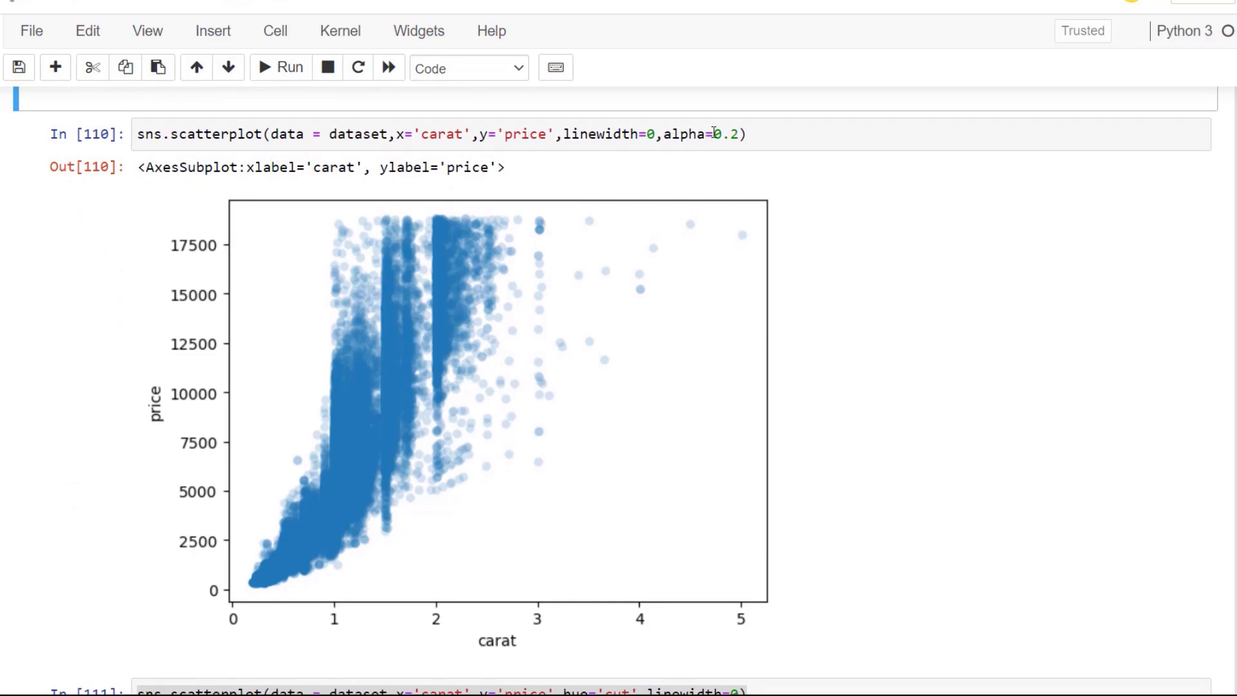
double_click(734, 134)
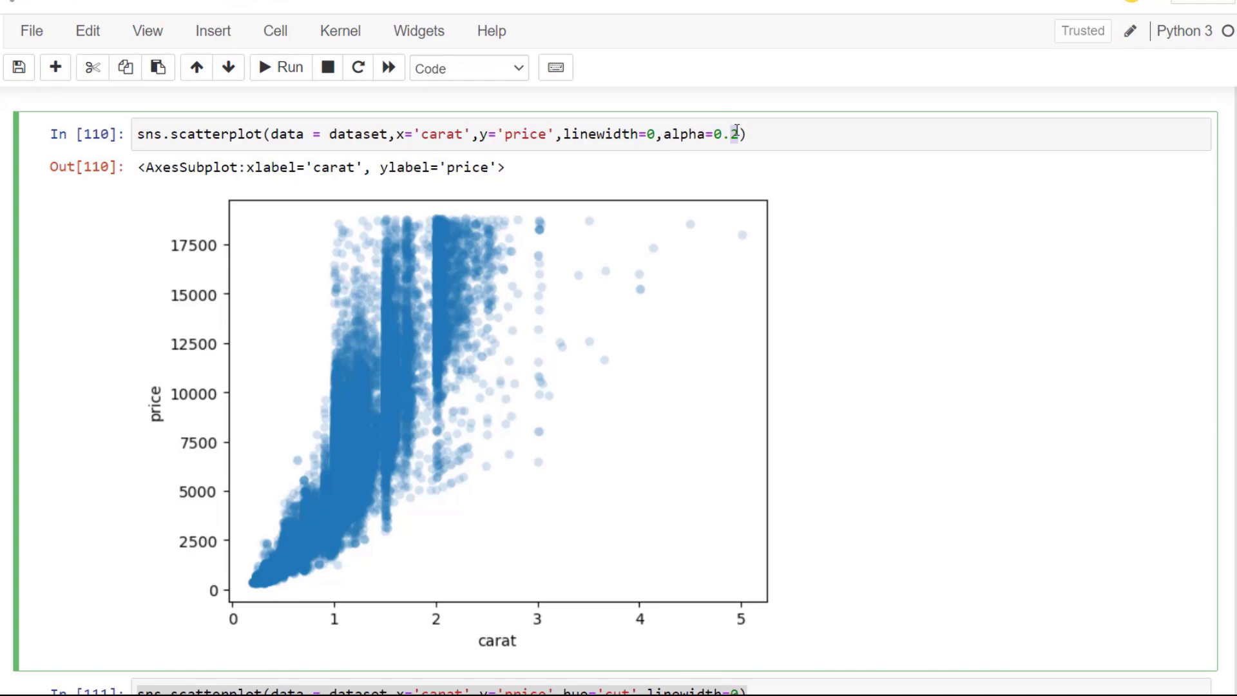
text(1)
click(280, 72)
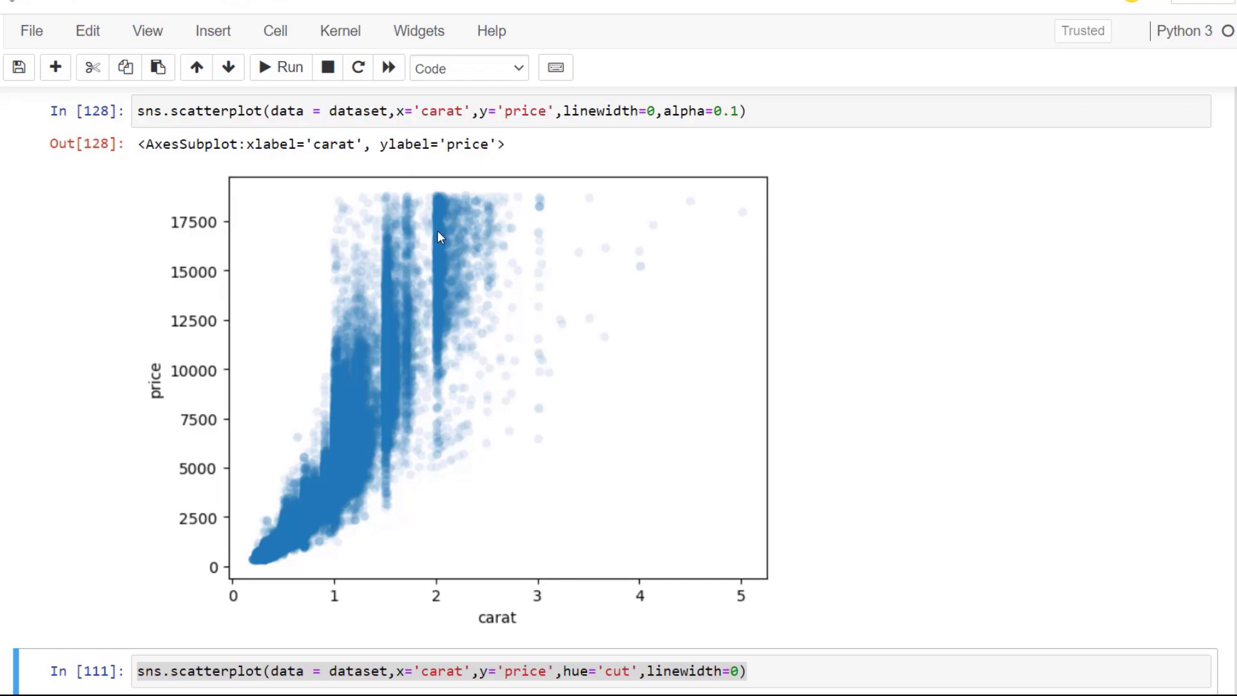
scroll(488, 180, down, 9)
scroll(485, 176, up, 1)
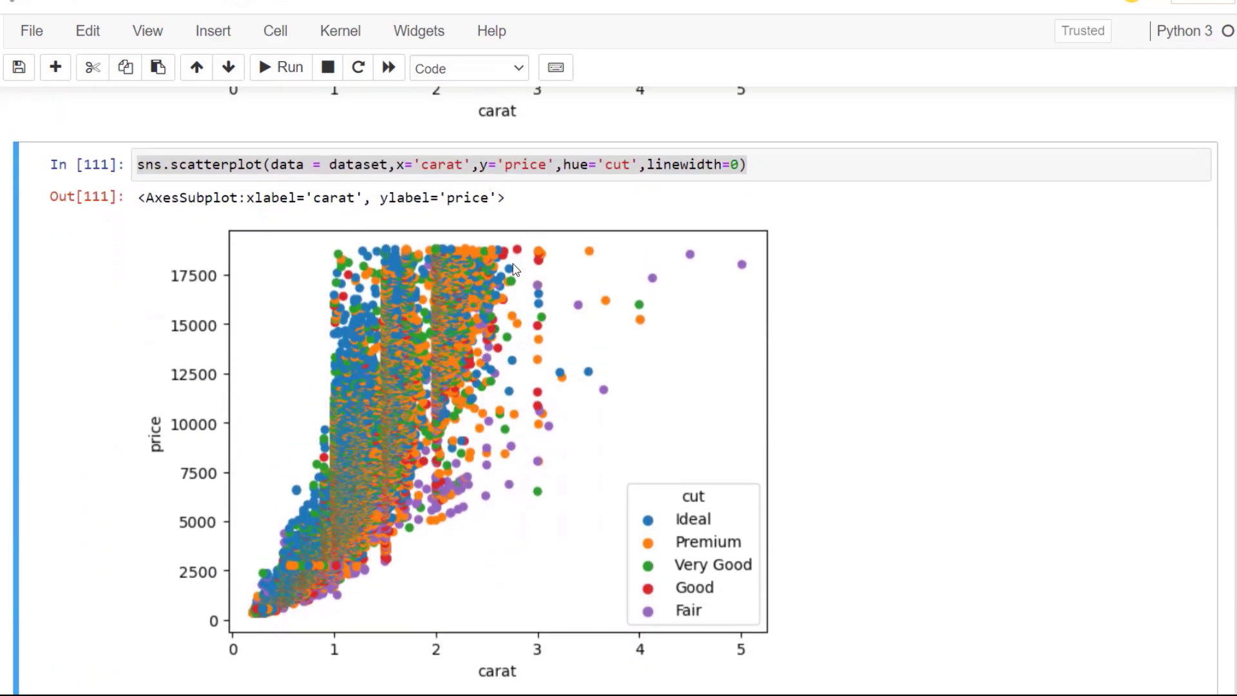
click(560, 166)
drag(640, 166, 567, 167)
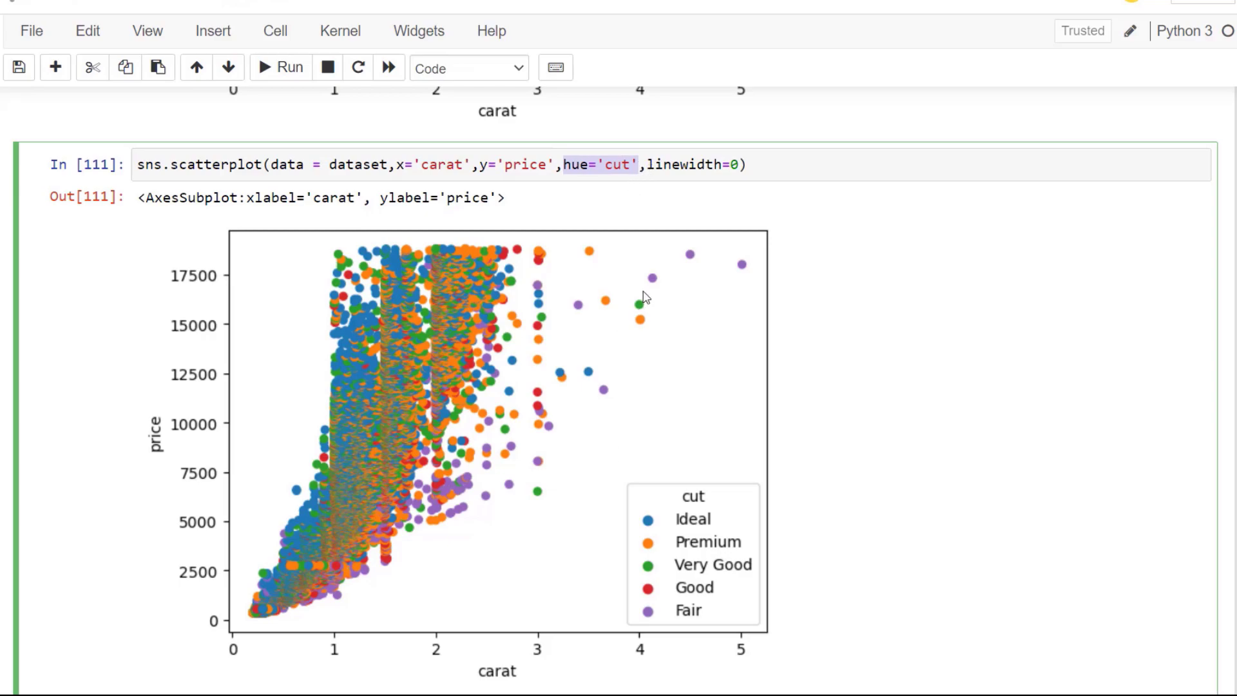
key(Escape)
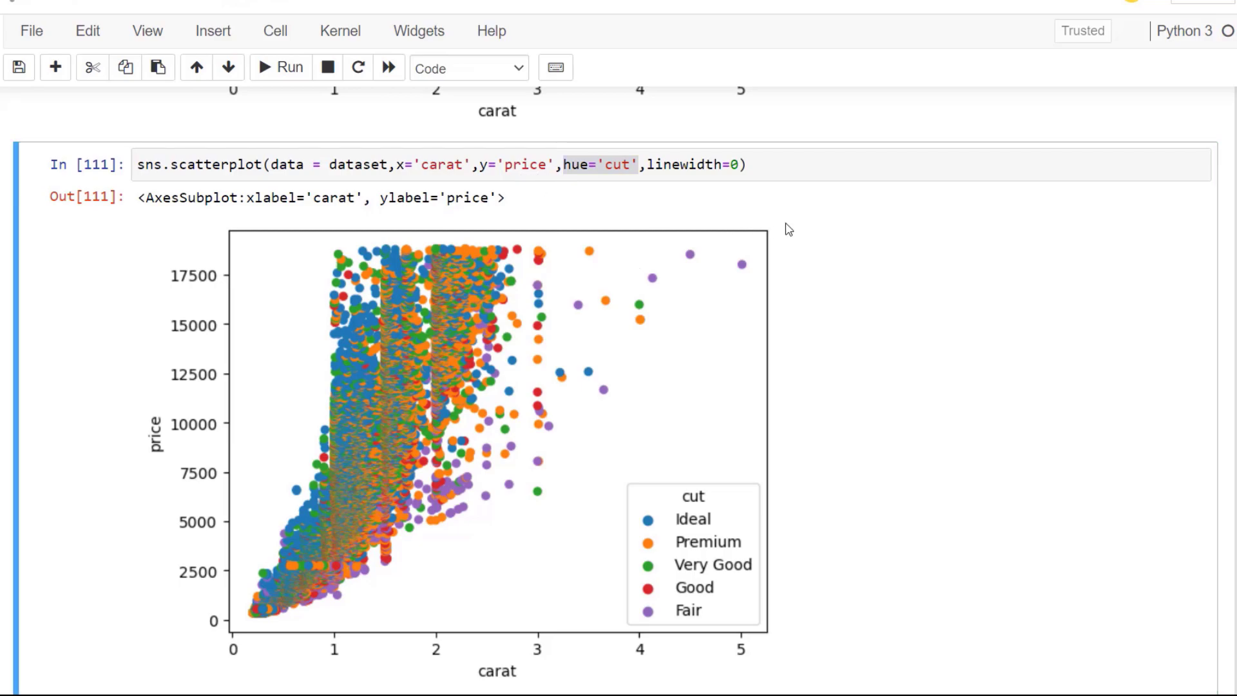
scroll(787, 229, up, 1)
click(678, 237)
drag(562, 238, 586, 242)
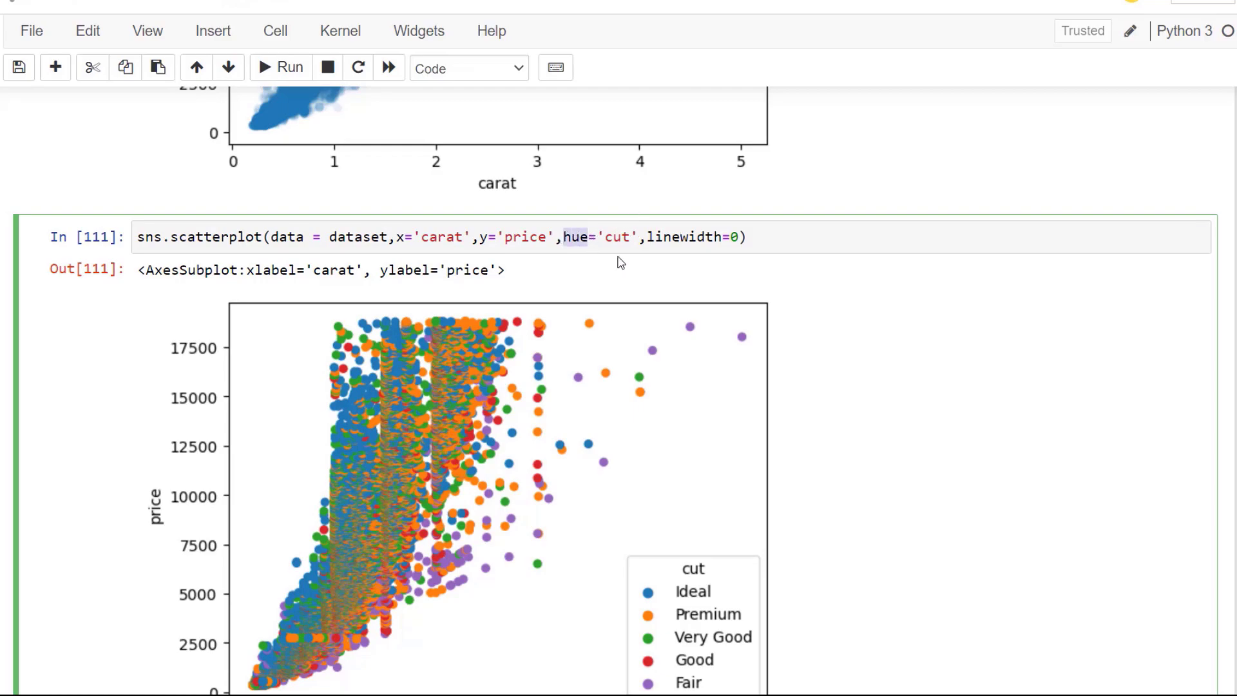
scroll(616, 262, down, 1)
scroll(538, 303, up, 1)
scroll(580, 550, down, 2)
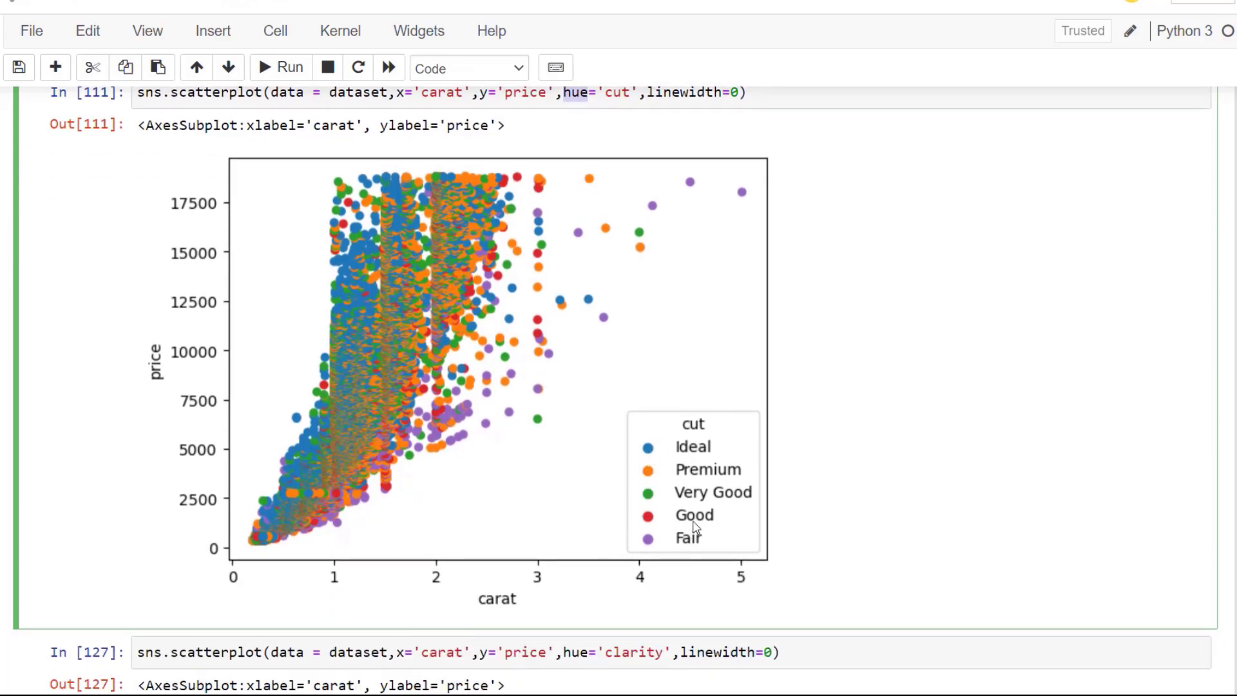
scroll(708, 148, up, 1)
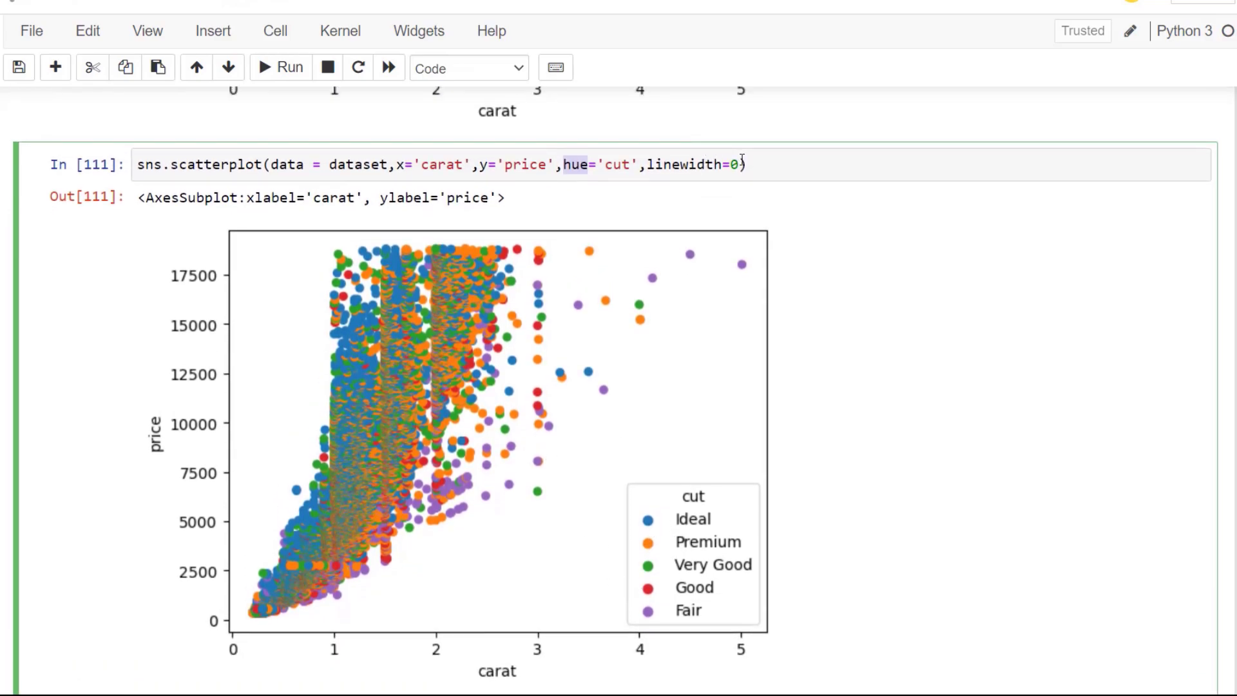
Append alpha=0.2 after linewidth=0 in the cut-coloured sns.scatterplot call and rerun the cell.
click(740, 171)
text(,a)
key(Tab)
text(lpha)
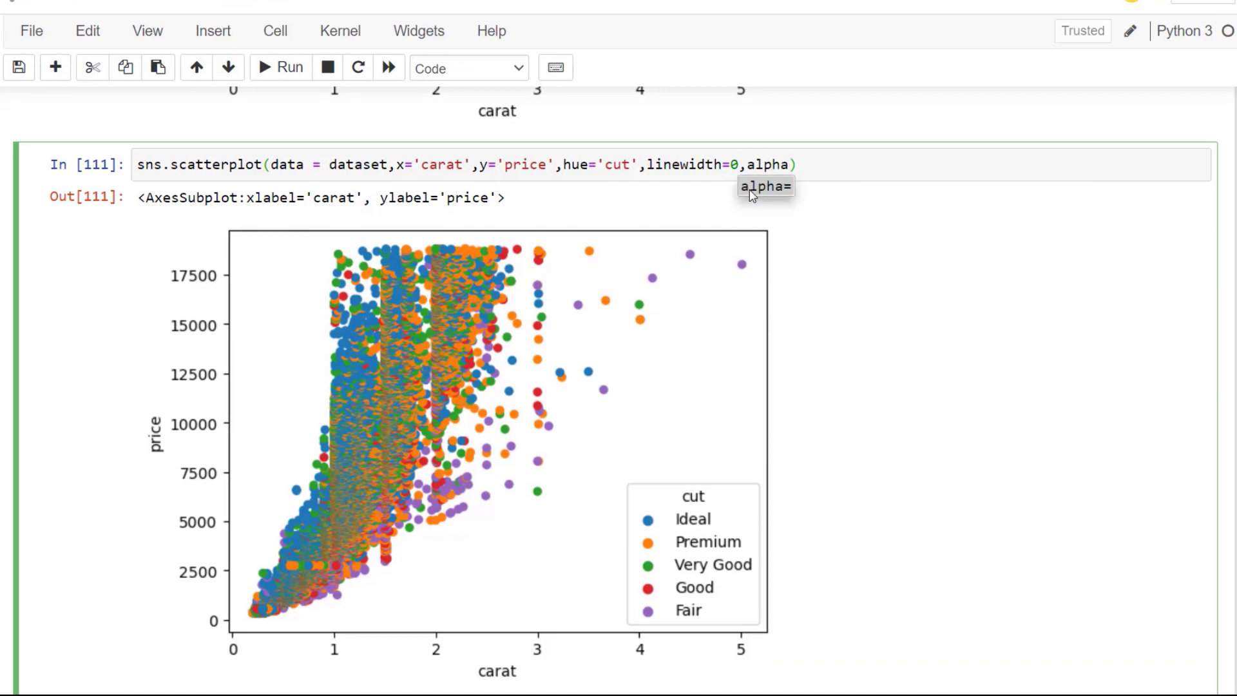
text(=0)
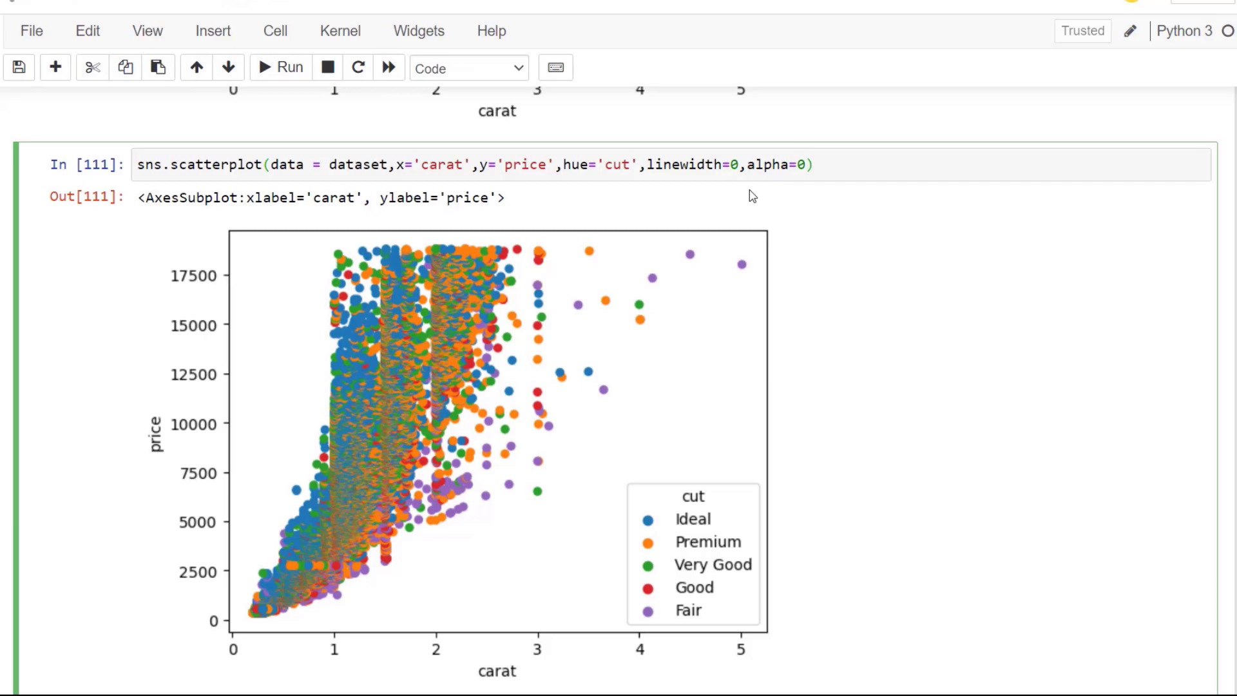
text(.2)
click(868, 168)
key(shift+Return)
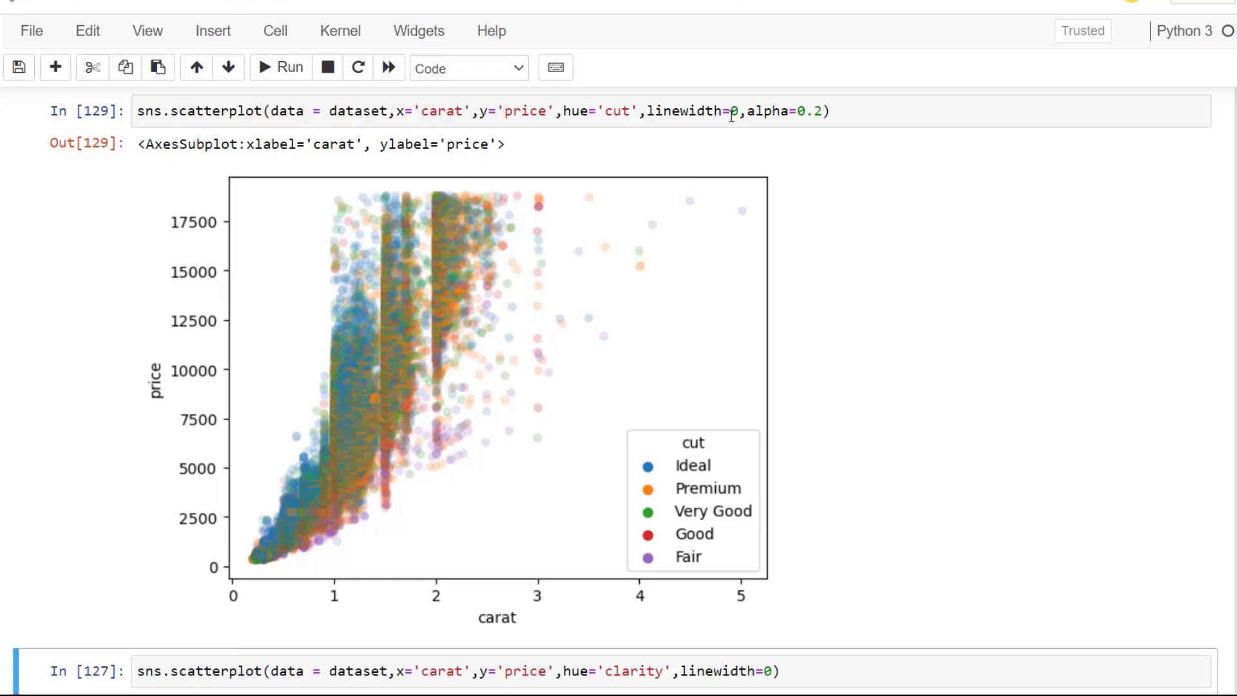
Select the In [127] clarity scatterplot cell and save the notebook.
scroll(751, 120, down, 1)
scroll(751, 119, down, 5)
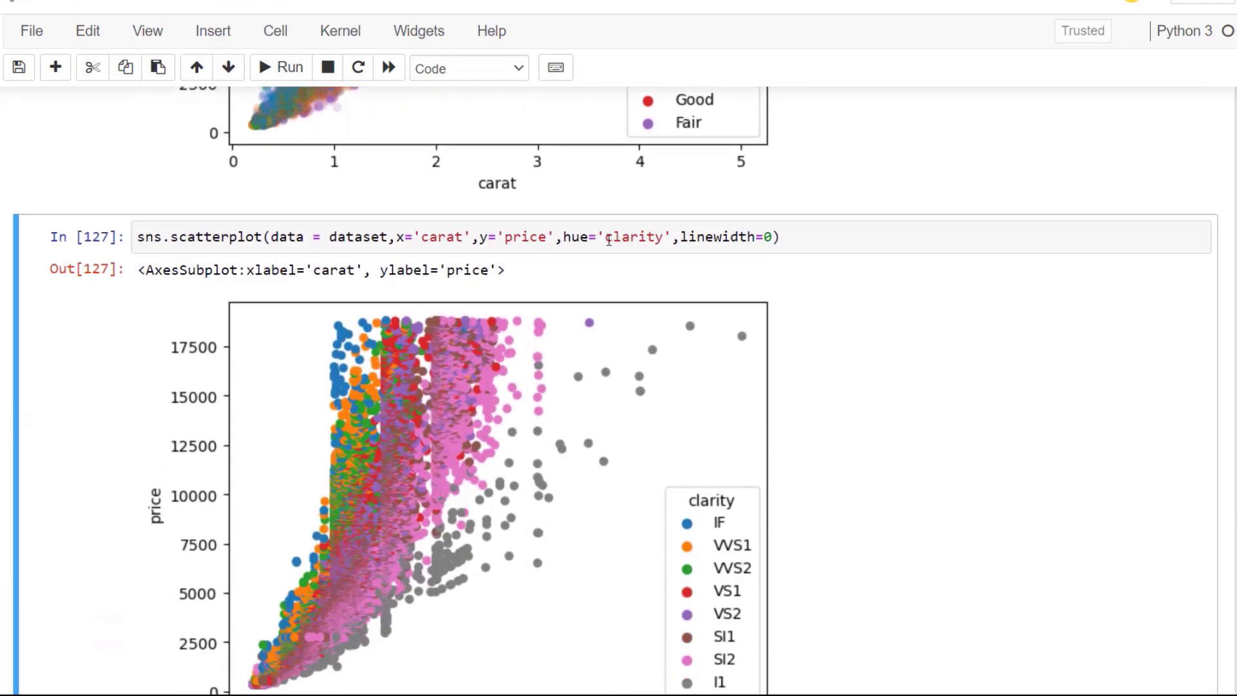
click(641, 237)
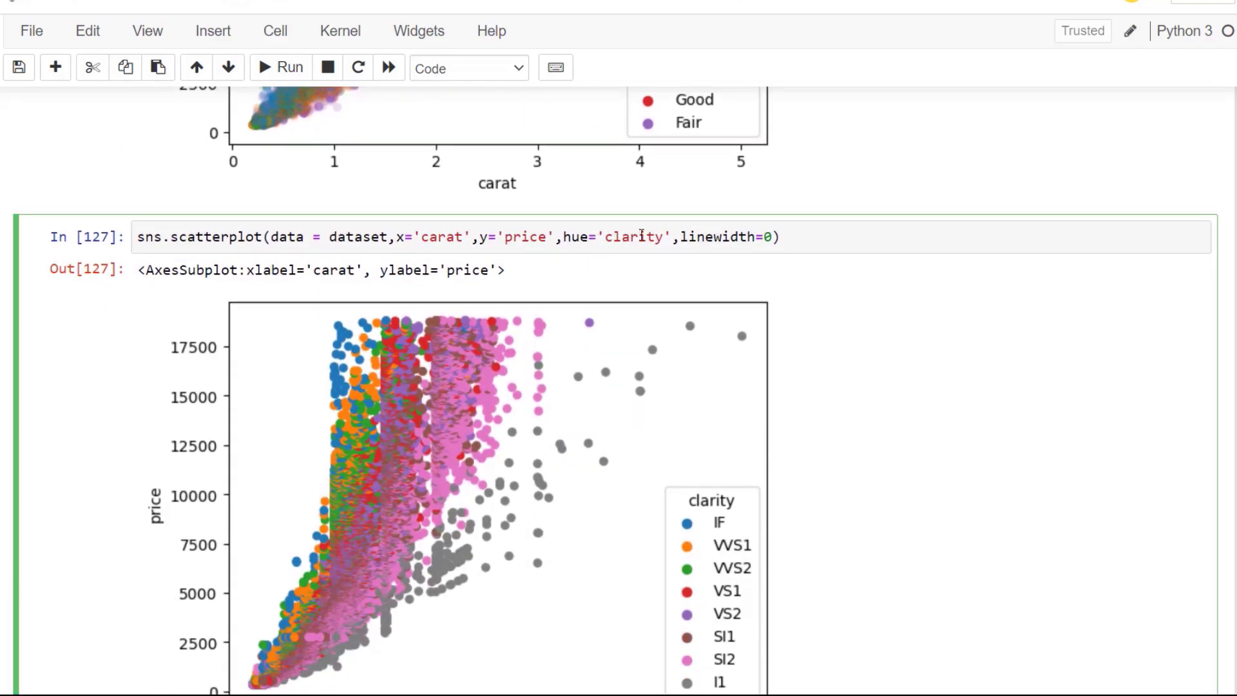
scroll(641, 235, down, 1)
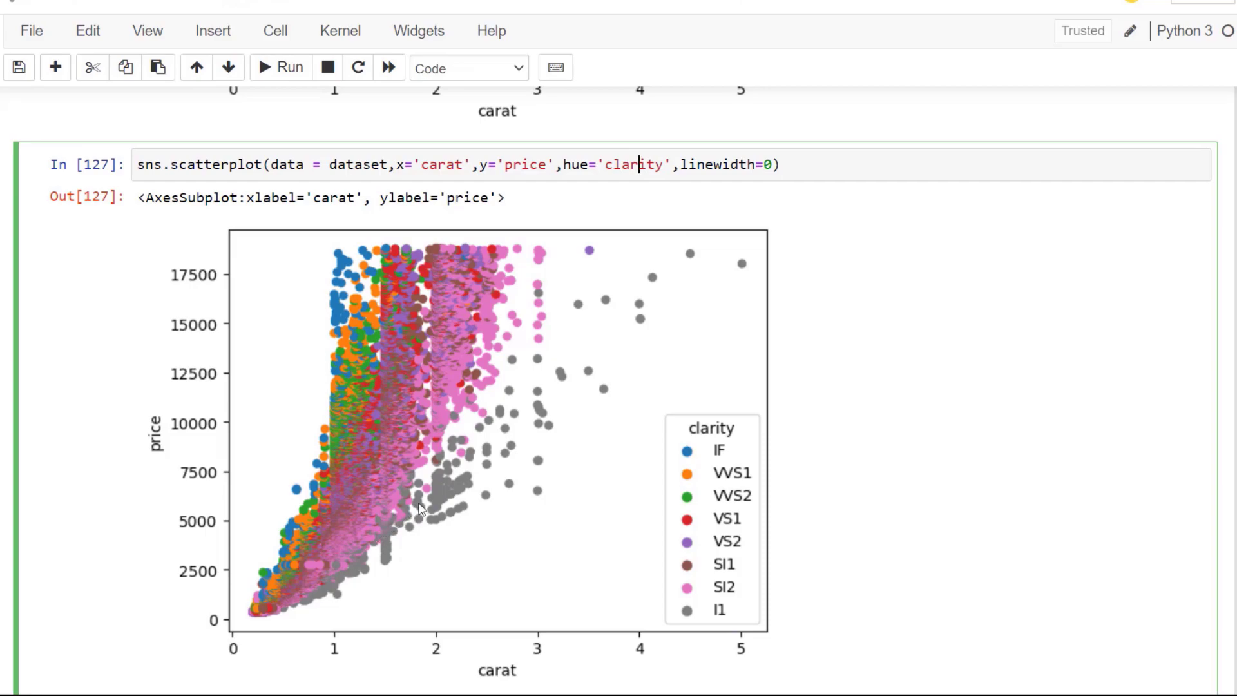
key(ctrl+s)
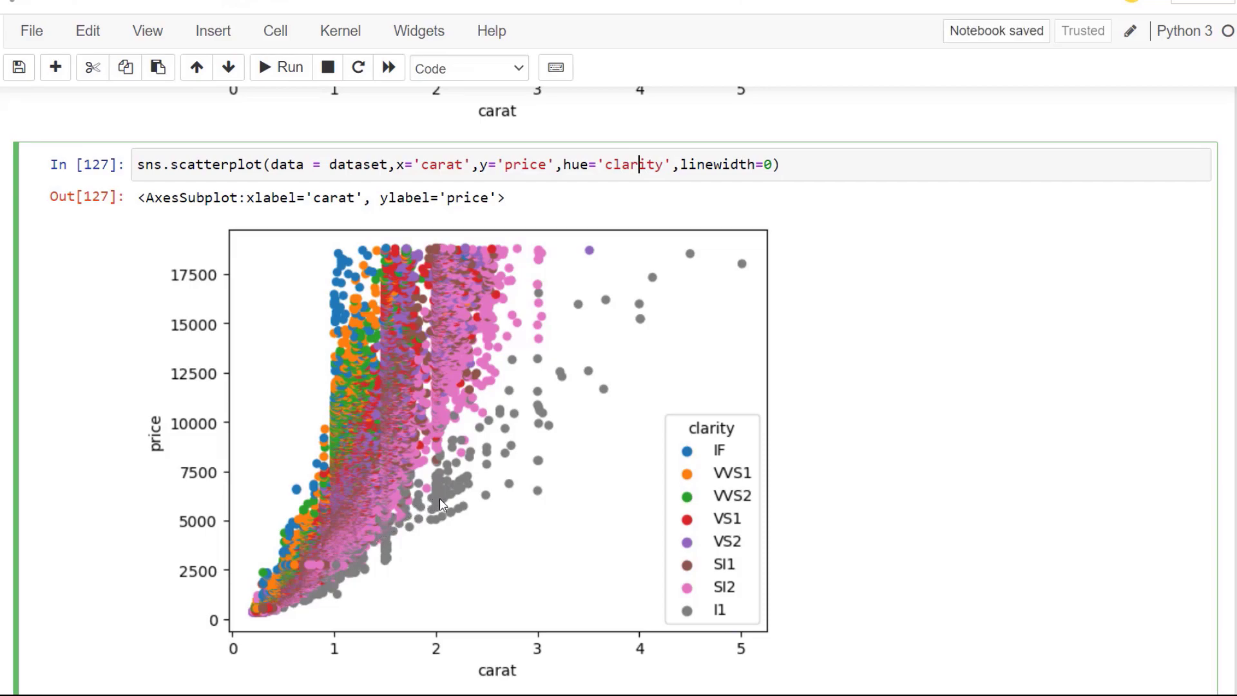
scroll(454, 432, down, 1)
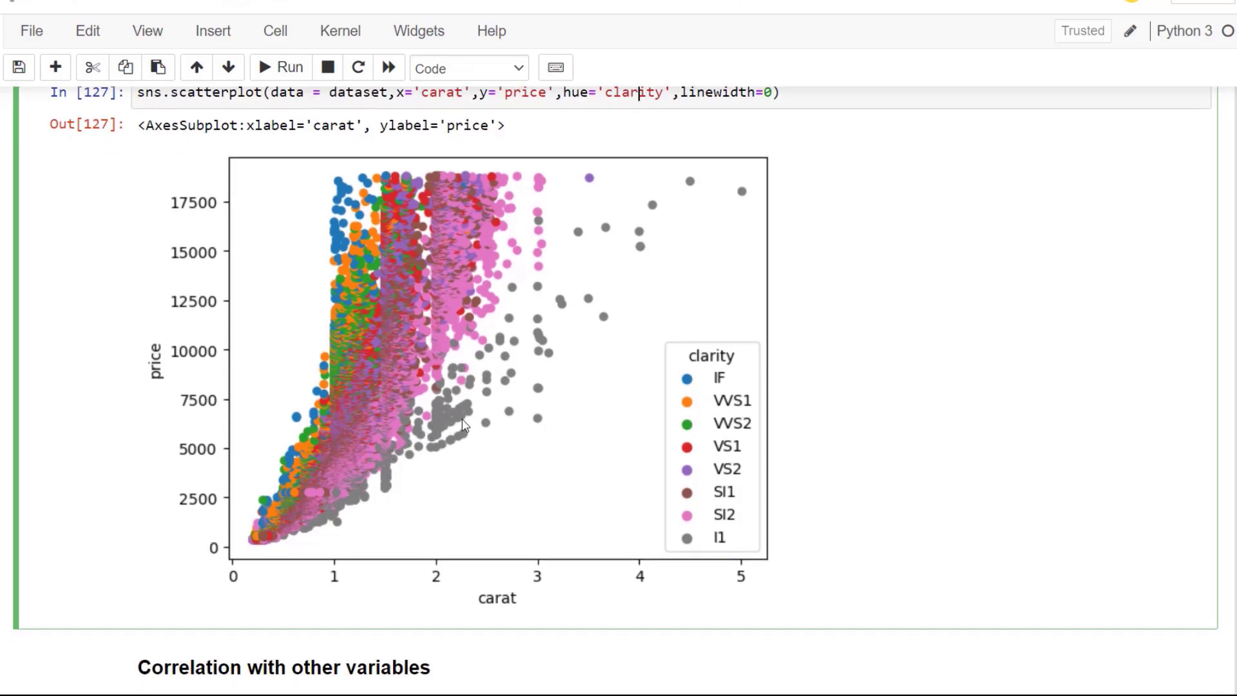
scroll(465, 422, down, 2)
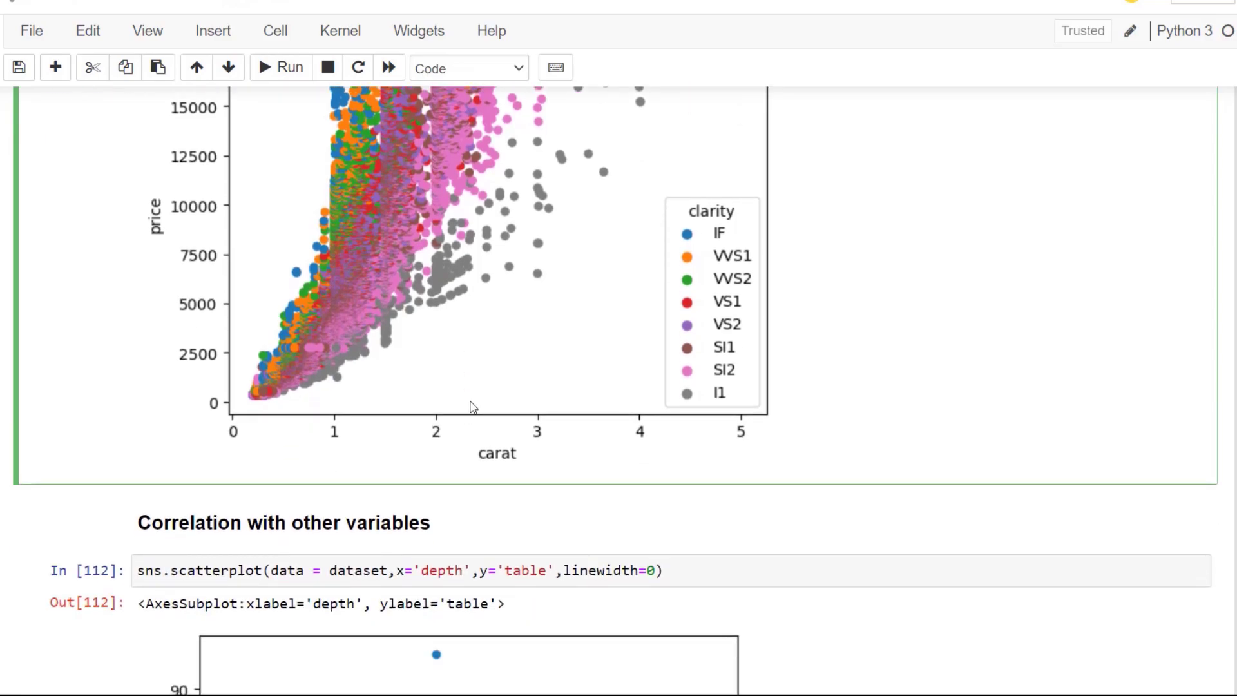
scroll(473, 407, down, 2)
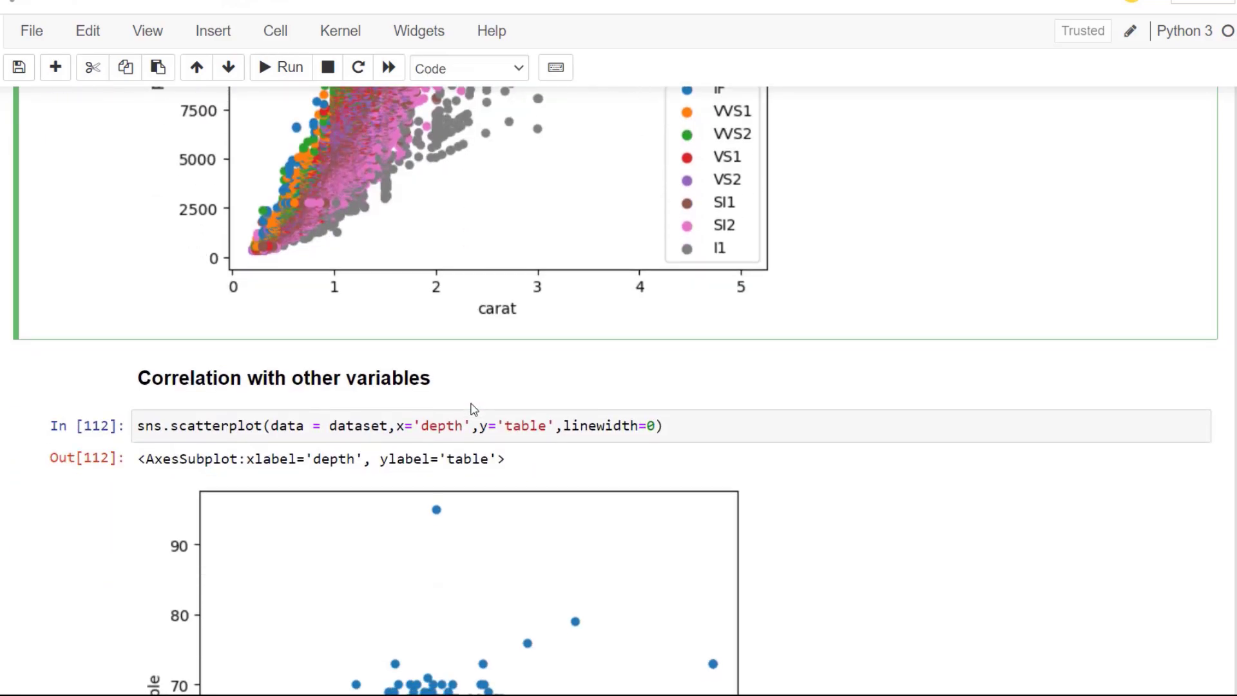
scroll(474, 409, up, 3)
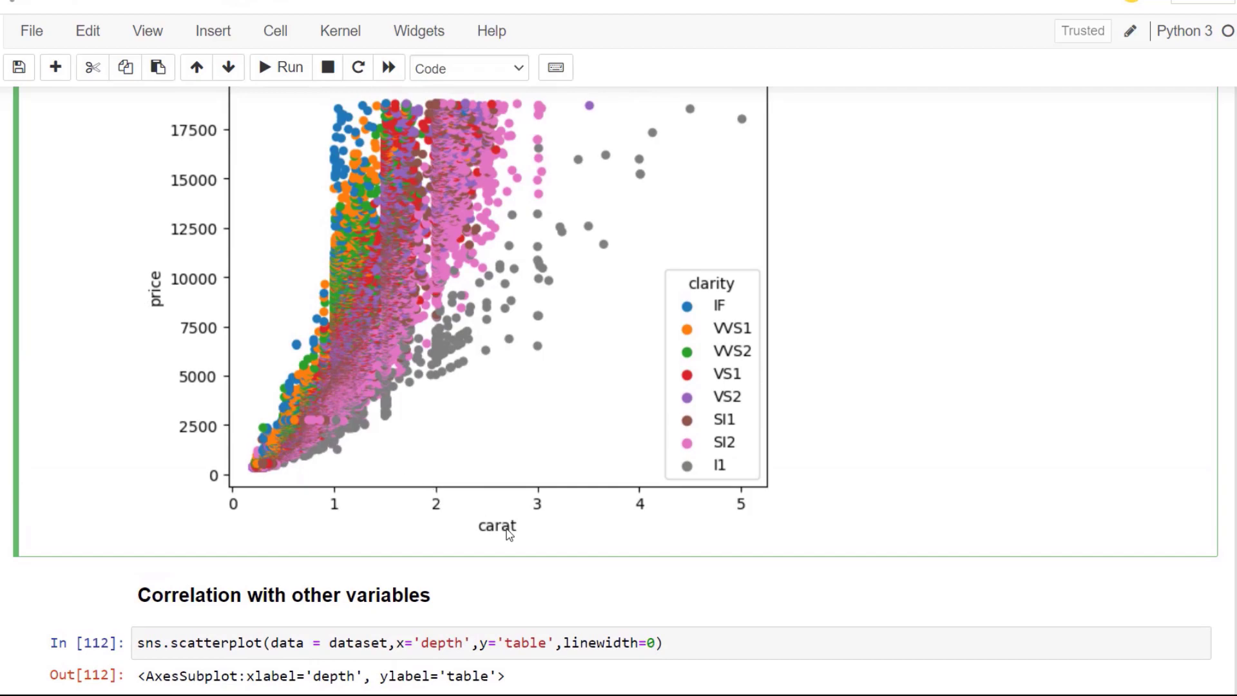
scroll(509, 516, down, 5)
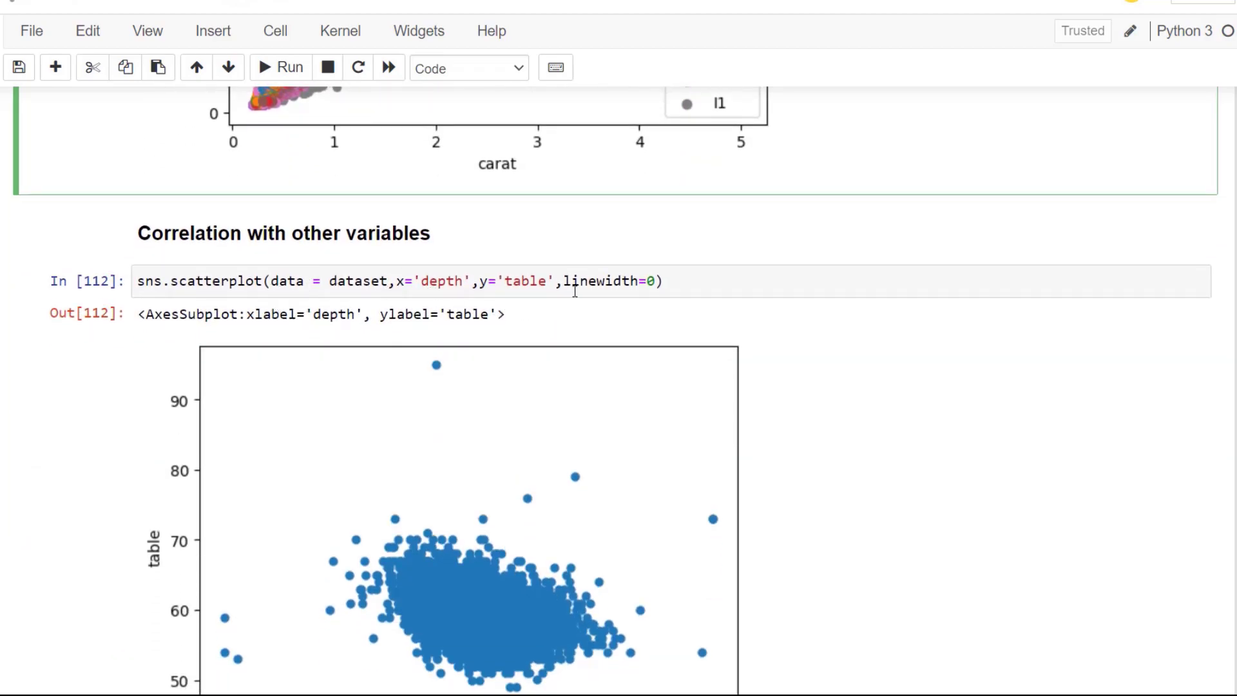
scroll(462, 260, down, 1)
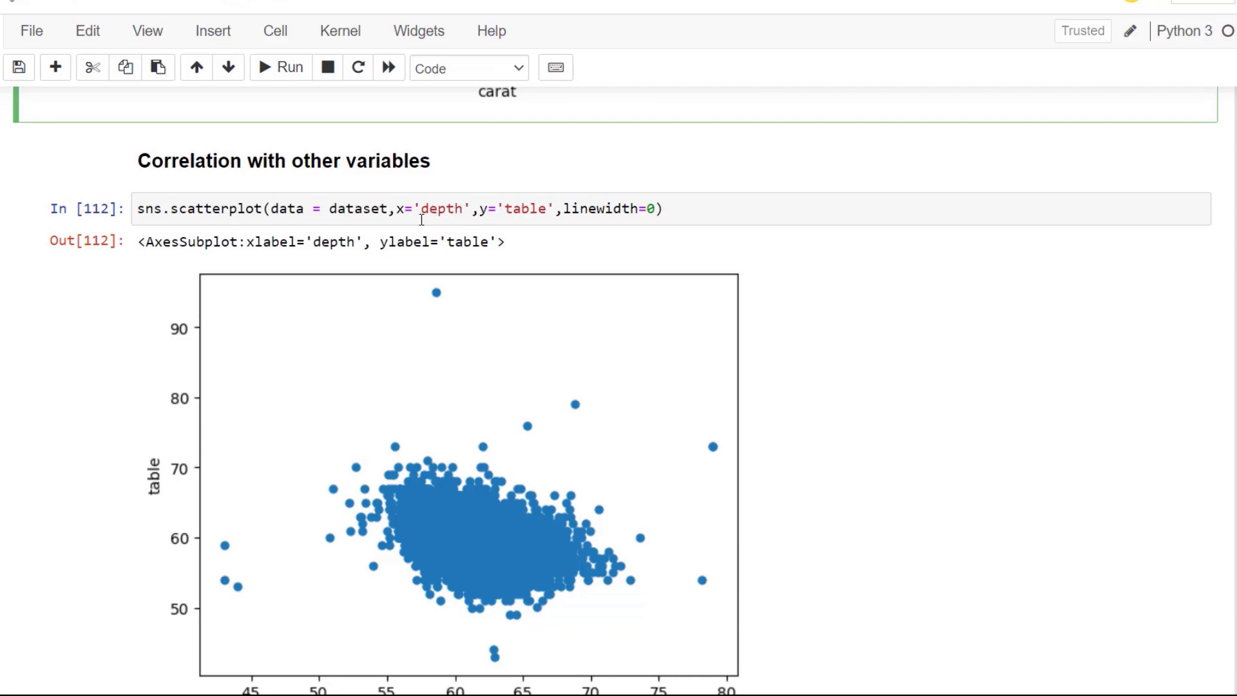
scroll(458, 465, down, 1)
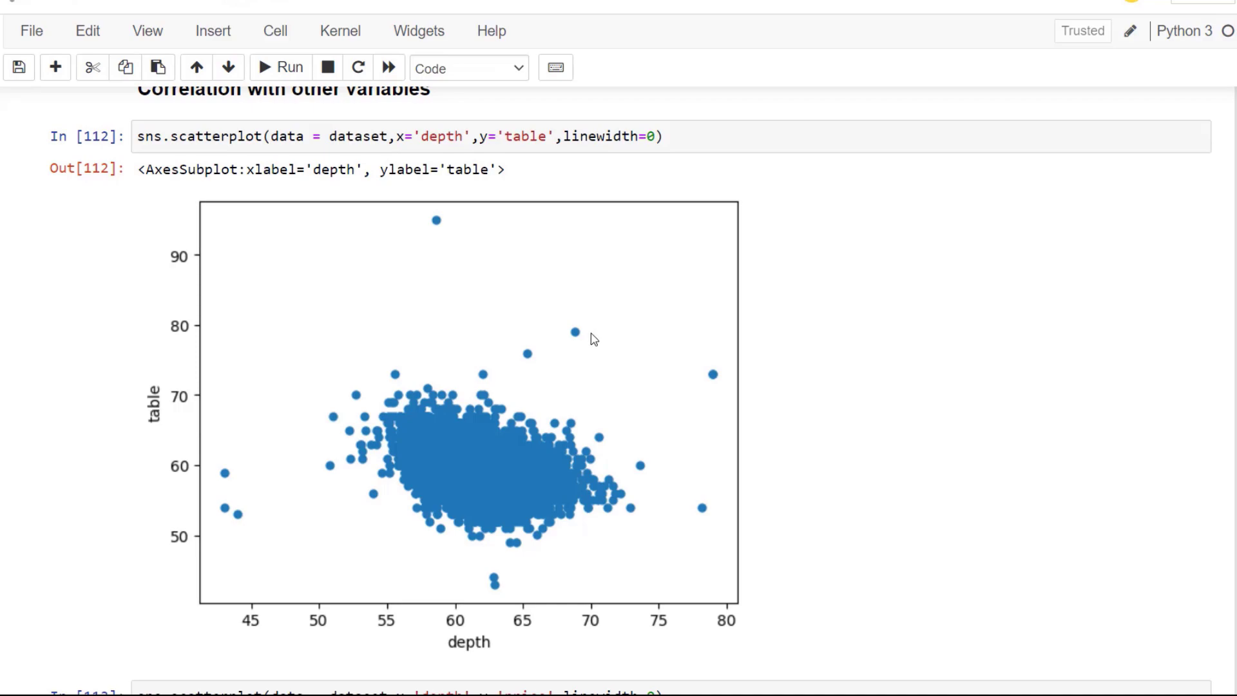
scroll(566, 348, down, 5)
scroll(566, 346, down, 1)
scroll(567, 345, down, 1)
scroll(567, 344, up, 1)
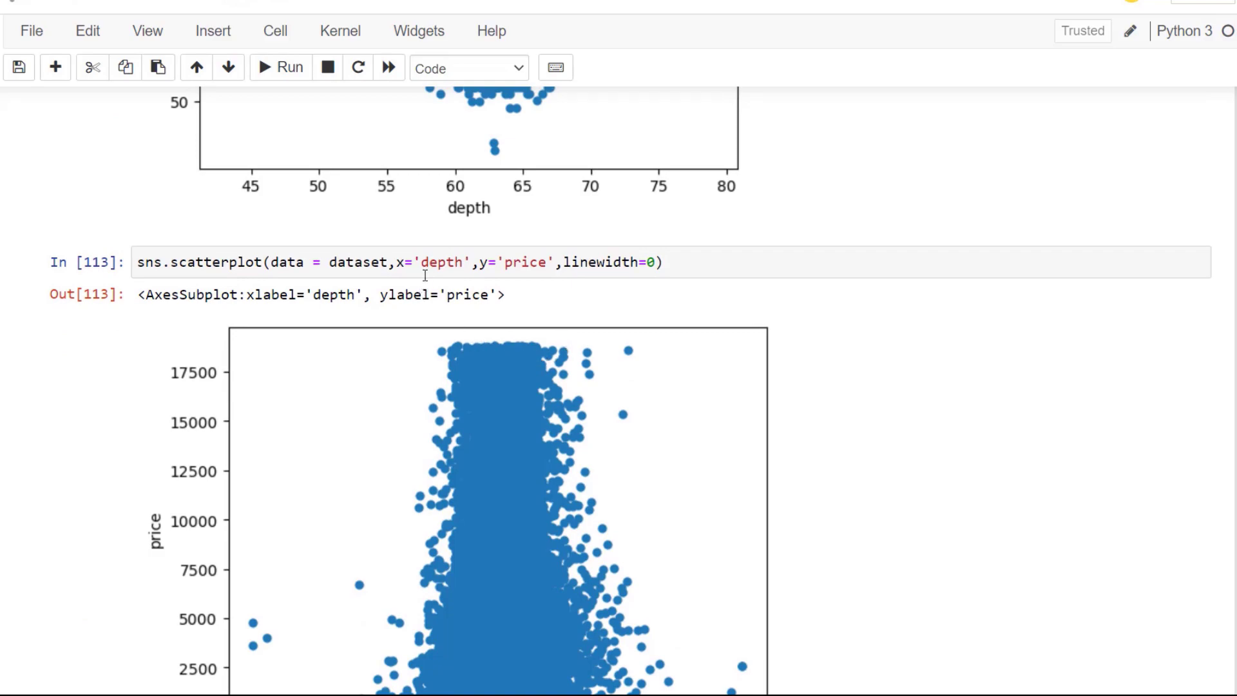
scroll(504, 273, down, 1)
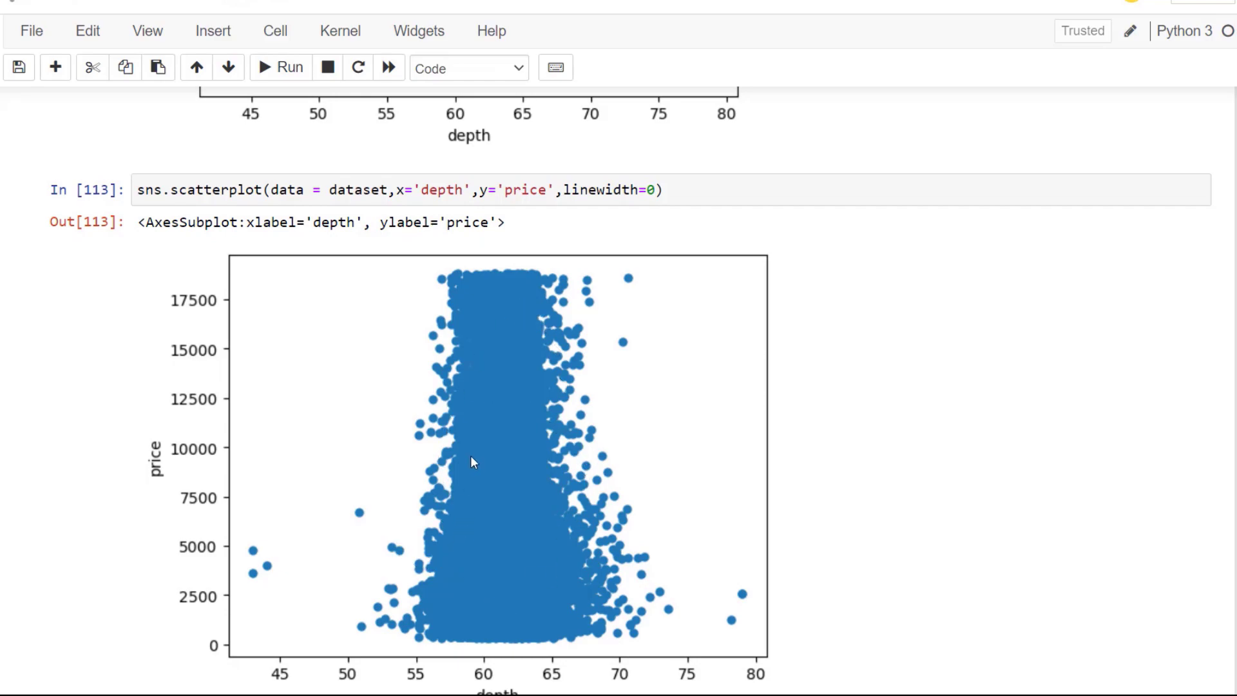
scroll(472, 460, down, 4)
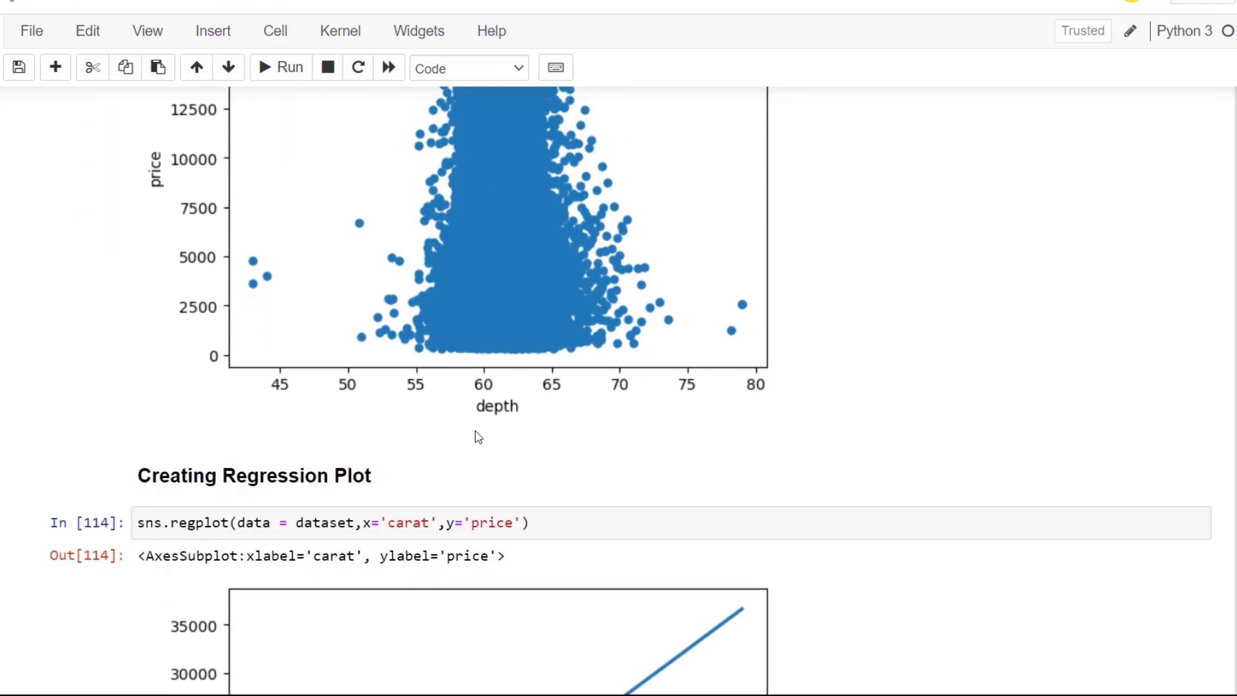
scroll(478, 436, down, 1)
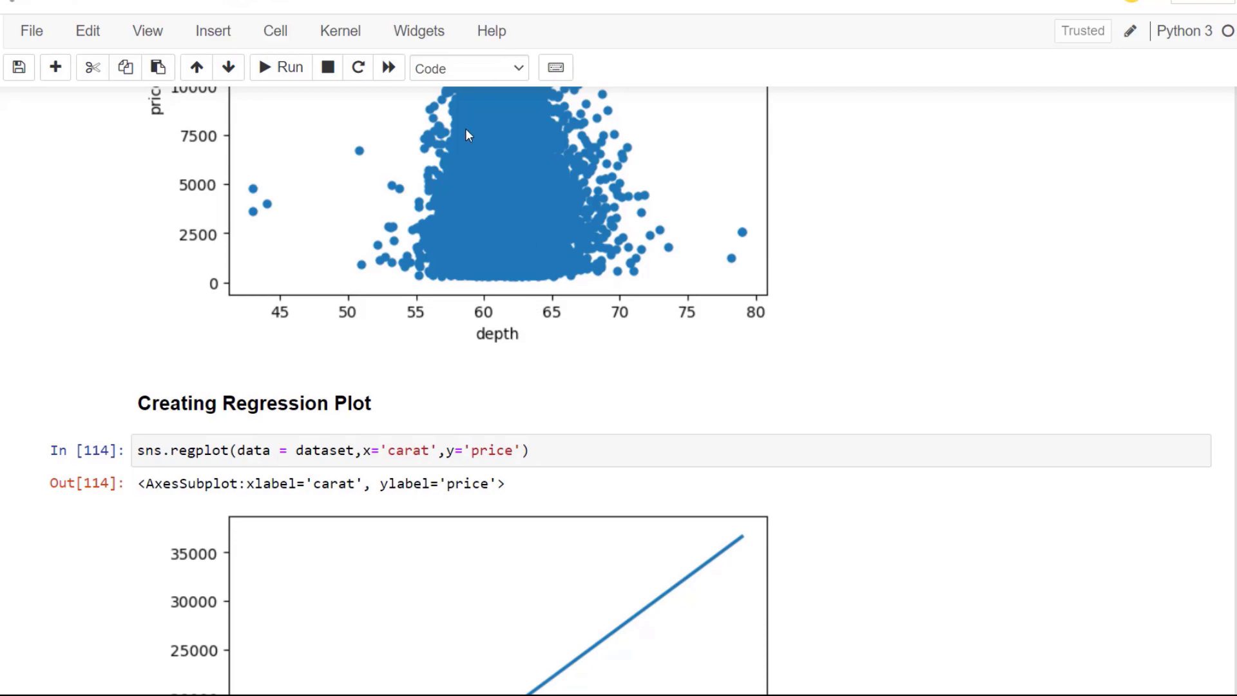
scroll(503, 242, down, 2)
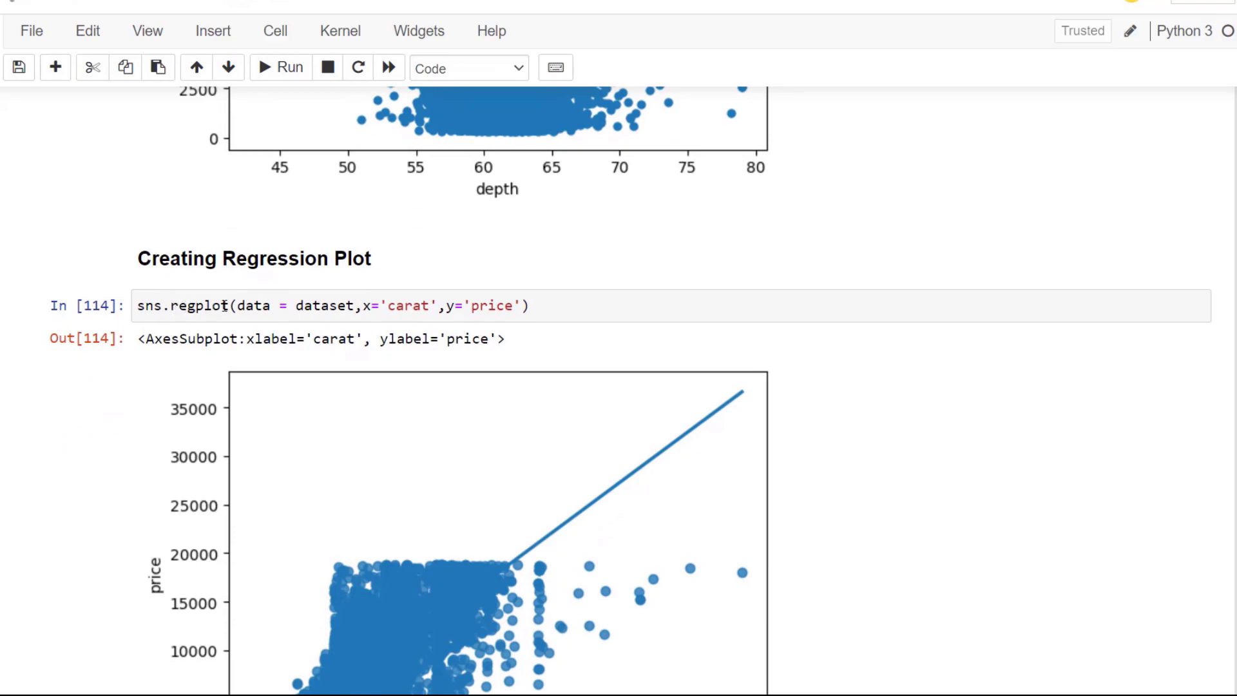
drag(225, 307, 171, 308)
click(313, 307)
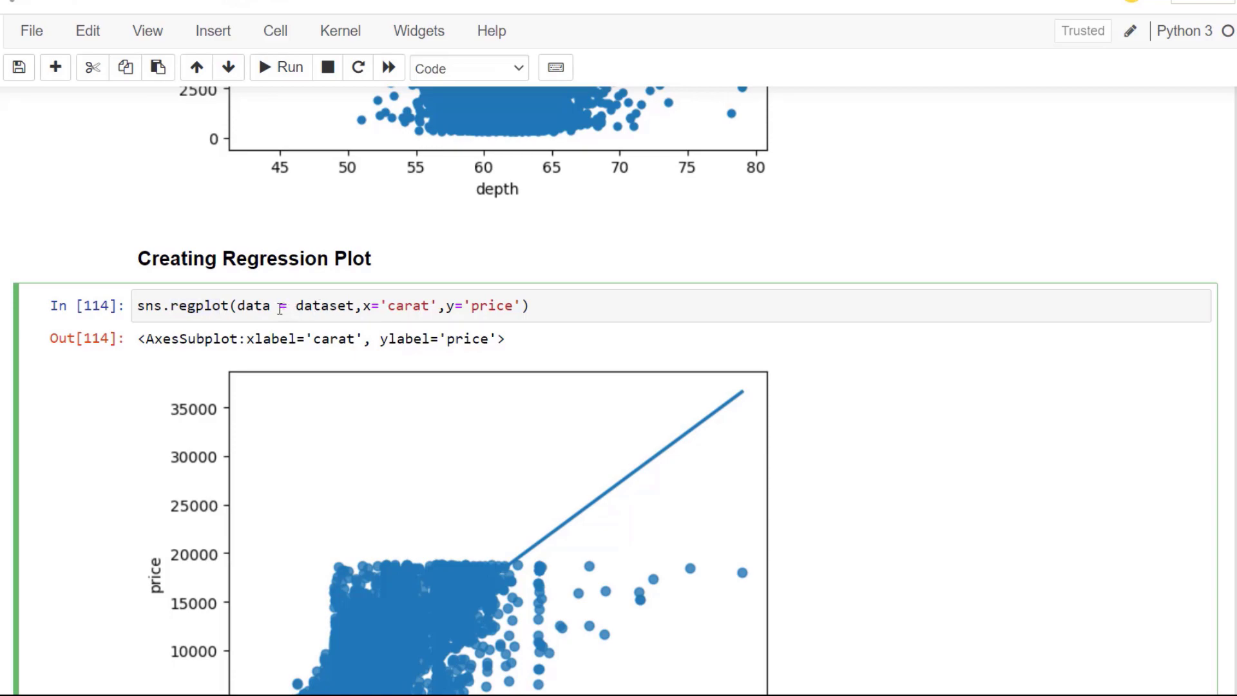
drag(523, 305, 347, 307)
click(309, 313)
scroll(539, 300, down, 1)
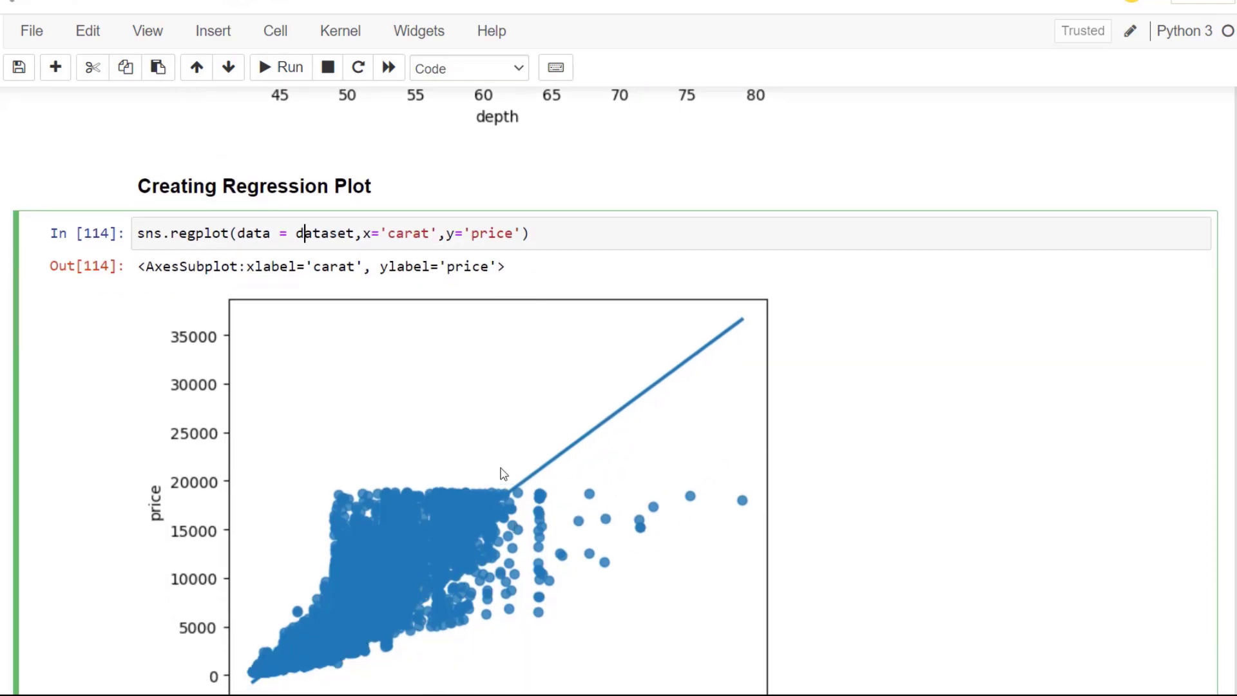
scroll(503, 473, down, 1)
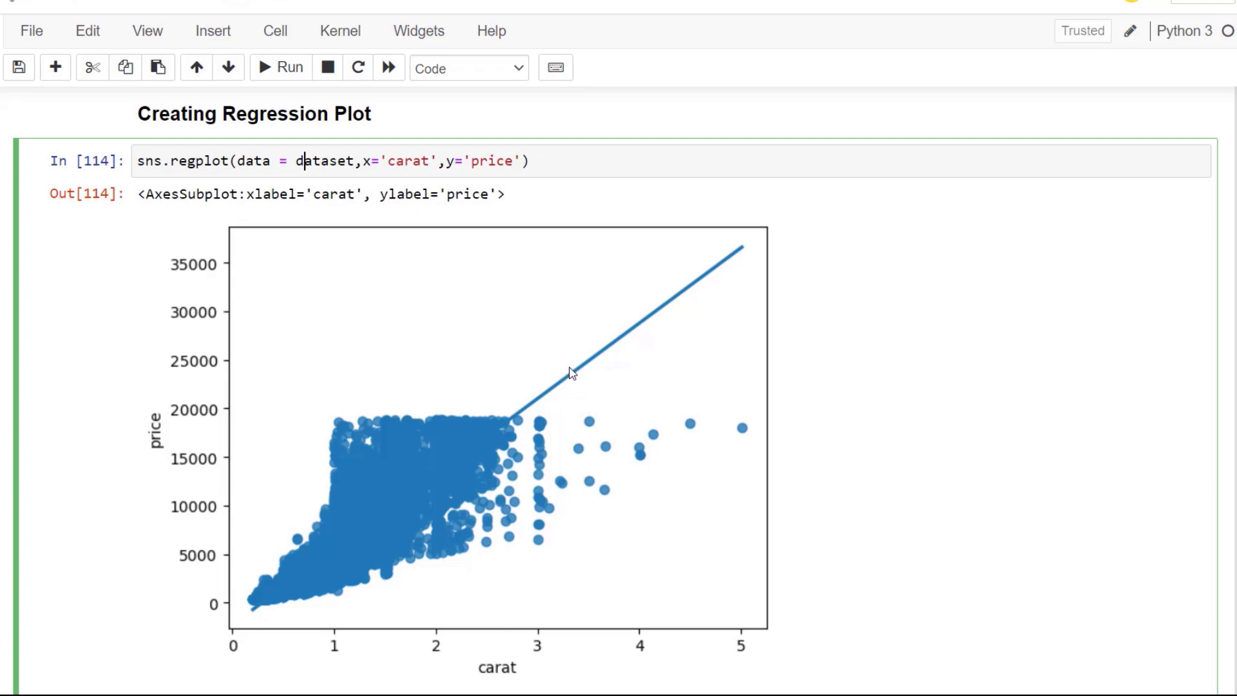
scroll(570, 371, down, 3)
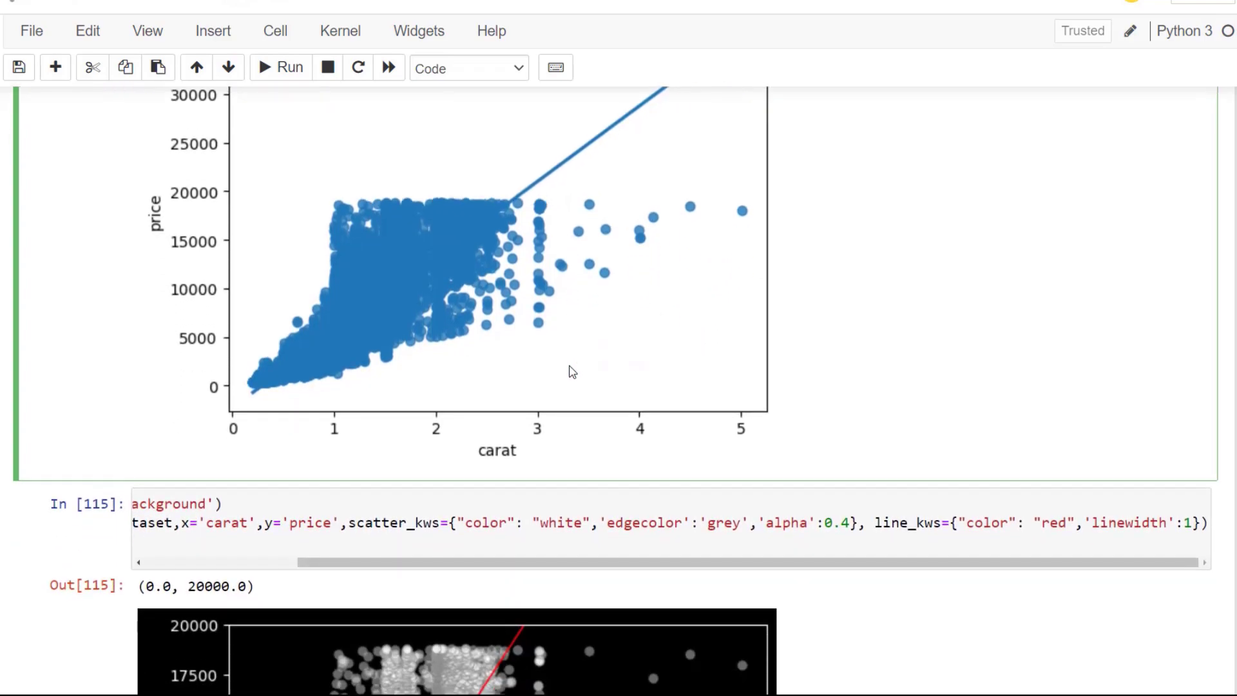
drag(560, 562, 348, 558)
scroll(551, 462, down, 2)
drag(421, 356, 129, 369)
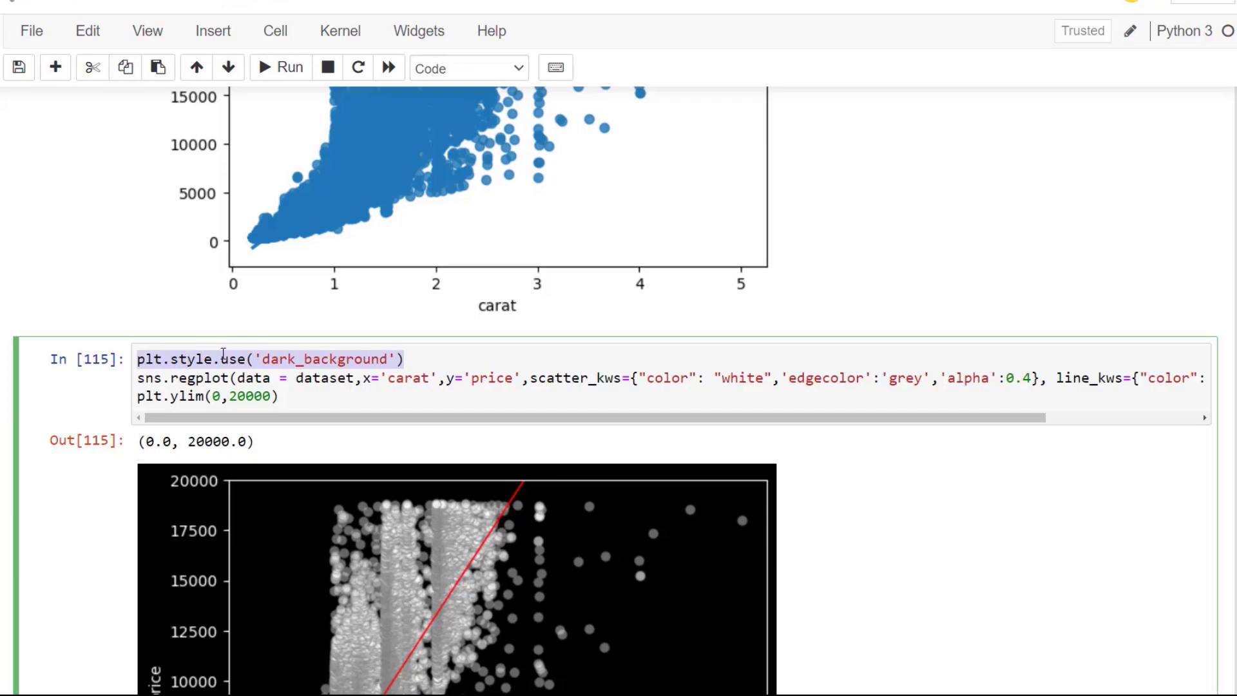
key(Left)
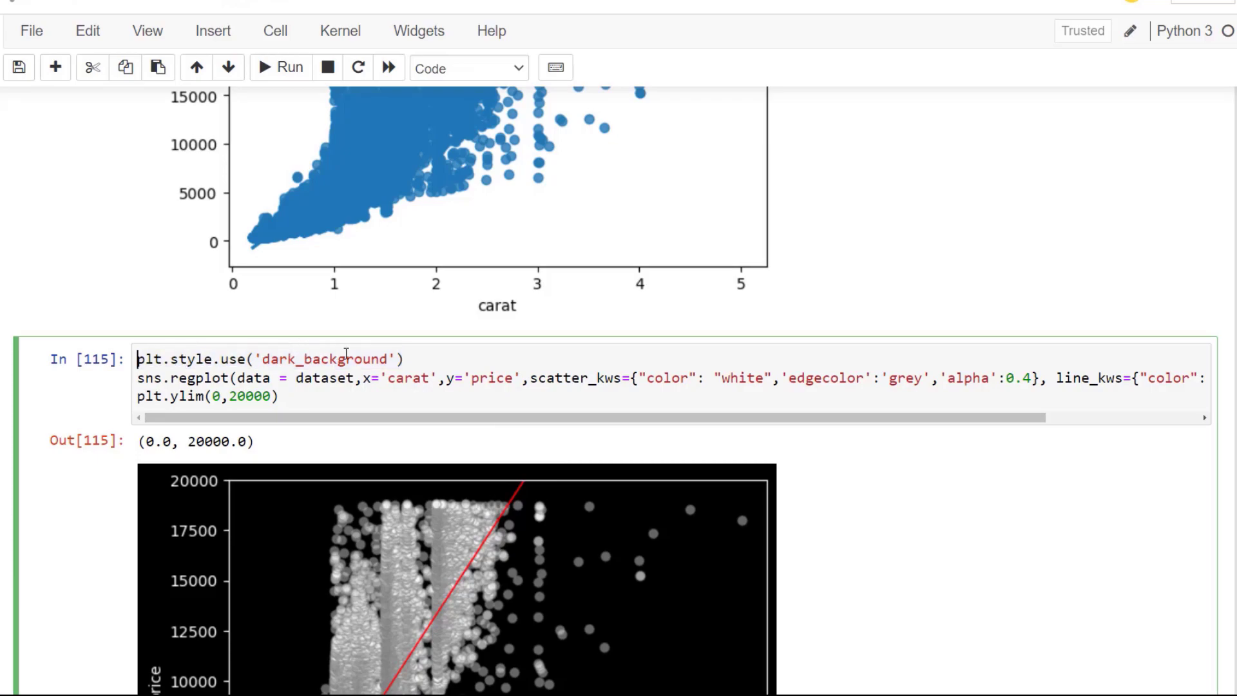
scroll(392, 355, down, 1)
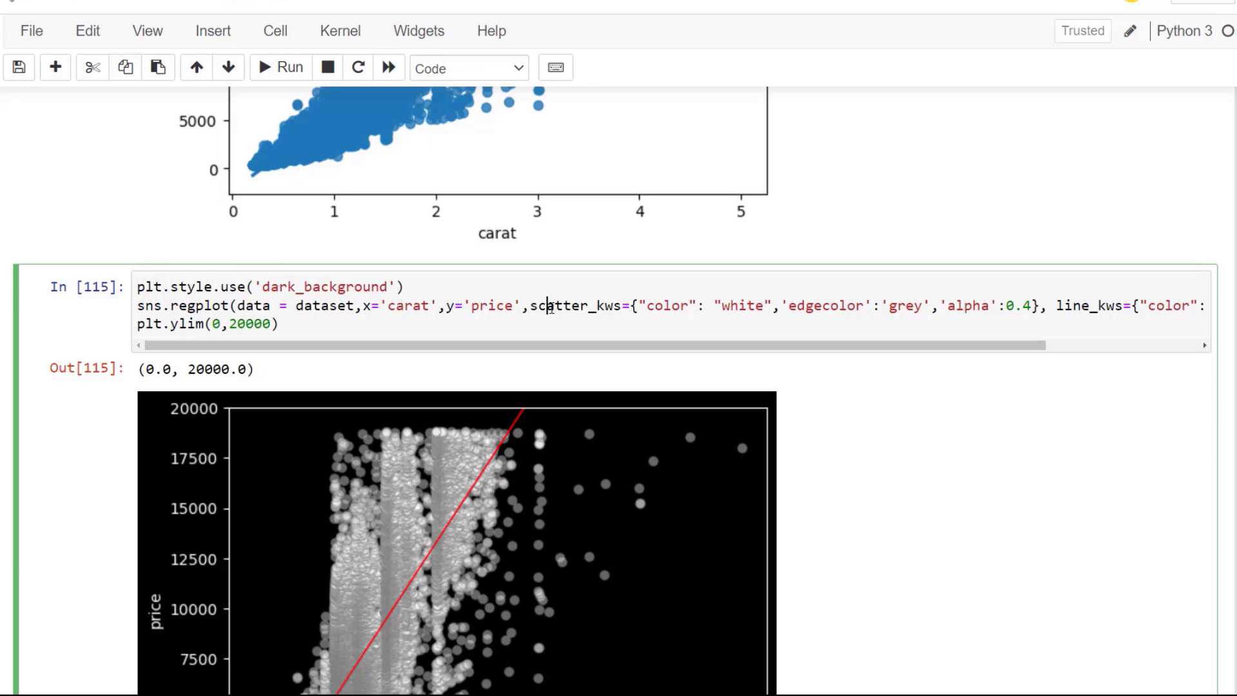
drag(548, 307, 632, 305)
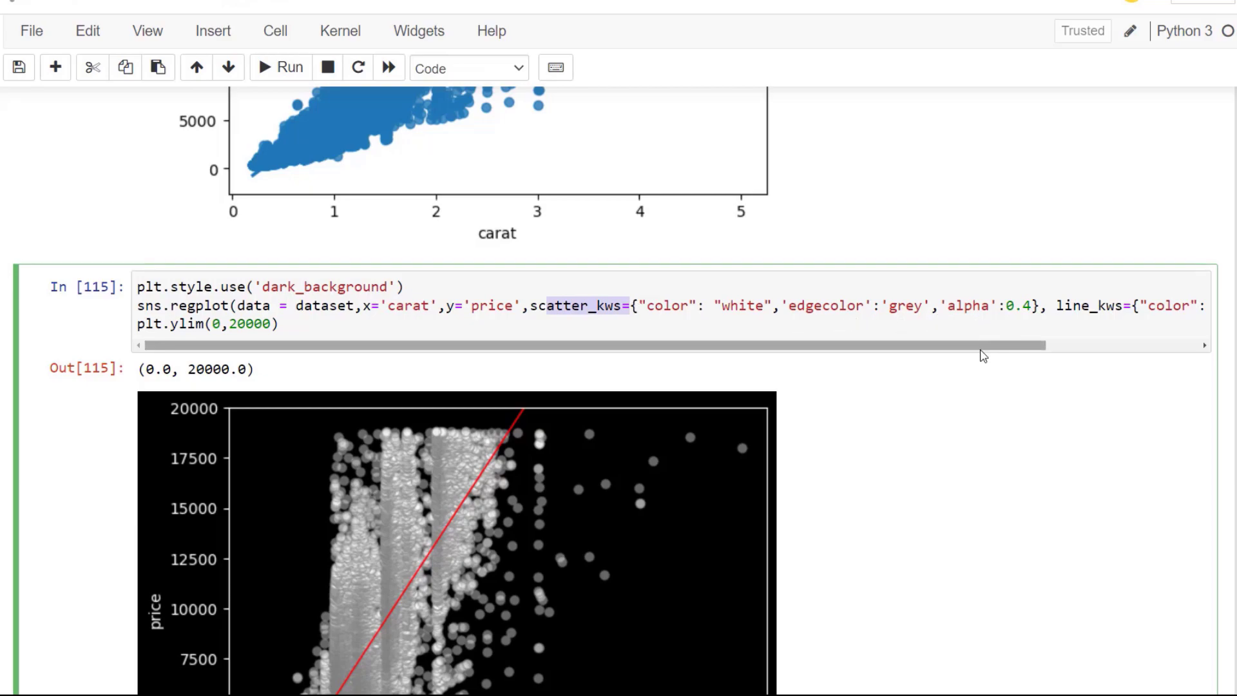
drag(981, 349, 1158, 354)
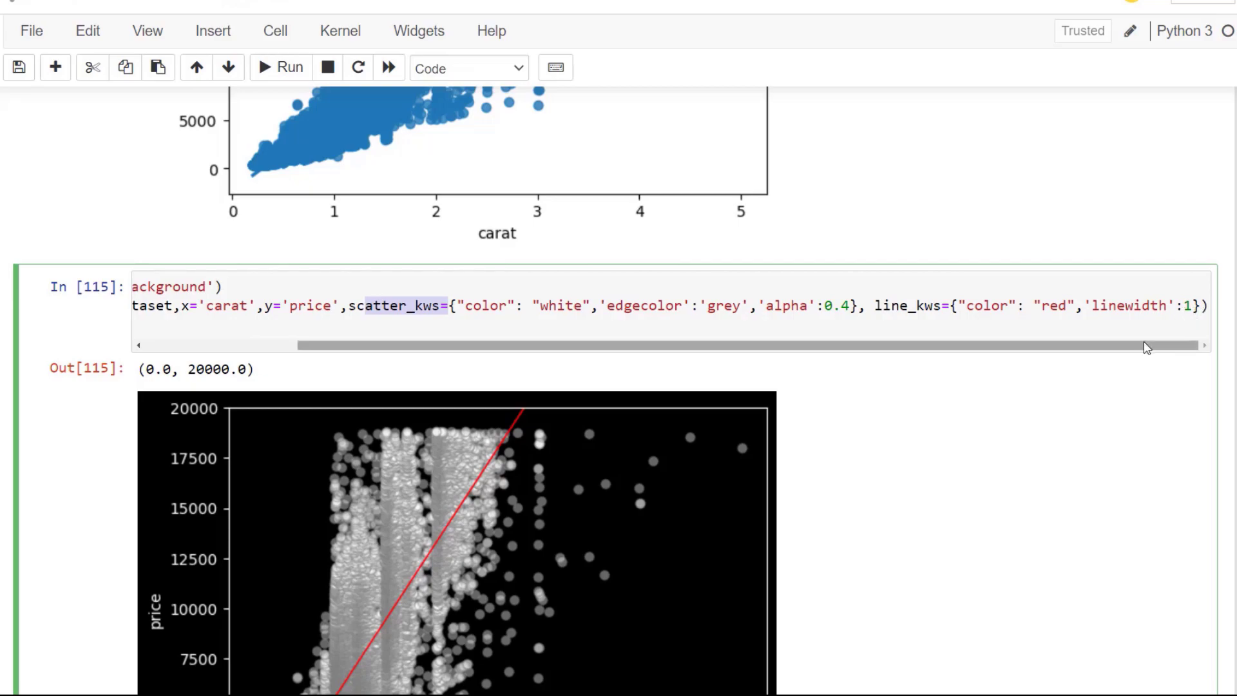
scroll(465, 504, down, 1)
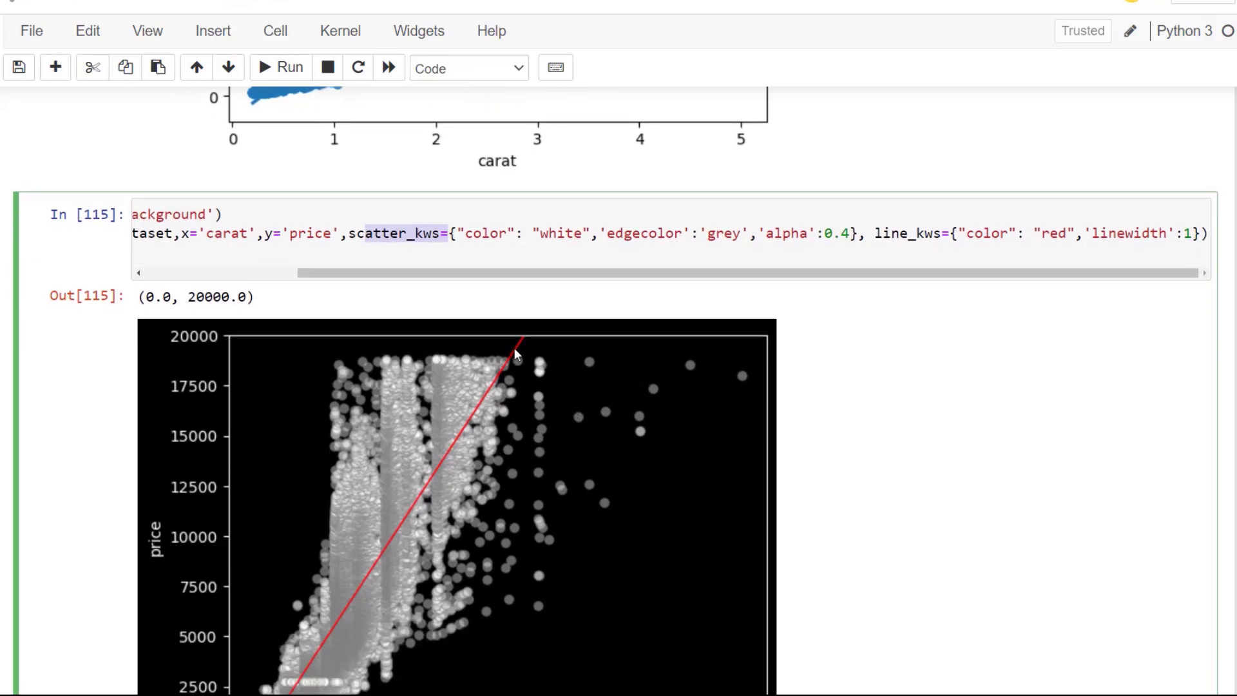
scroll(514, 348, down, 1)
scroll(492, 300, up, 1)
scroll(547, 329, down, 1)
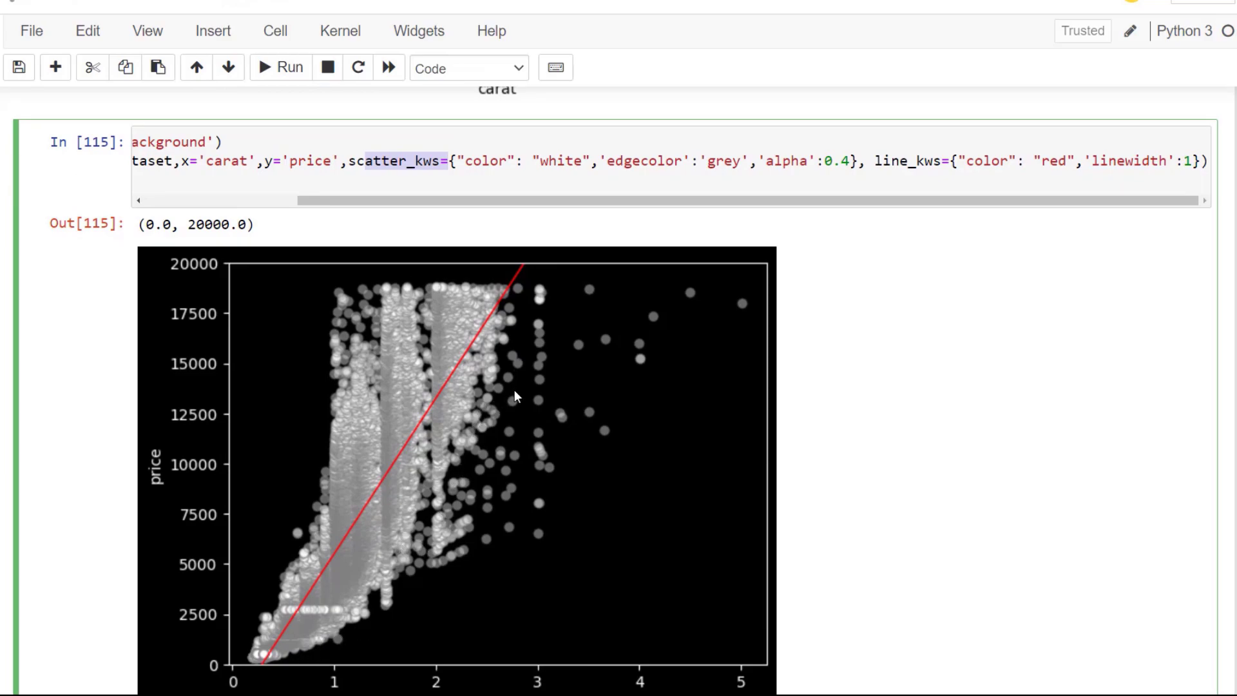
scroll(514, 396, down, 1)
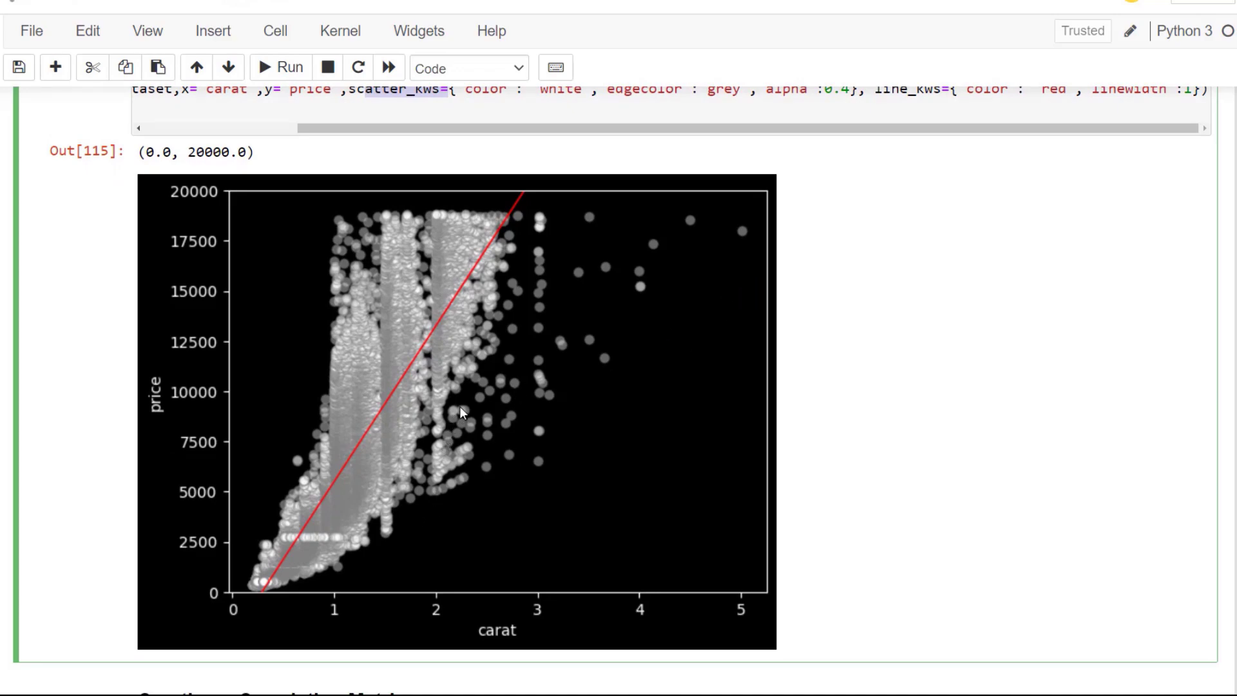
scroll(462, 404, down, 1)
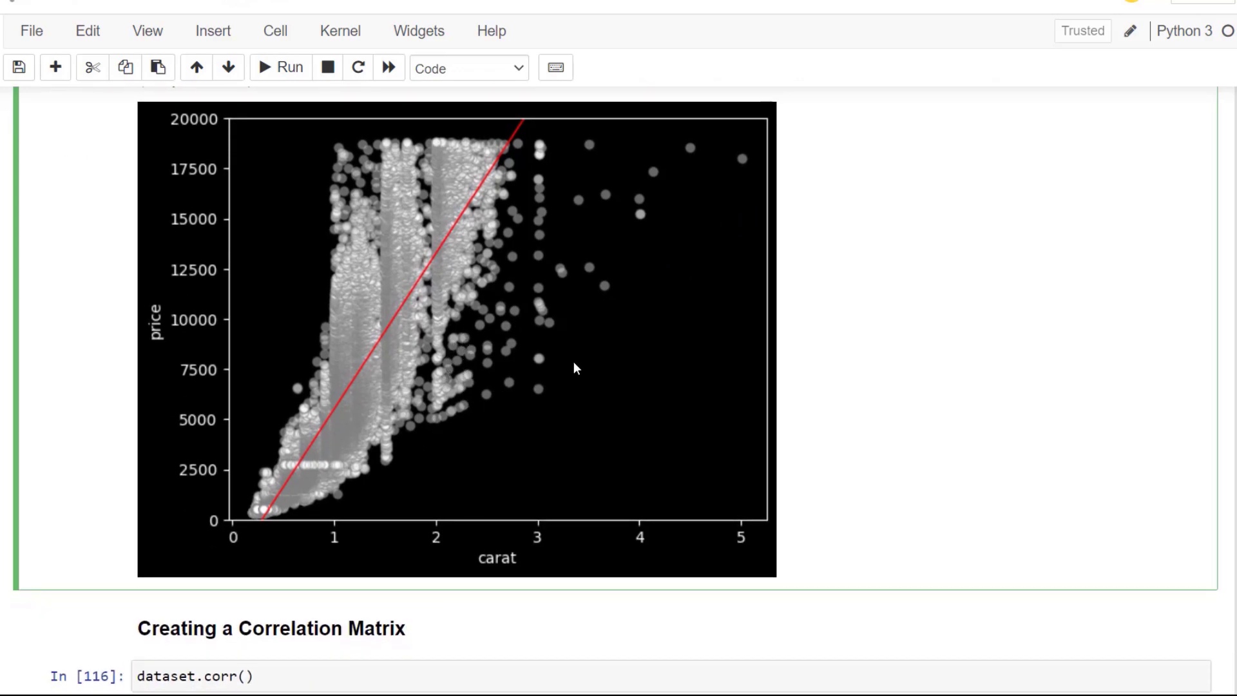
Review the dataset.corr() Pearson matrix in In [116], then select the In [117] Spearman cell.
scroll(573, 368, up, 1)
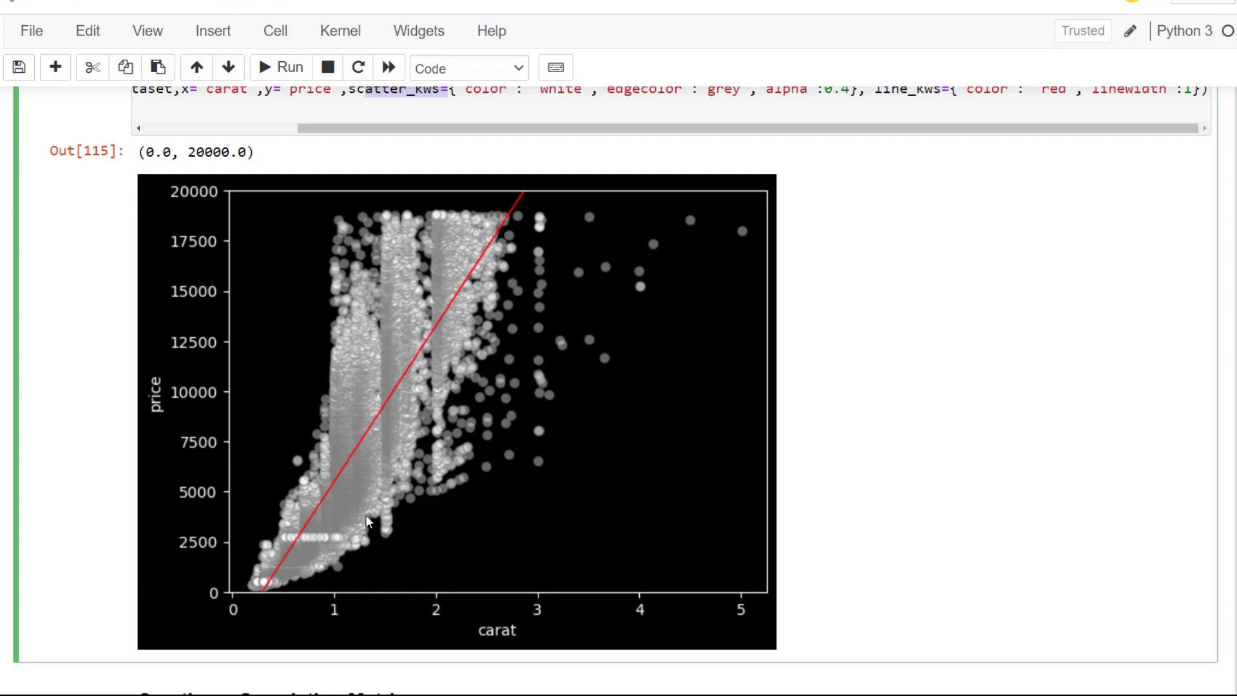
scroll(407, 420, down, 1)
scroll(463, 368, down, 2)
drag(258, 531, 137, 536)
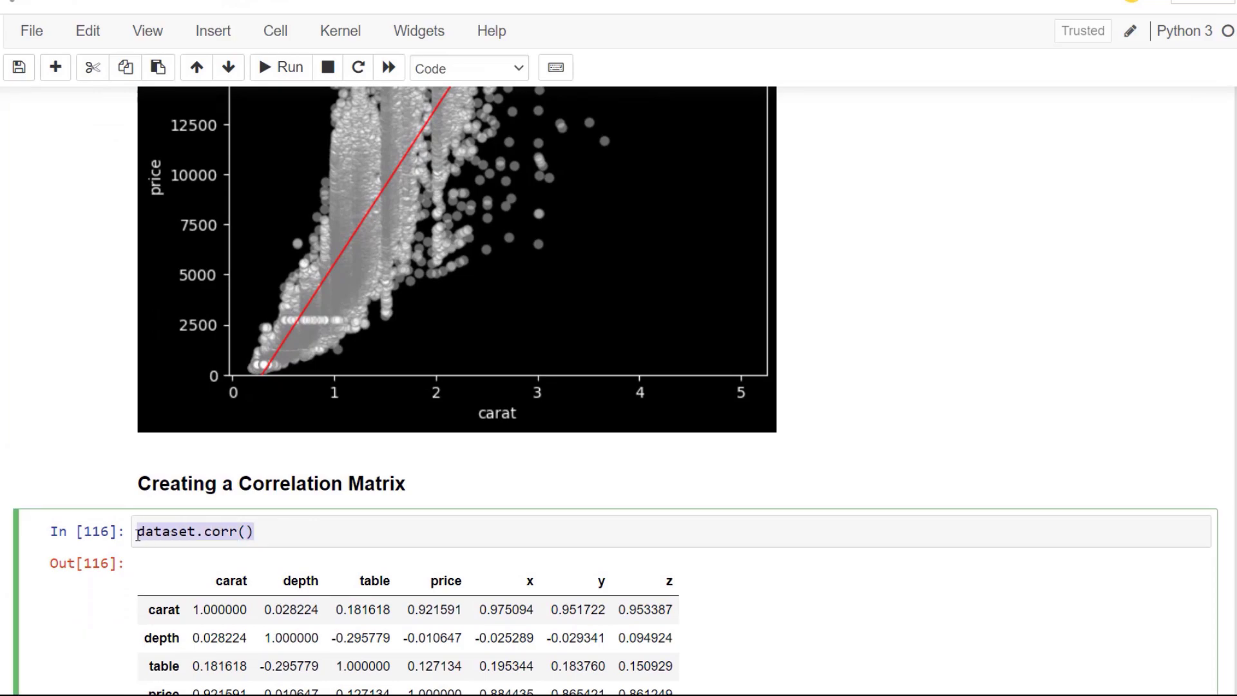
click(256, 530)
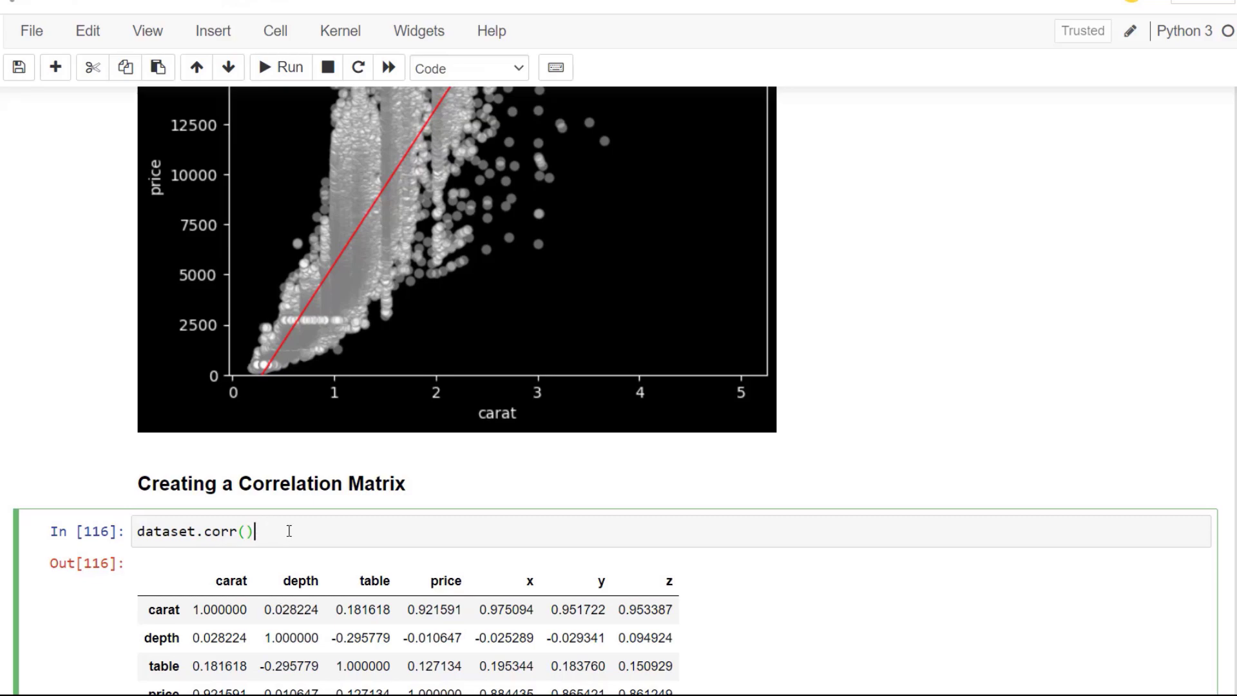
scroll(287, 530, down, 5)
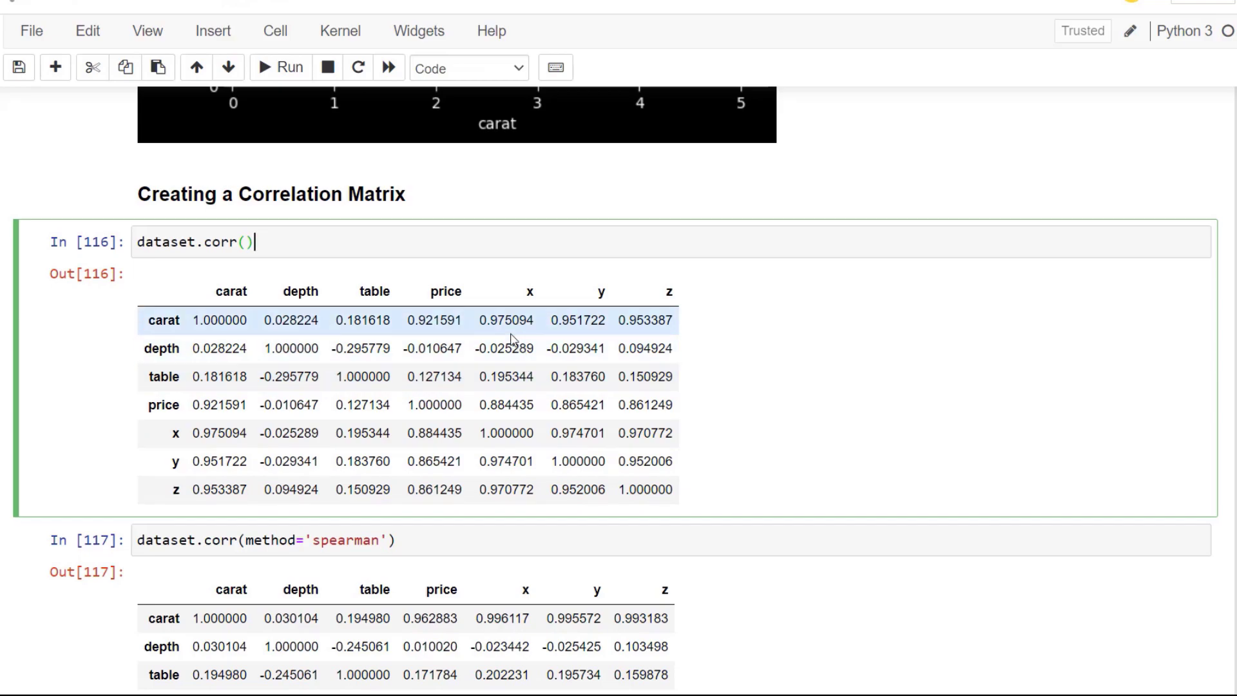
scroll(512, 340, down, 1)
scroll(512, 340, down, 1)
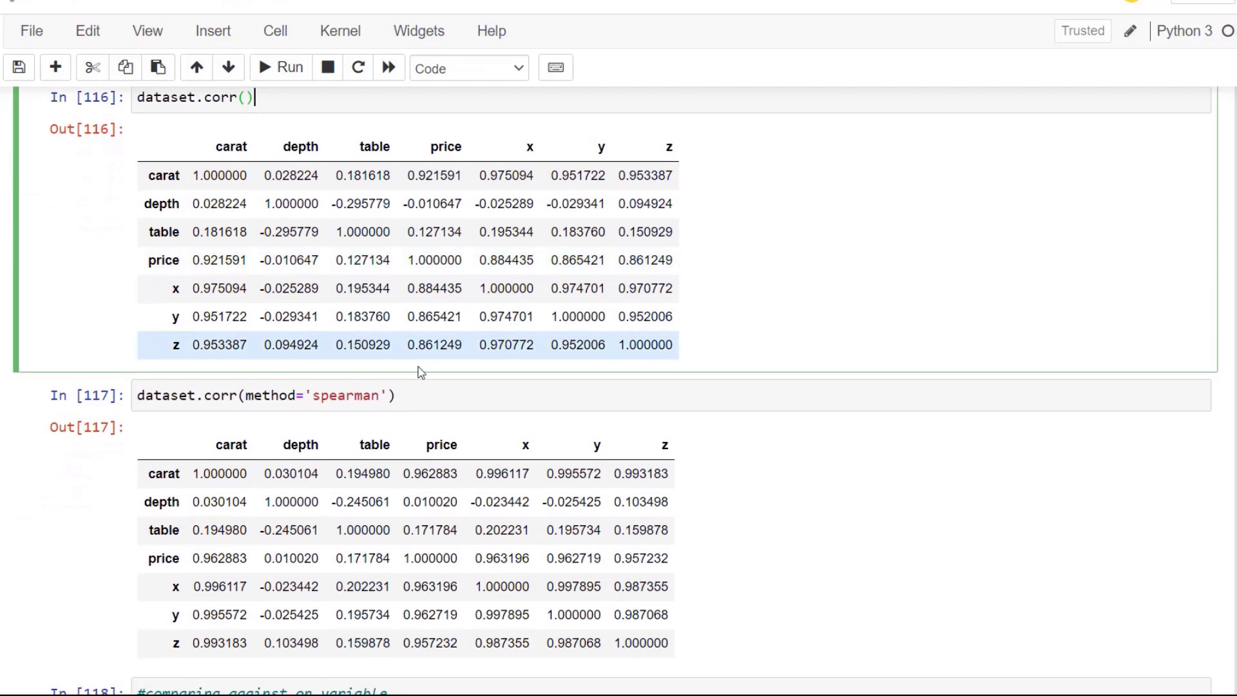
click(383, 395)
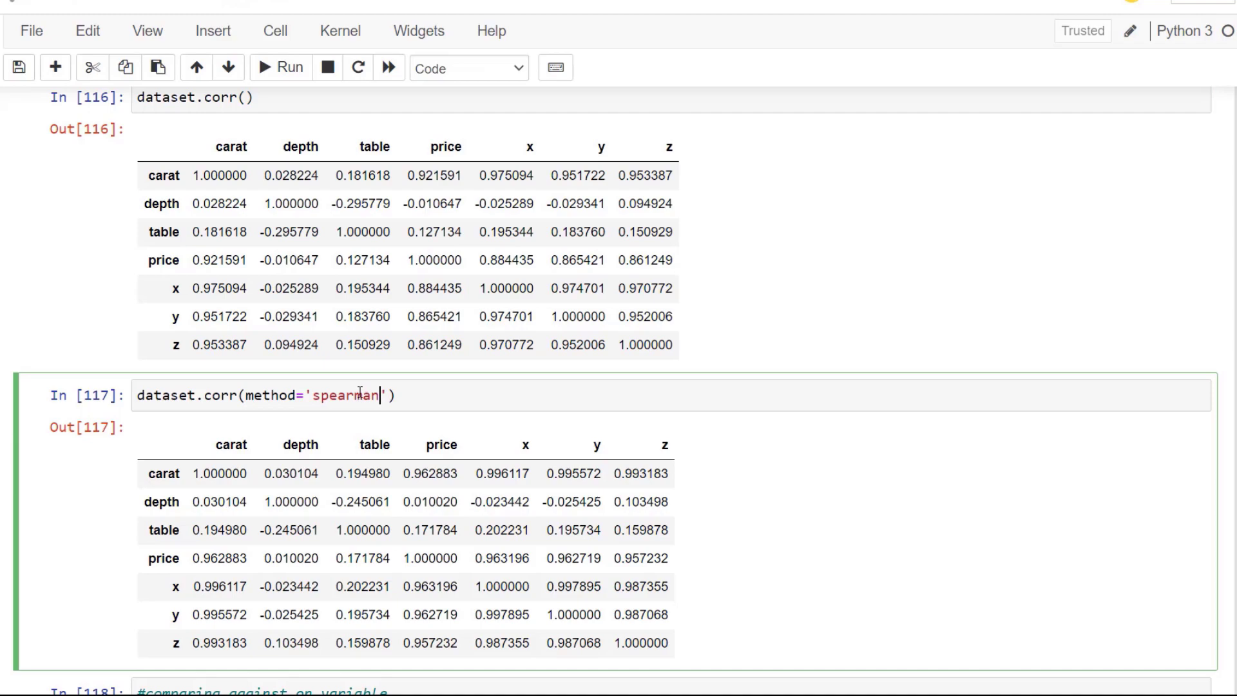
key(shift+Tab)
key(shift+Tab)
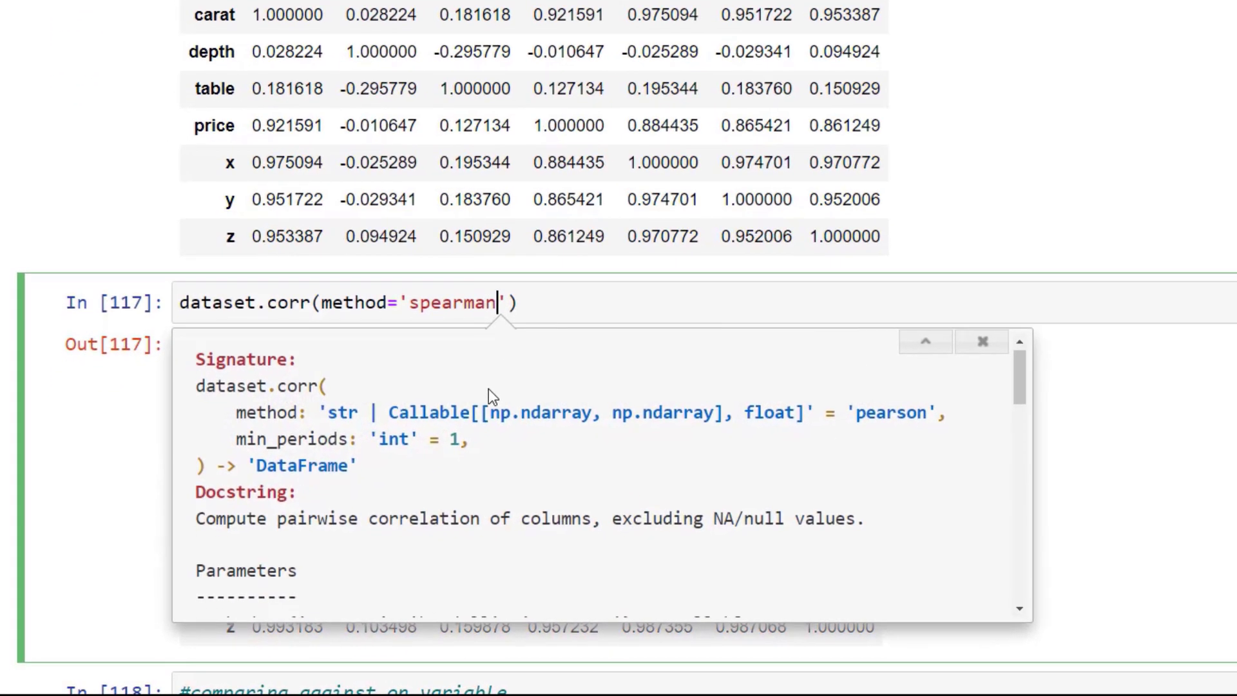
scroll(488, 394, down, 5)
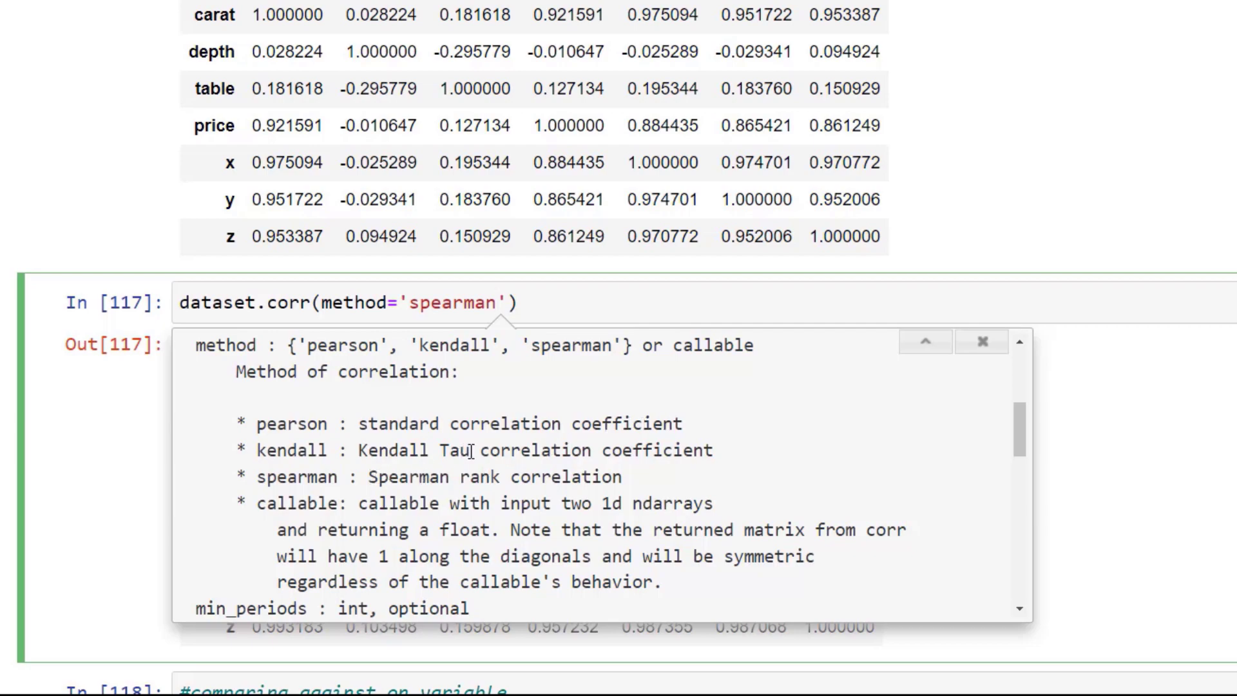
scroll(477, 444, down, 2)
scroll(482, 440, down, 9)
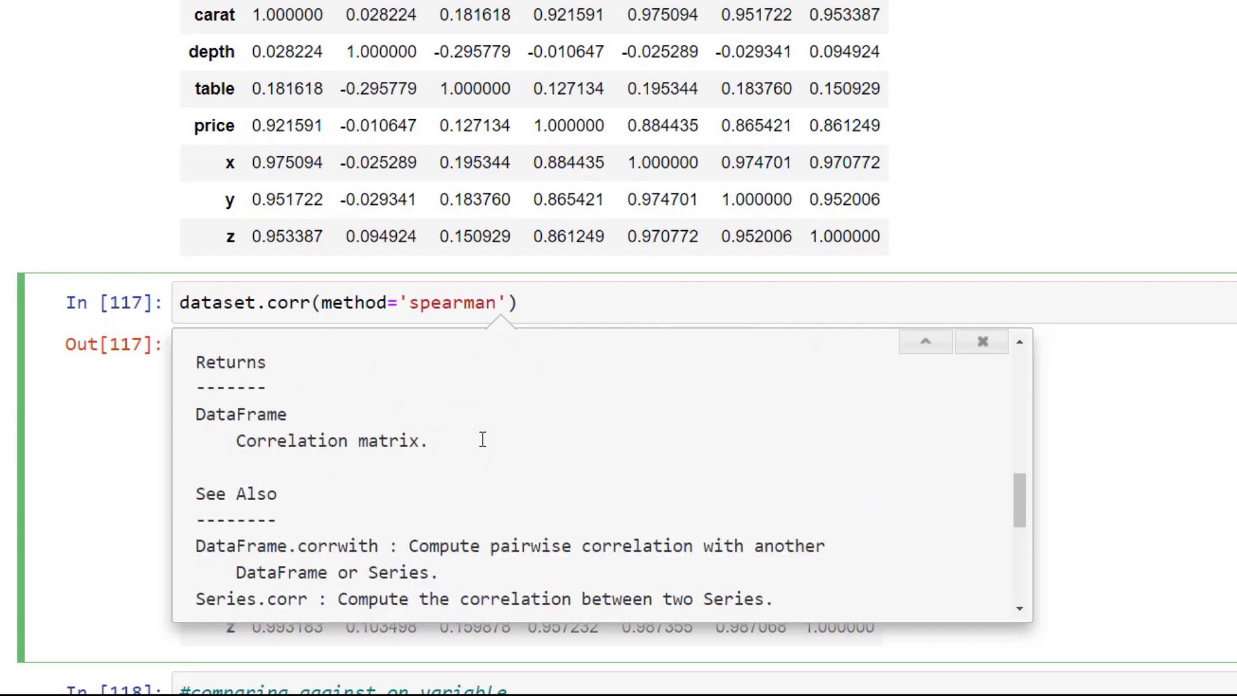
click(901, 126)
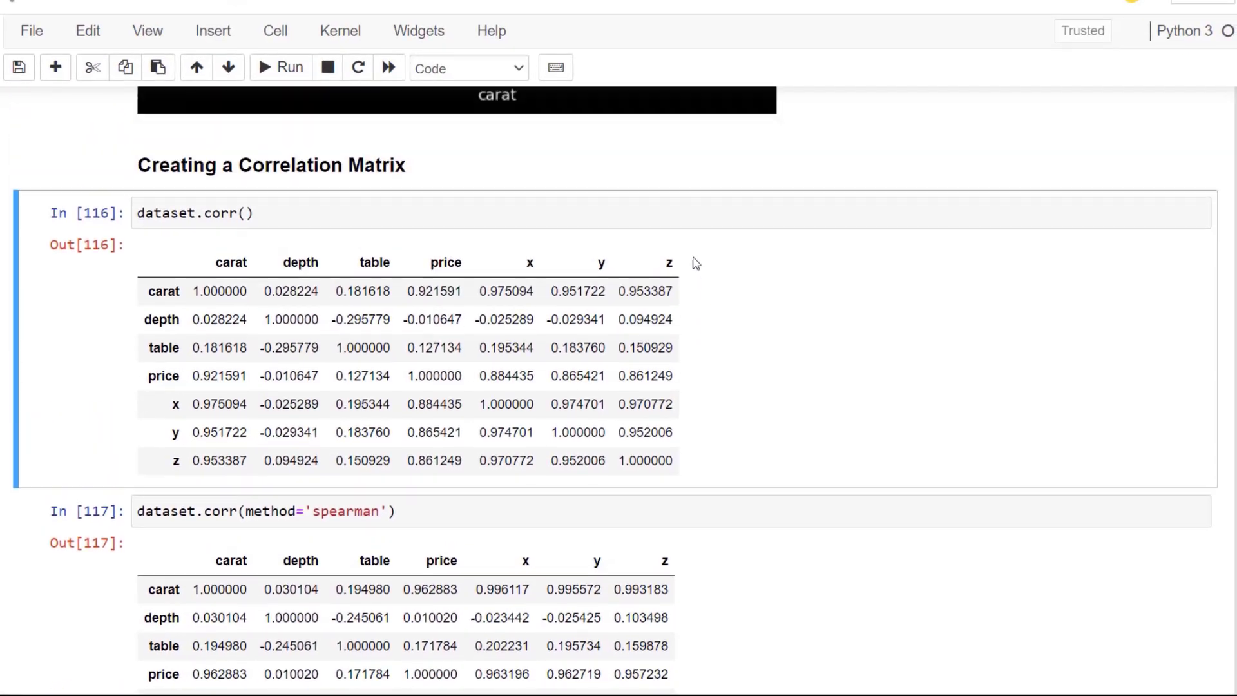
scroll(755, 235, up, 3)
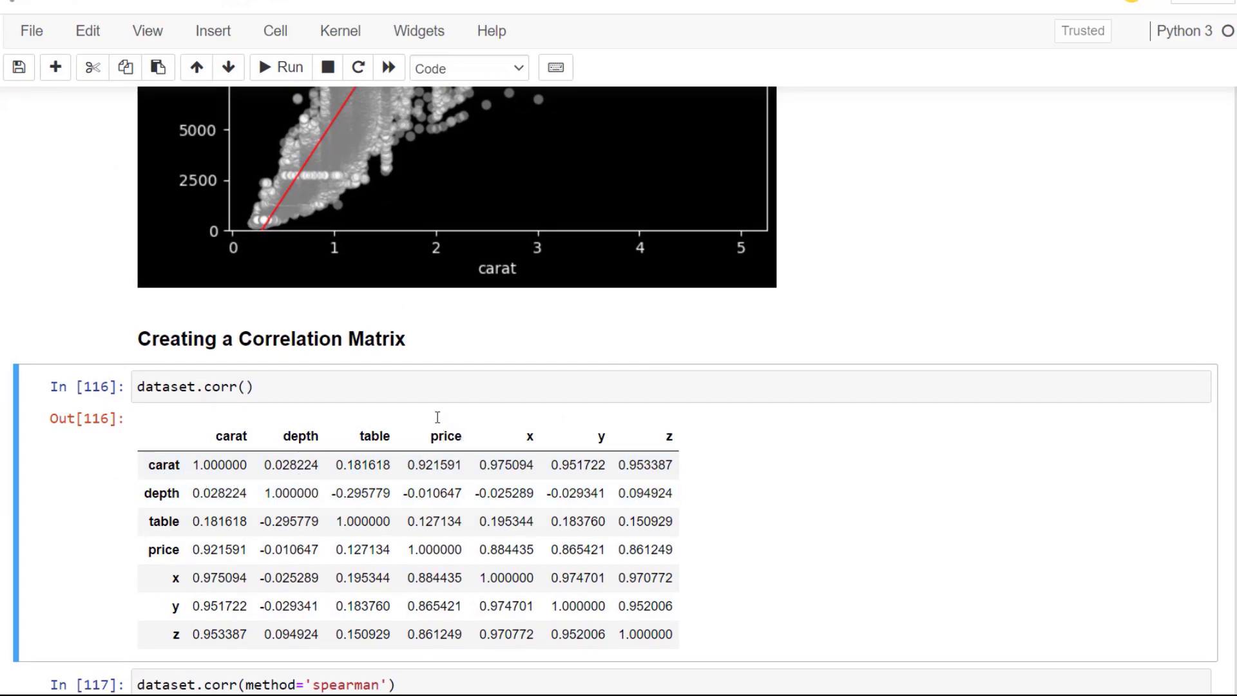
Scroll to show the Out[117] Spearman matrix and the In [118] dataset.corr()[['price']] output.
scroll(433, 394, up, 5)
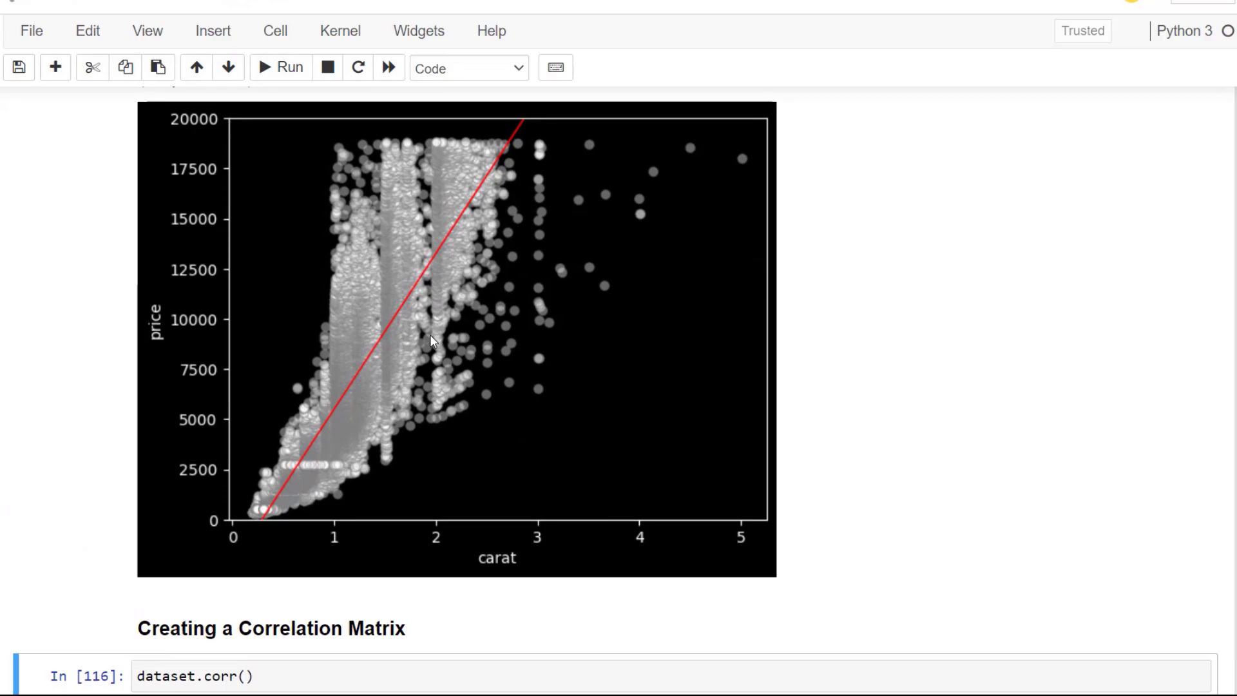
scroll(432, 340, down, 6)
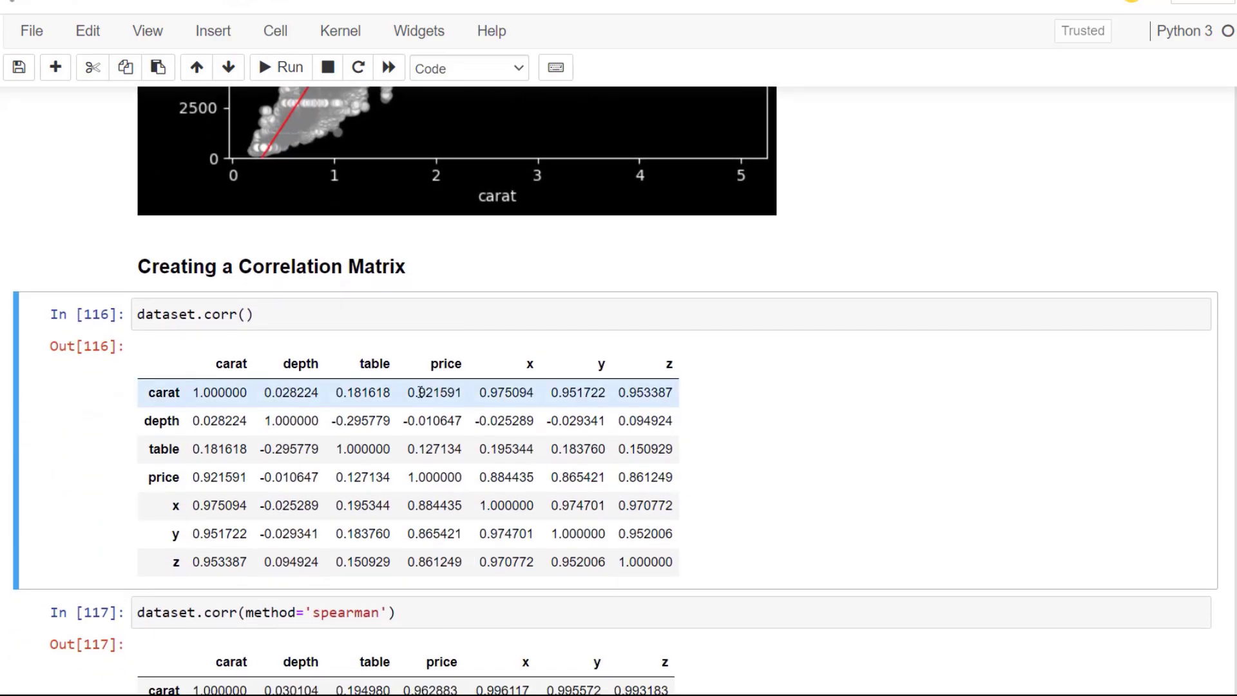
scroll(424, 390, down, 3)
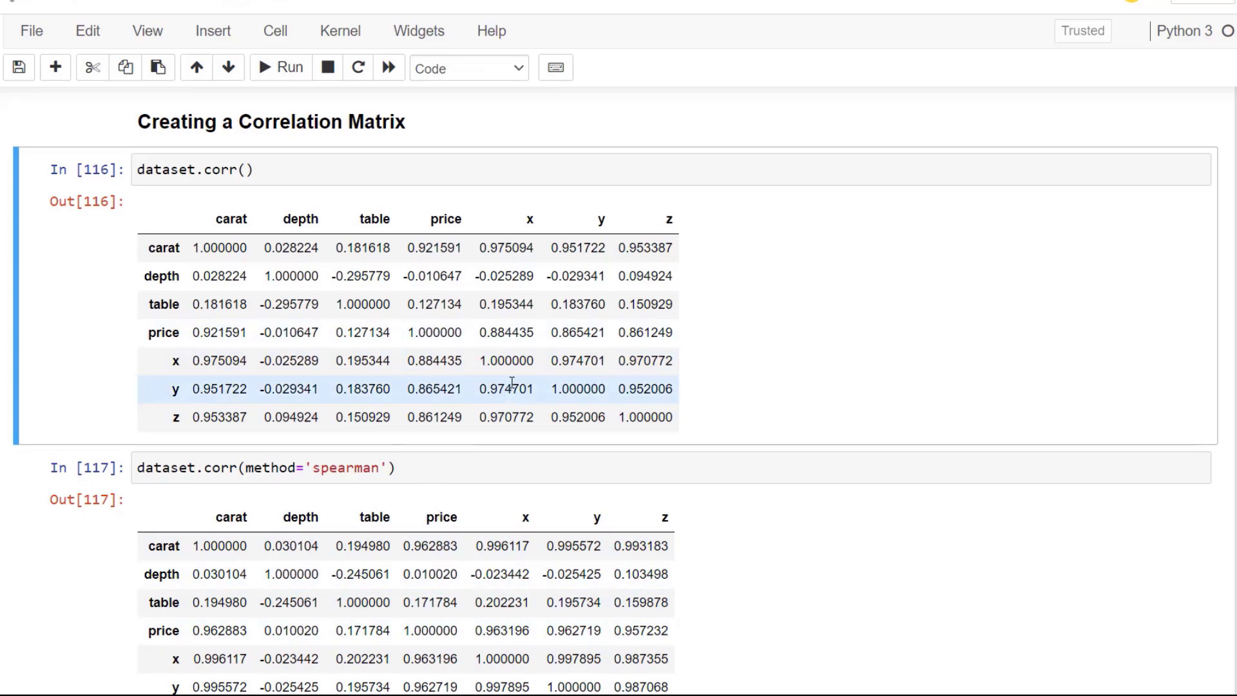
scroll(525, 370, down, 2)
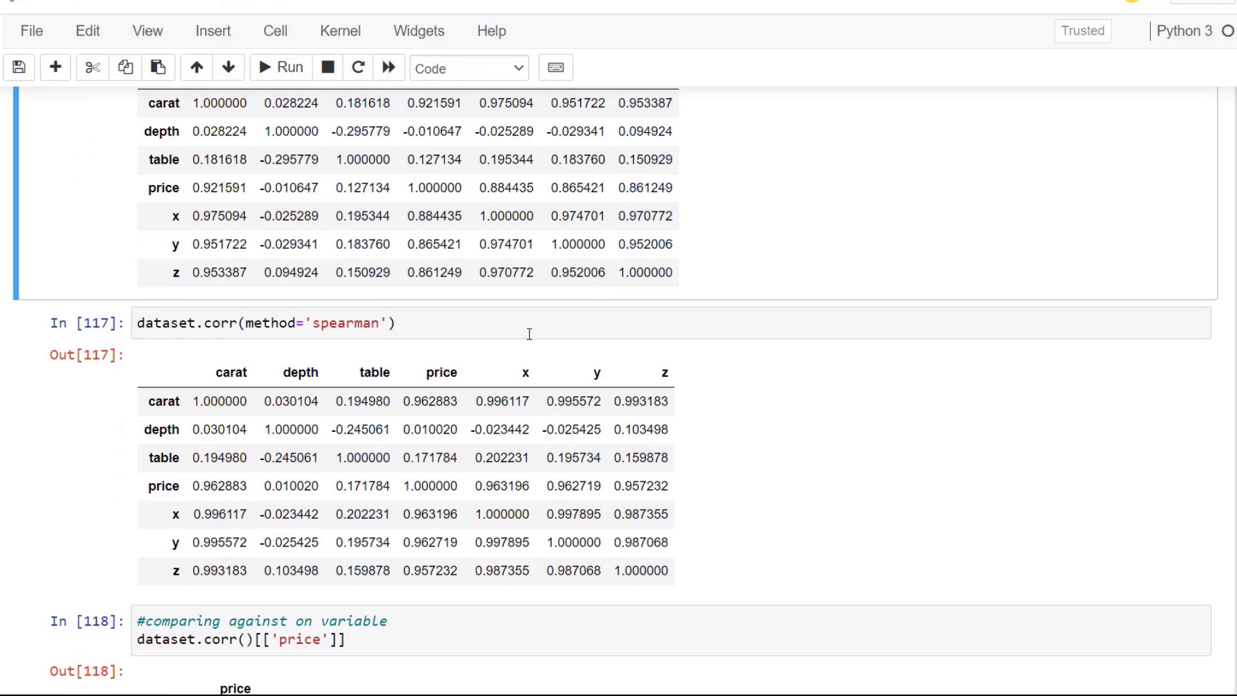
scroll(501, 330, up, 1)
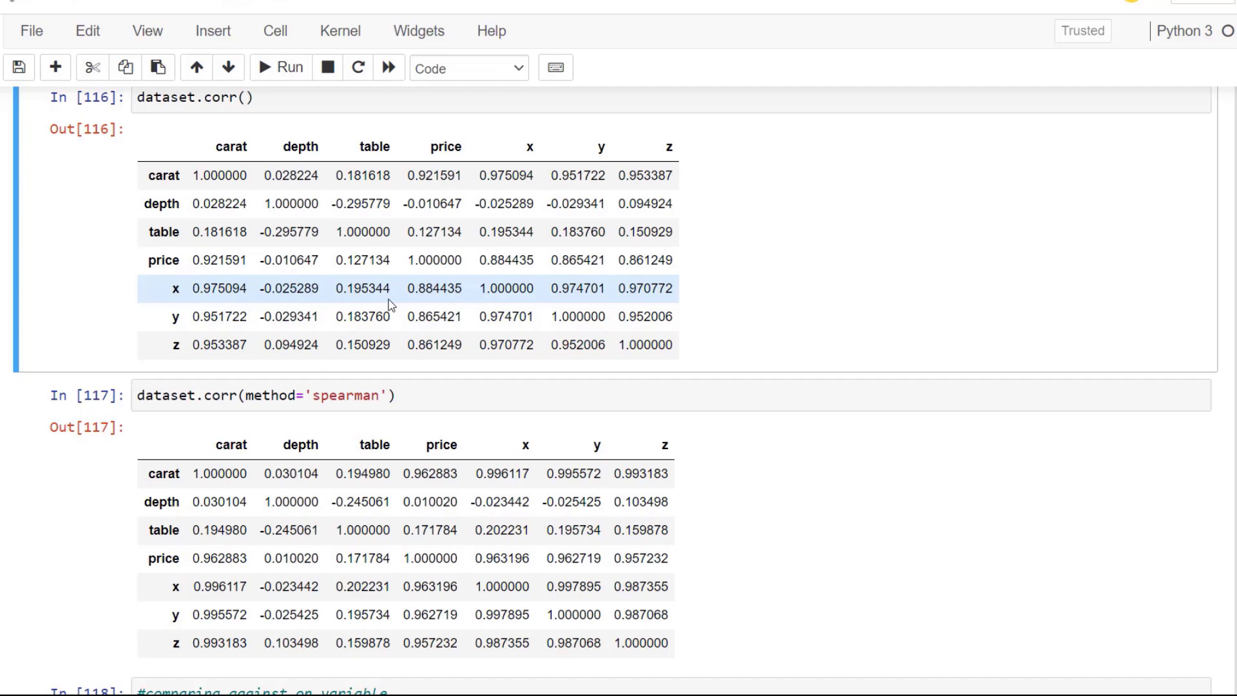
scroll(390, 304, down, 3)
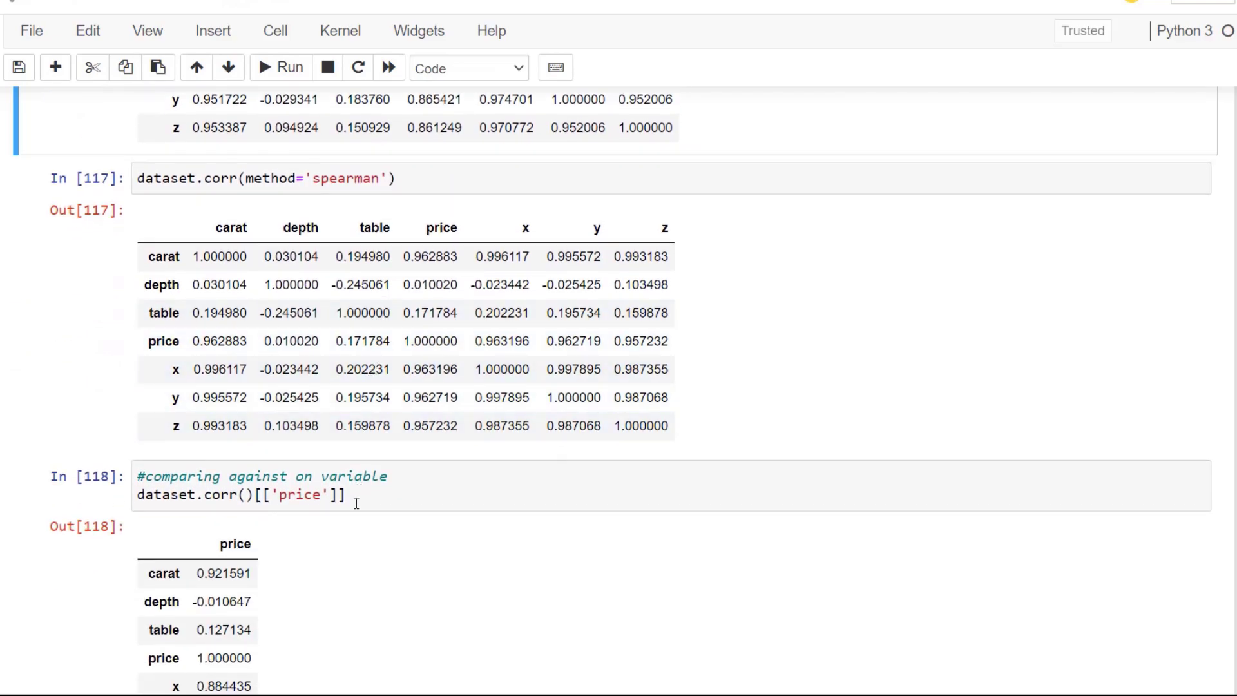
drag(356, 503, 279, 494)
click(333, 505)
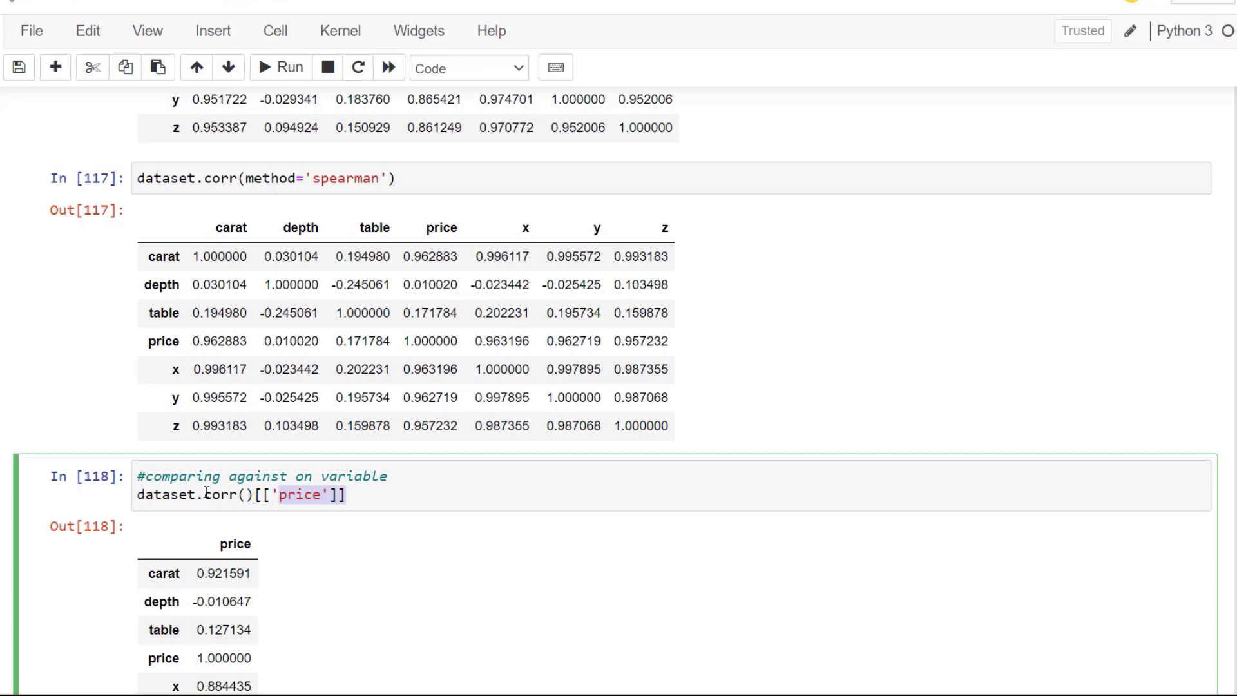
click(349, 498)
drag(348, 498, 255, 499)
scroll(340, 477, down, 3)
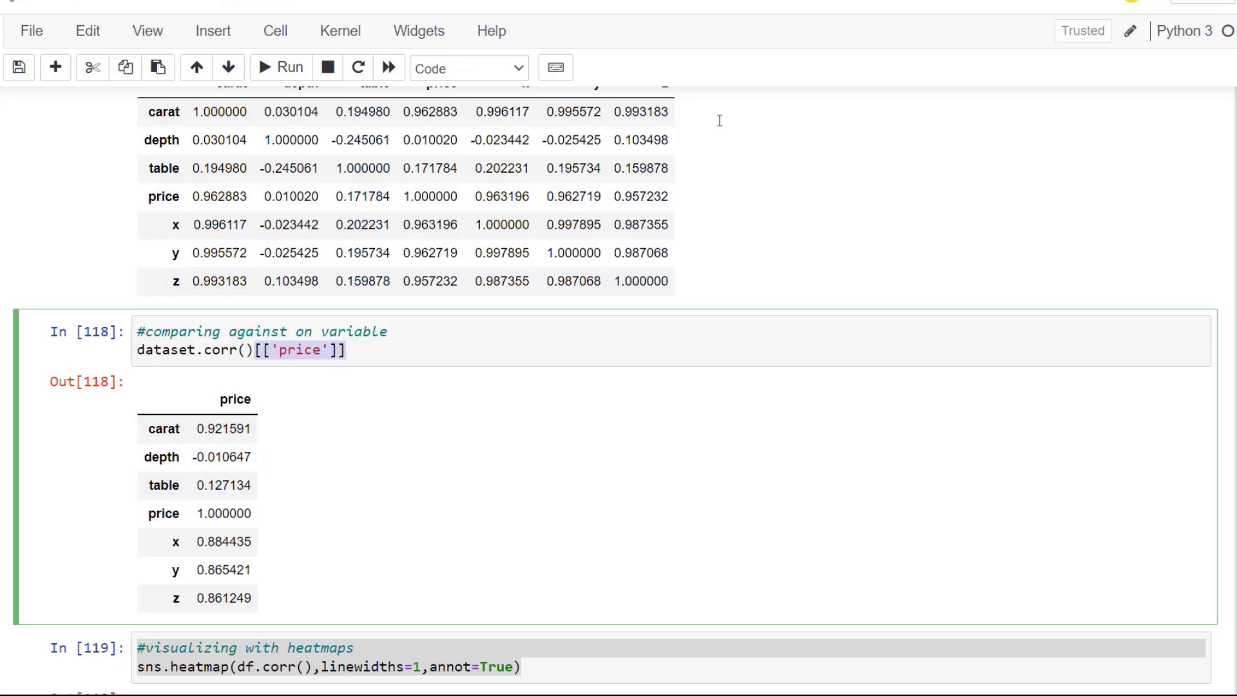
Select both lines of the sns.heatmap(df.corr(),linewidths=1,annot=True) code in In [119] and copy them.
scroll(655, 279, up, 2)
scroll(566, 297, down, 1)
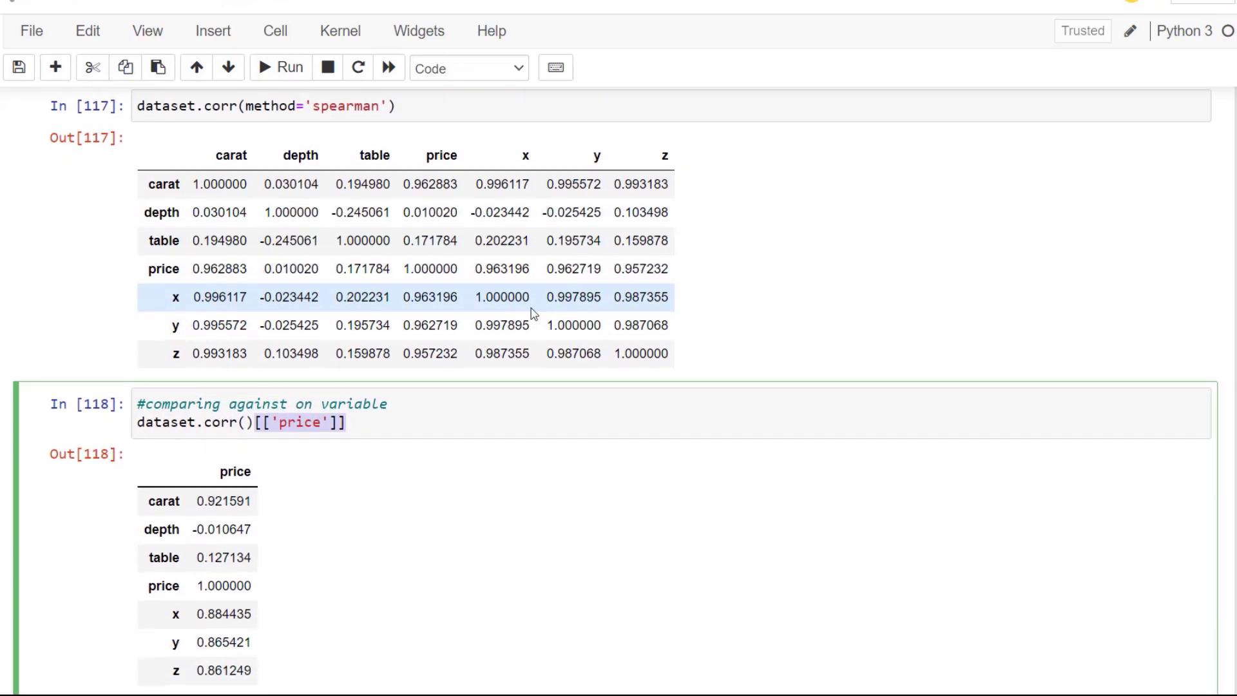
scroll(554, 341, down, 3)
scroll(583, 399, down, 4)
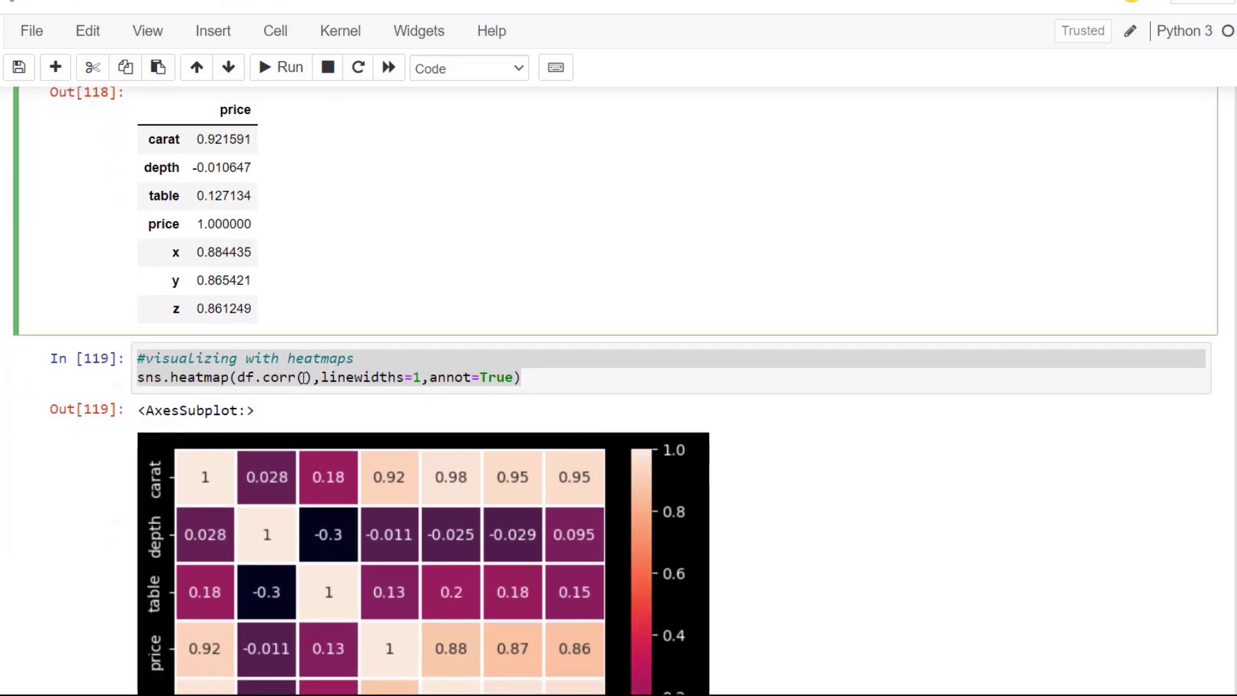
click(320, 377)
scroll(320, 377, down, 2)
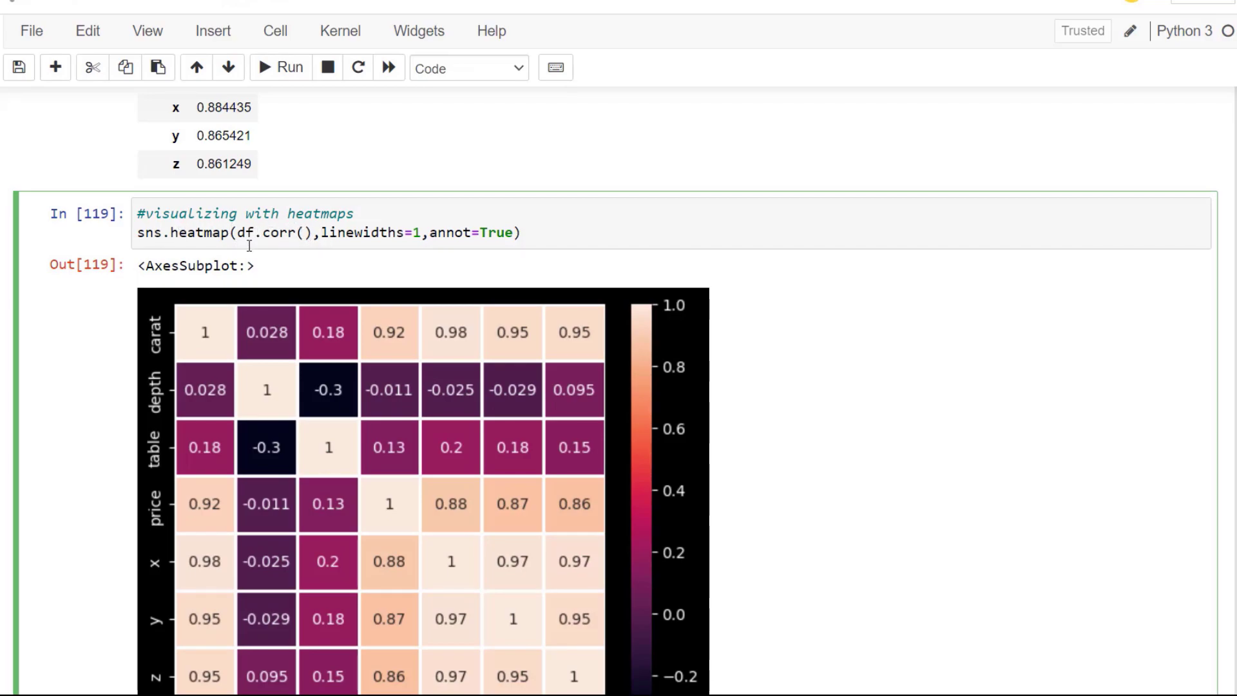
scroll(331, 256, down, 1)
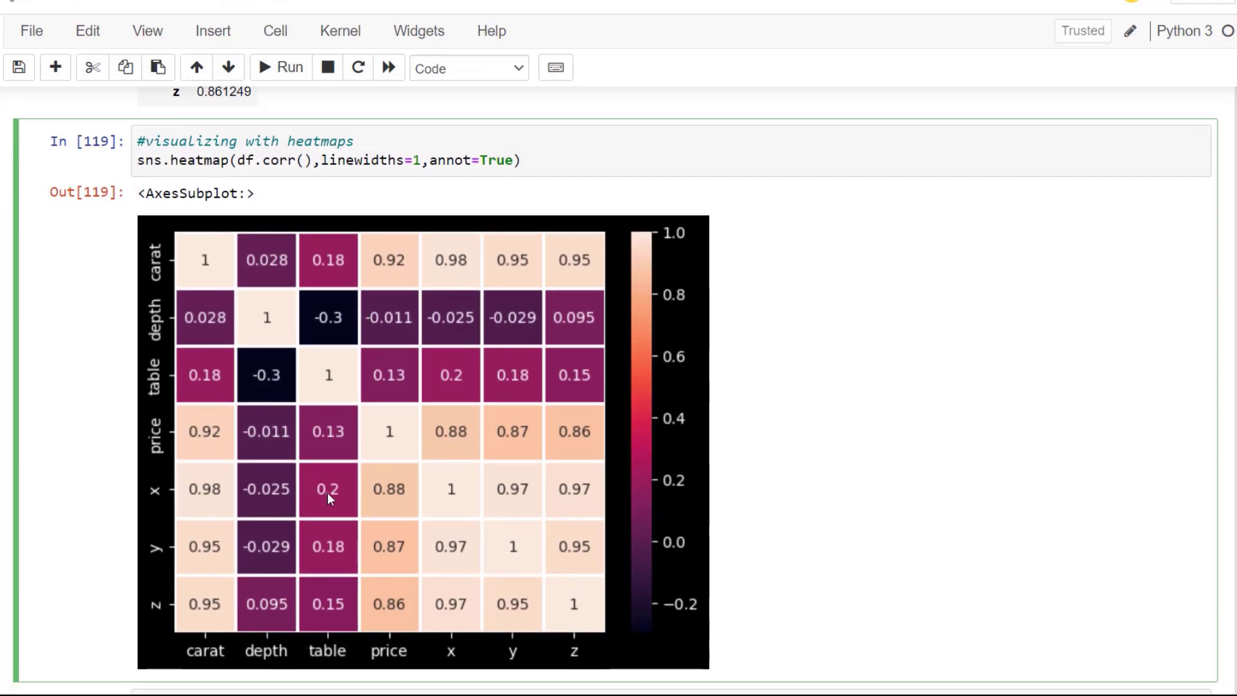
scroll(353, 507, up, 1)
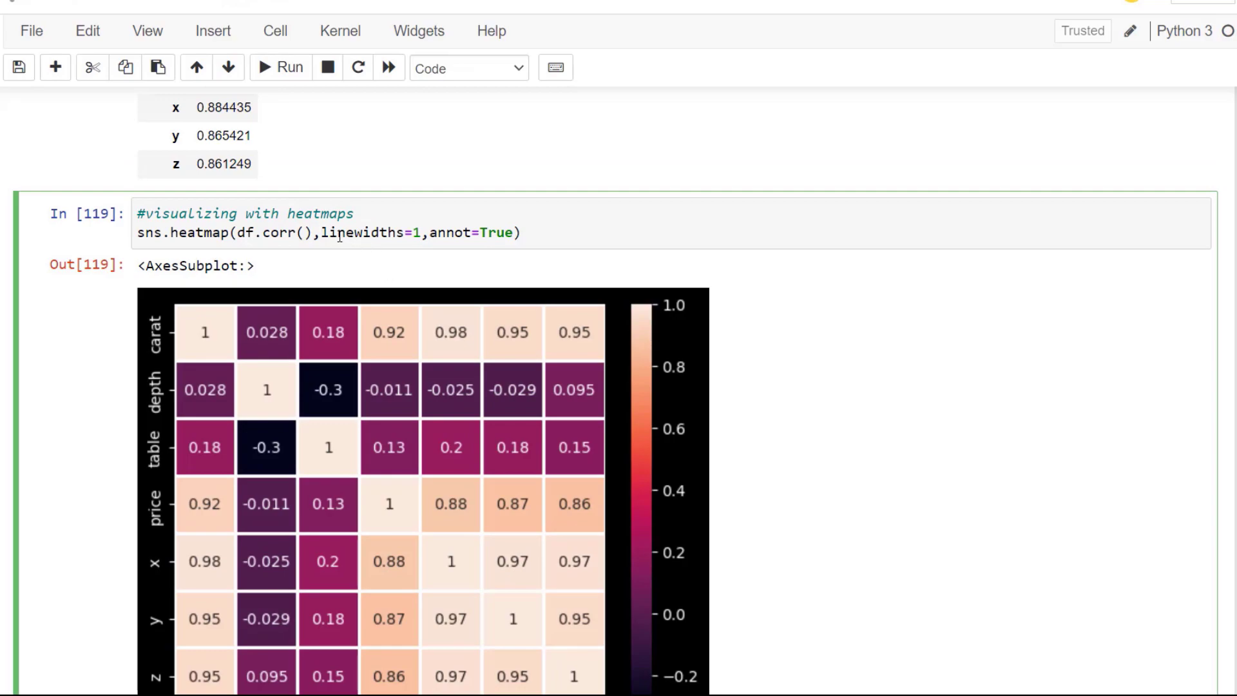
double_click(415, 232)
drag(322, 232, 497, 233)
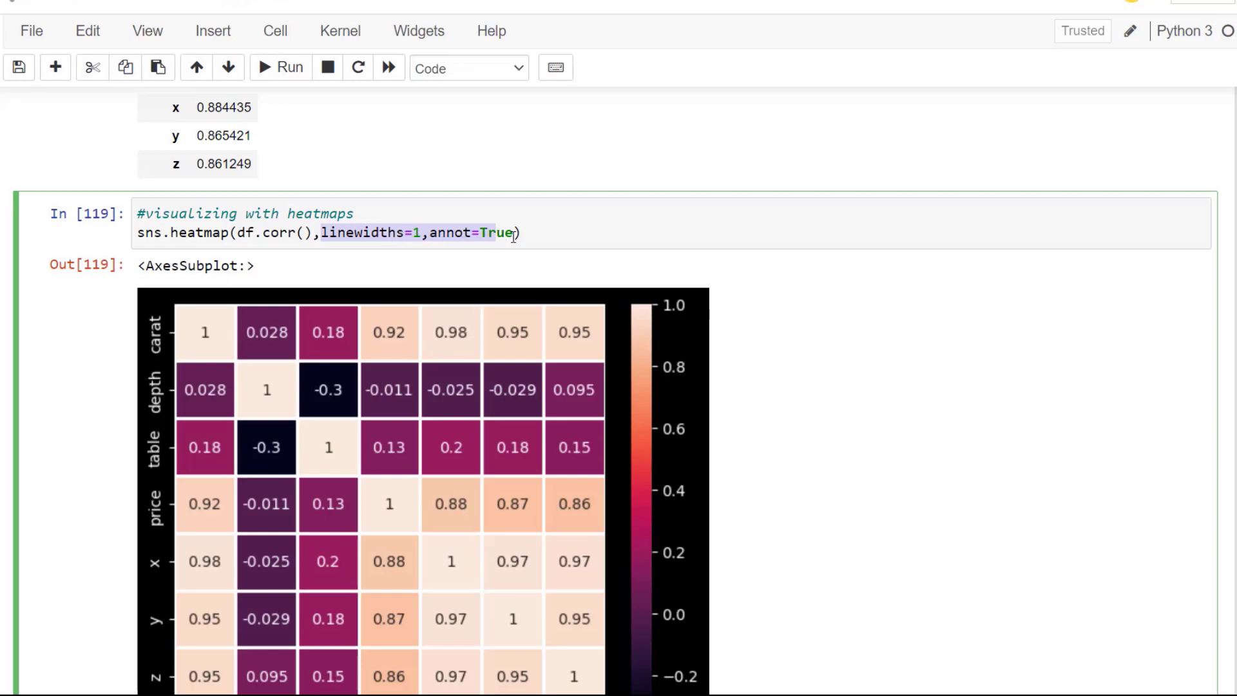
drag(529, 236, 128, 224)
key(ctrl+c)
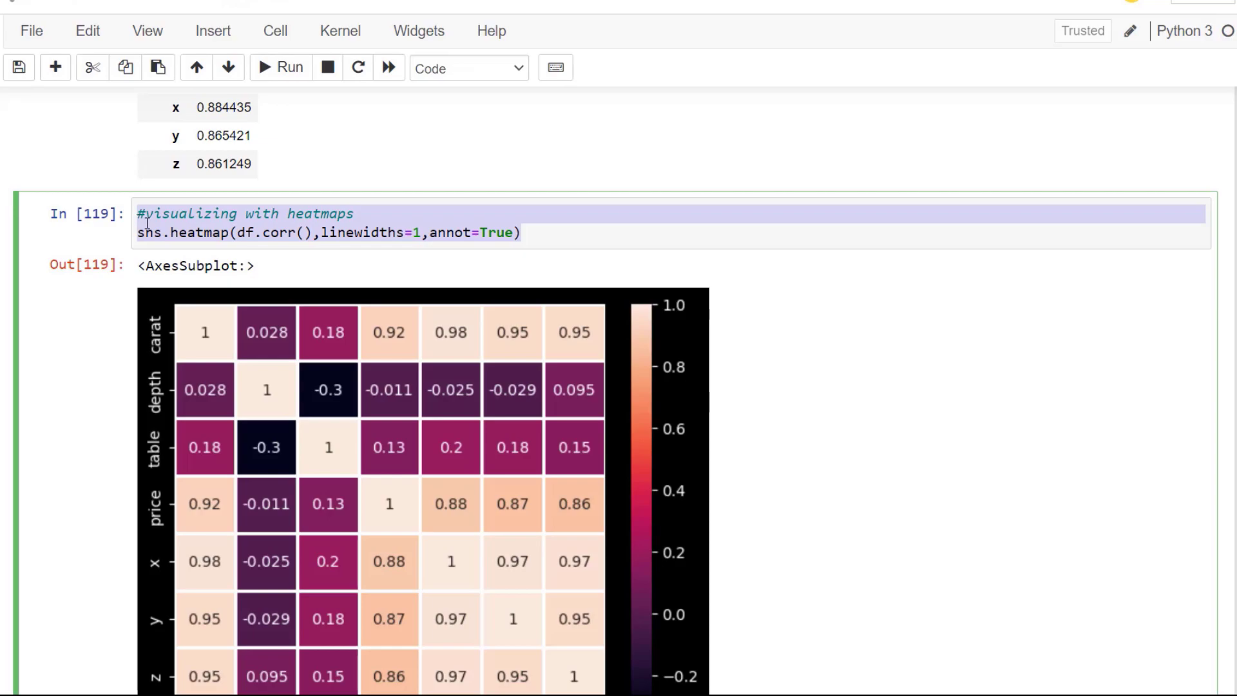
key(Escape)
Insert a cell above In [119] with the pasted heatmap code minus ',linewidths=1,annot=True', and run it.
key(a)
click(183, 197)
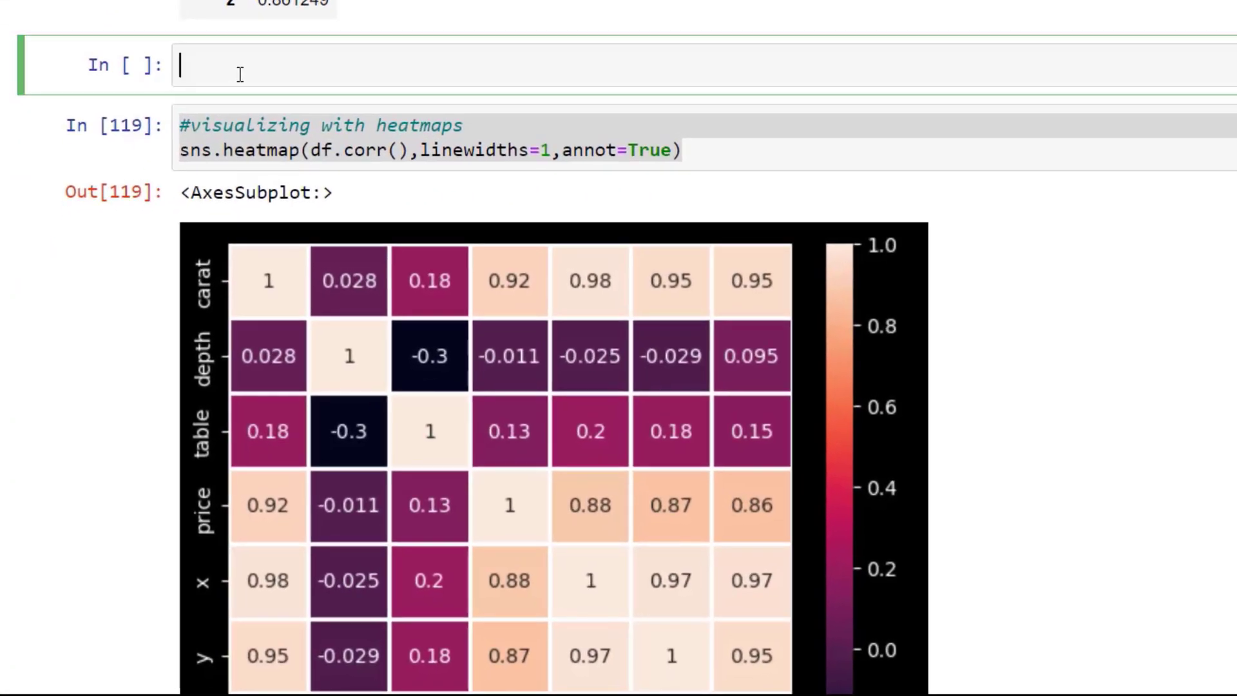
key(ctrl+v)
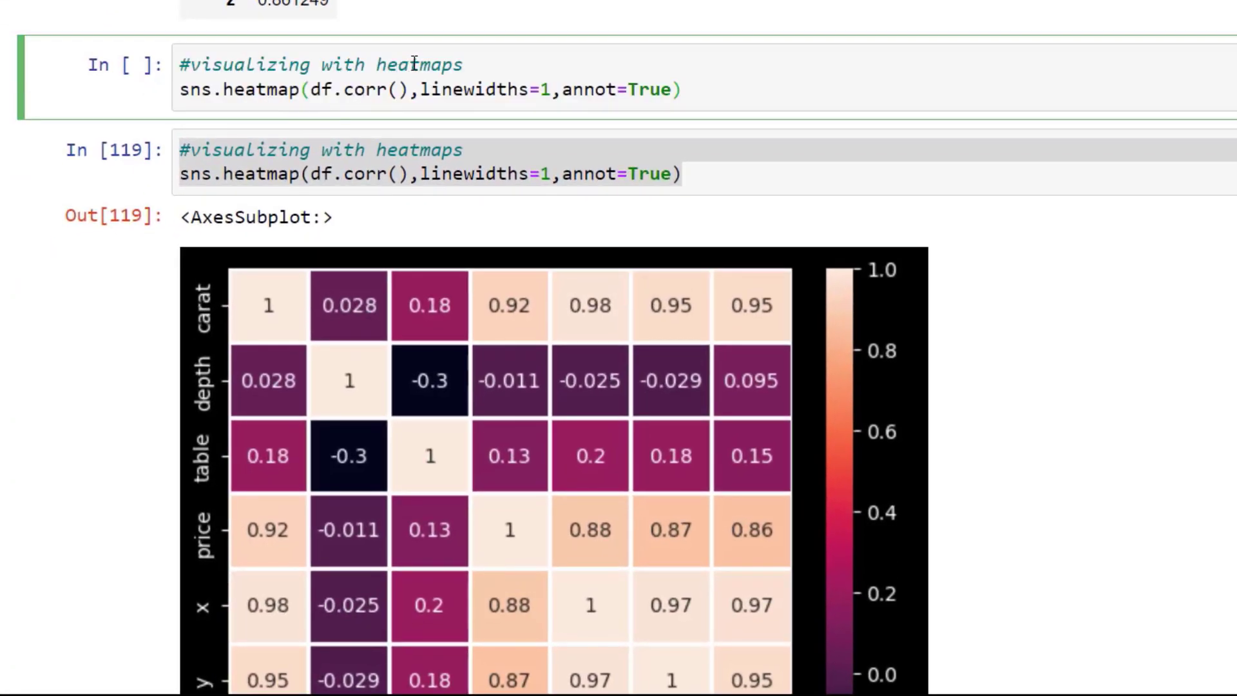
click(418, 89)
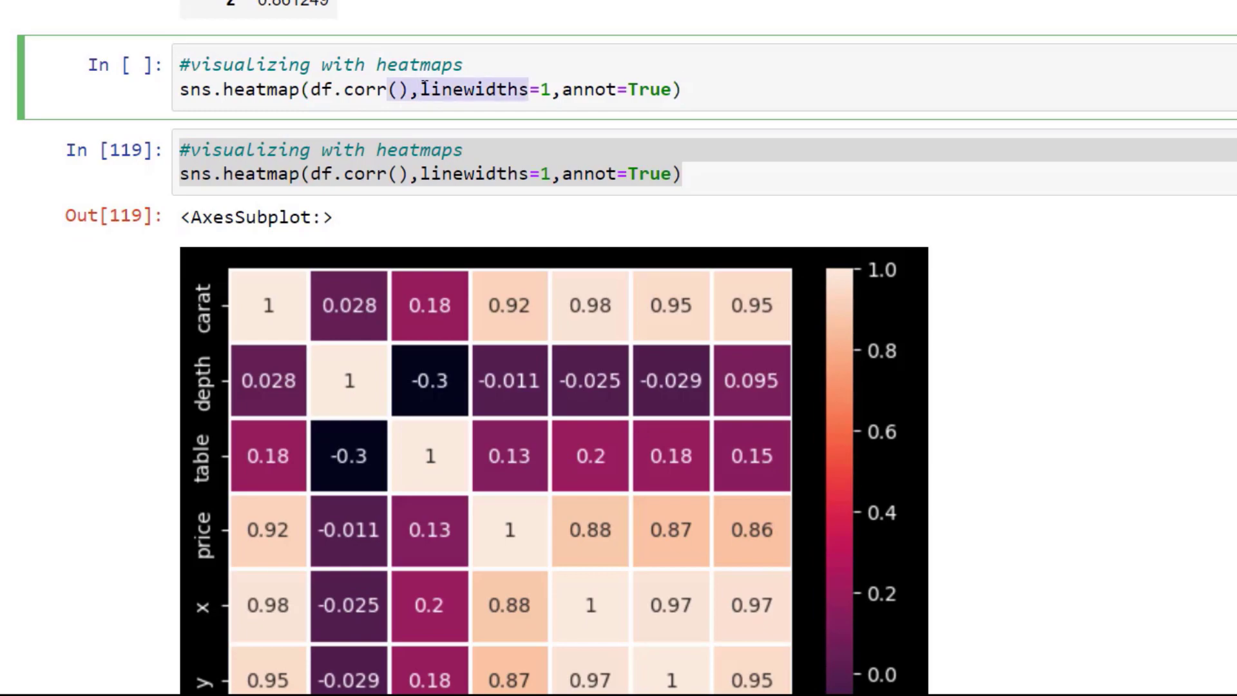
drag(413, 89, 677, 87)
key(BackSpace)
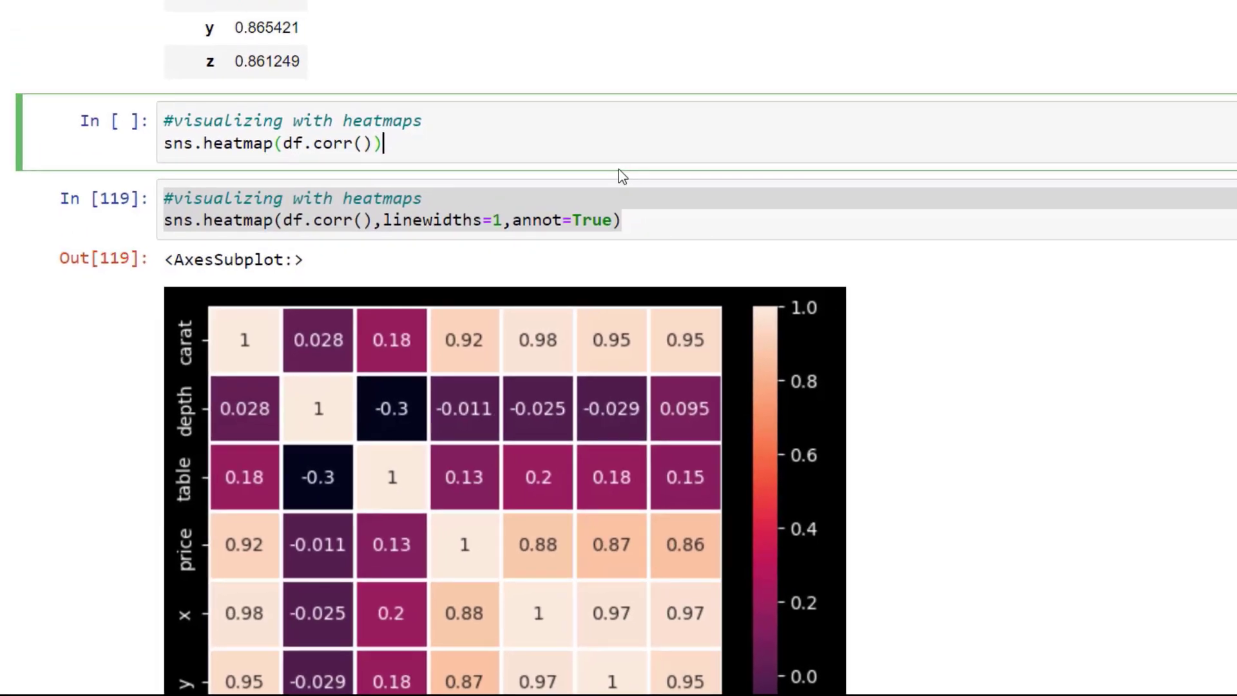
key(shift+Return)
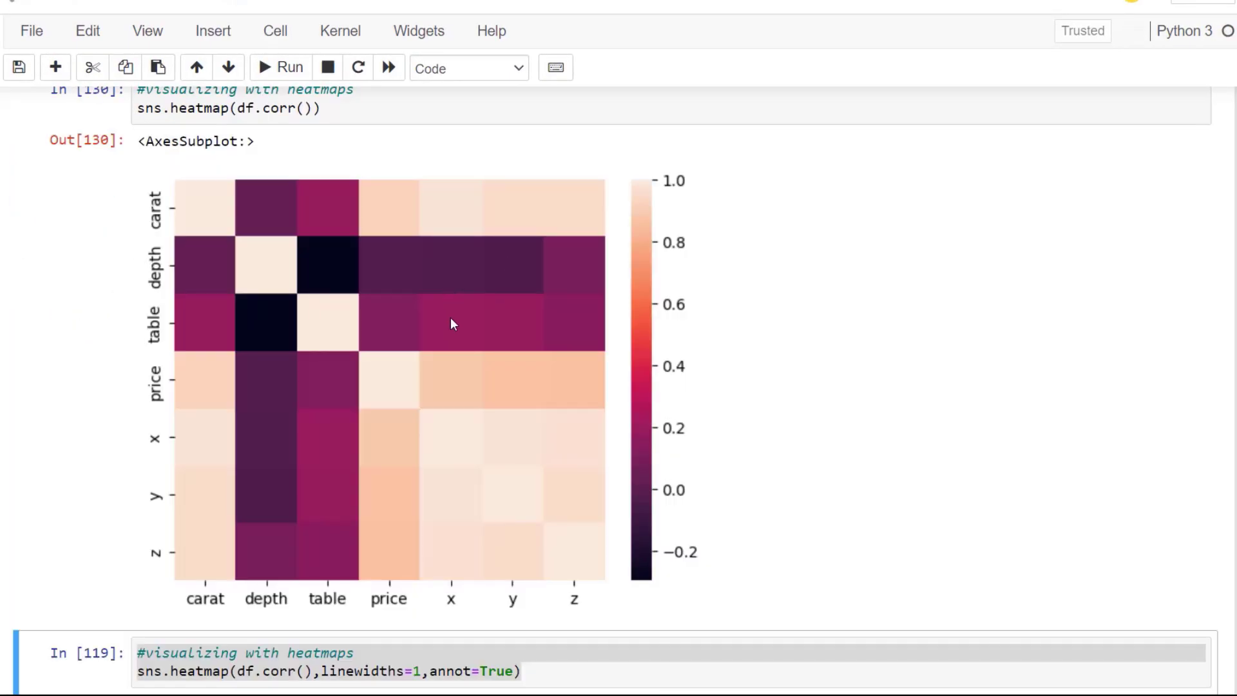
scroll(454, 338, down, 2)
scroll(467, 367, up, 2)
scroll(480, 390, down, 2)
scroll(489, 403, up, 1)
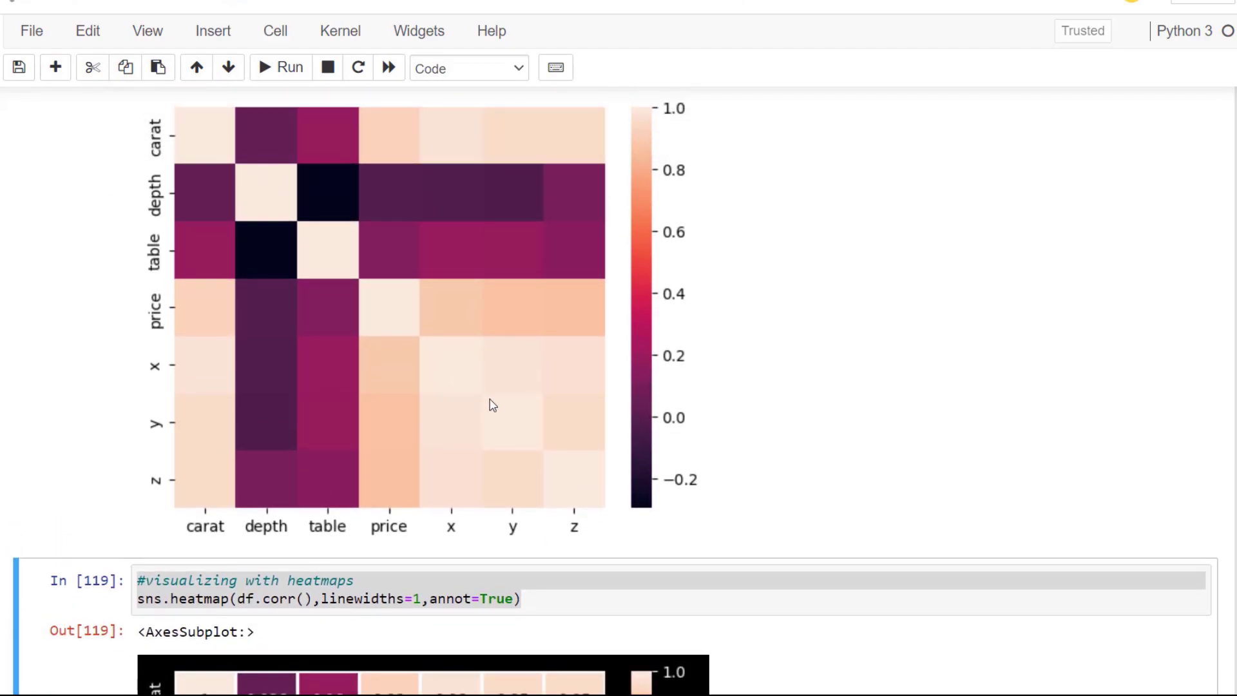
scroll(496, 418, down, 6)
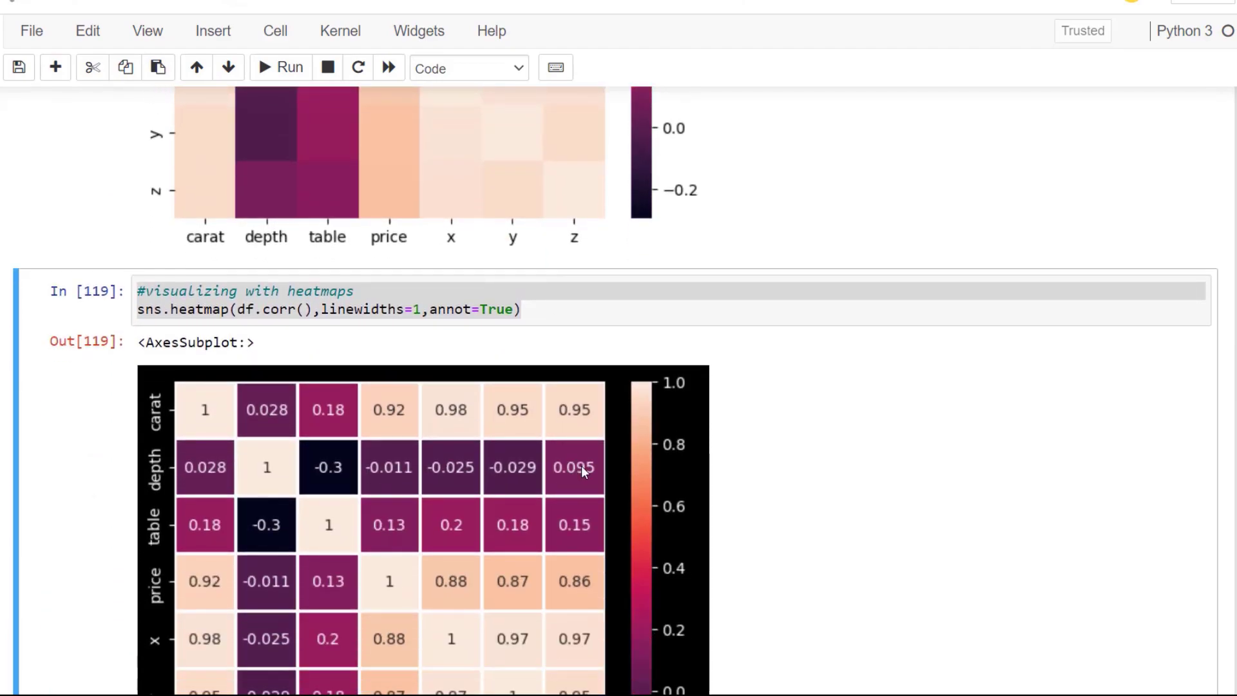
scroll(588, 456, down, 1)
scroll(594, 419, up, 1)
scroll(491, 350, down, 1)
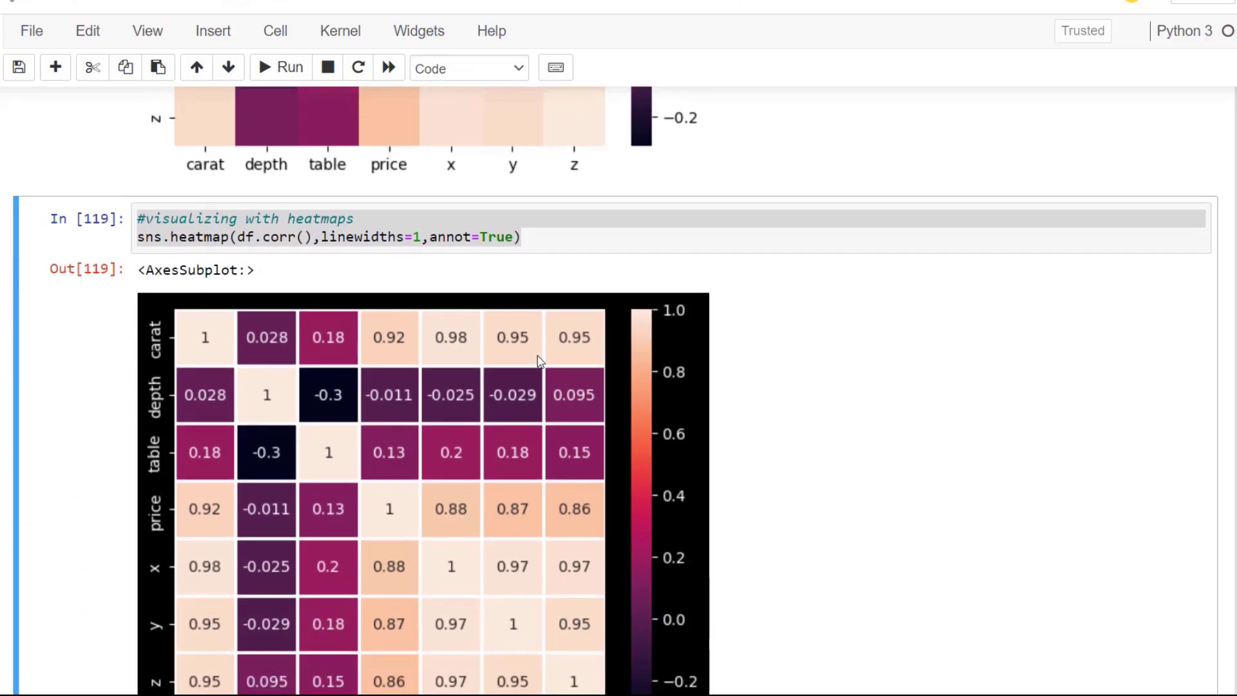
scroll(497, 356, down, 1)
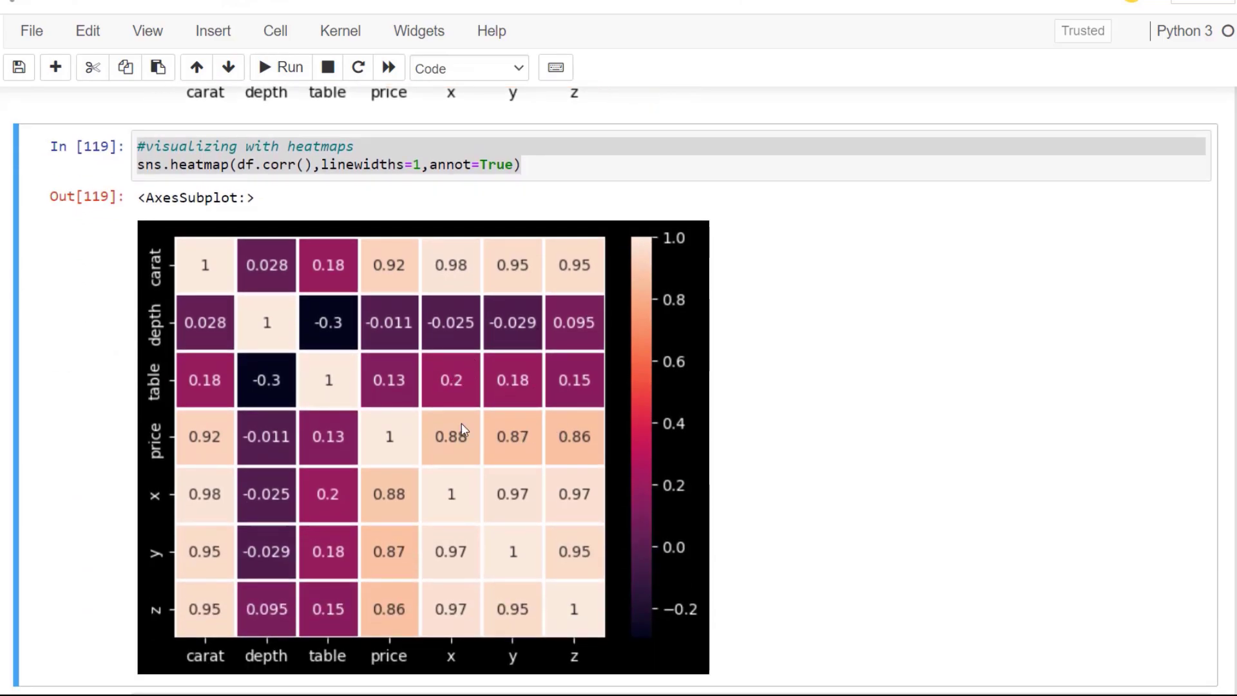
scroll(389, 430, up, 2)
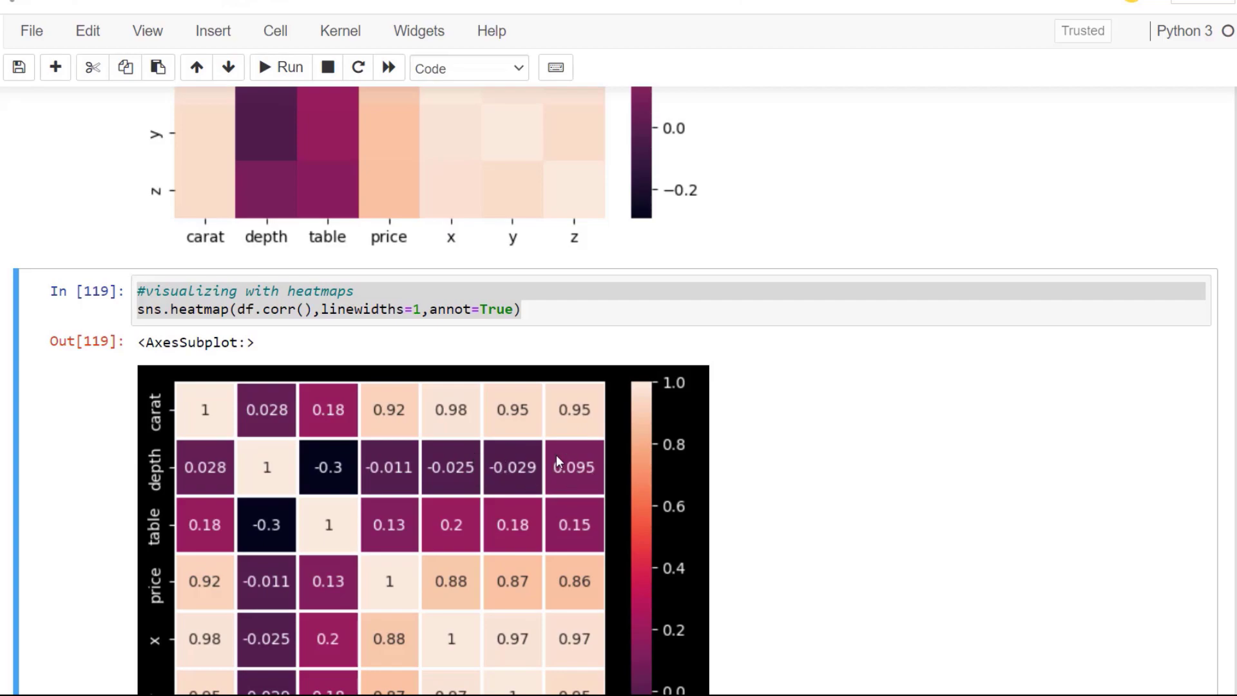
View the sns.heatmap signature and documentation from the annotated heatmap cell.
click(522, 310)
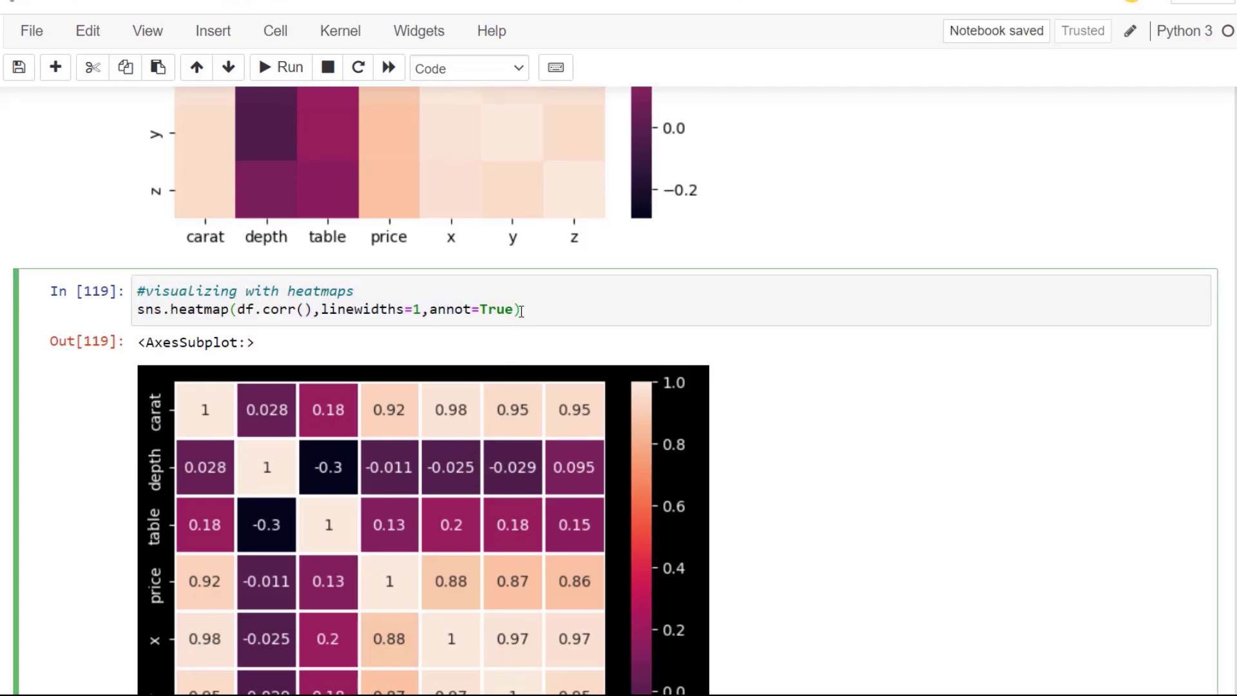
key(shift+Tab)
scroll(496, 385, down, 3)
scroll(498, 381, up, 1)
scroll(497, 381, down, 6)
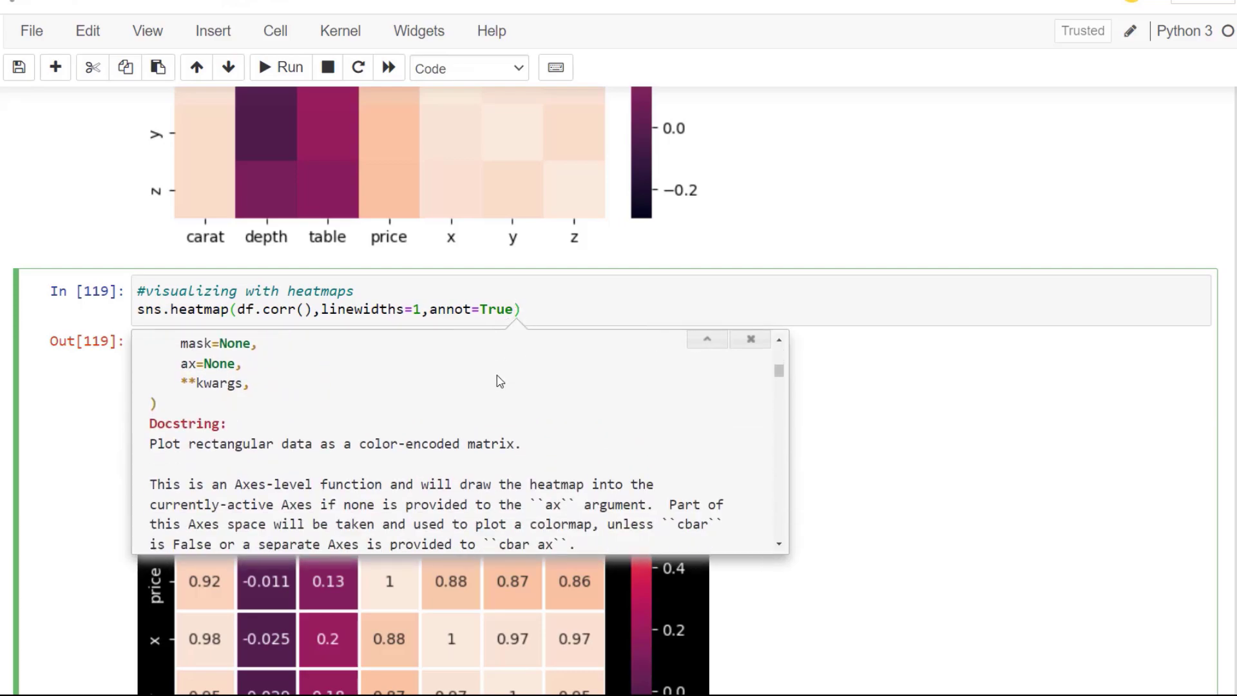
click(547, 285)
scroll(554, 316, down, 4)
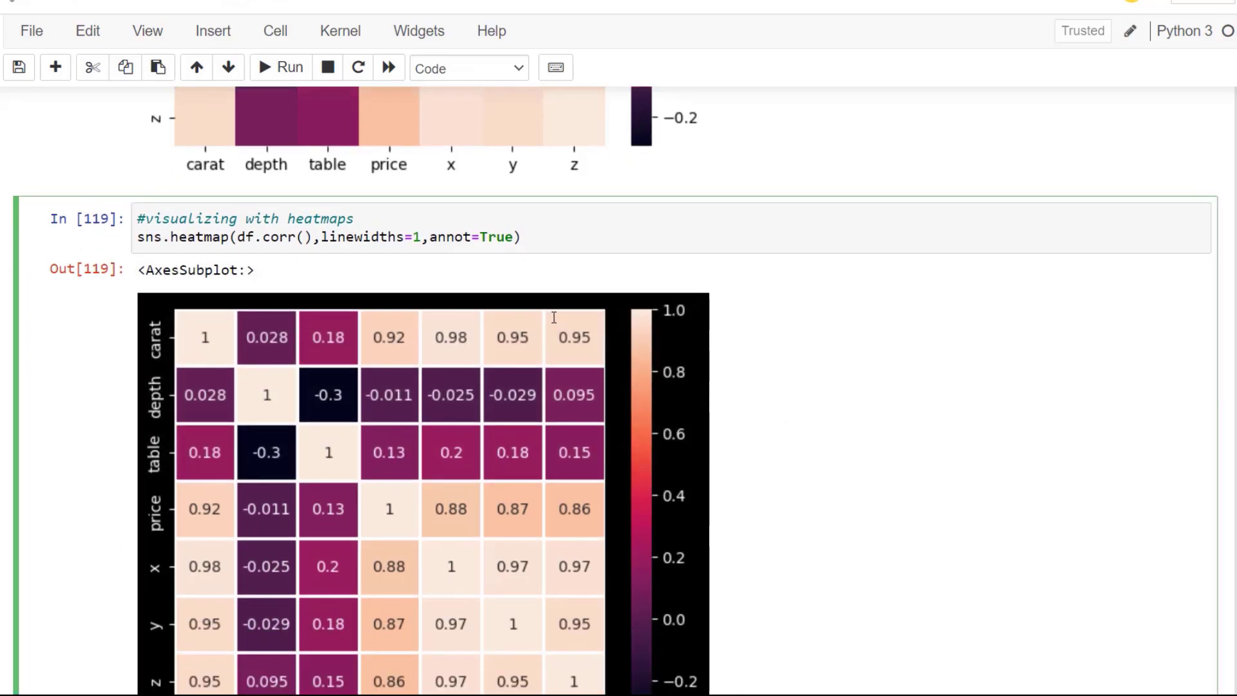
scroll(567, 313, down, 4)
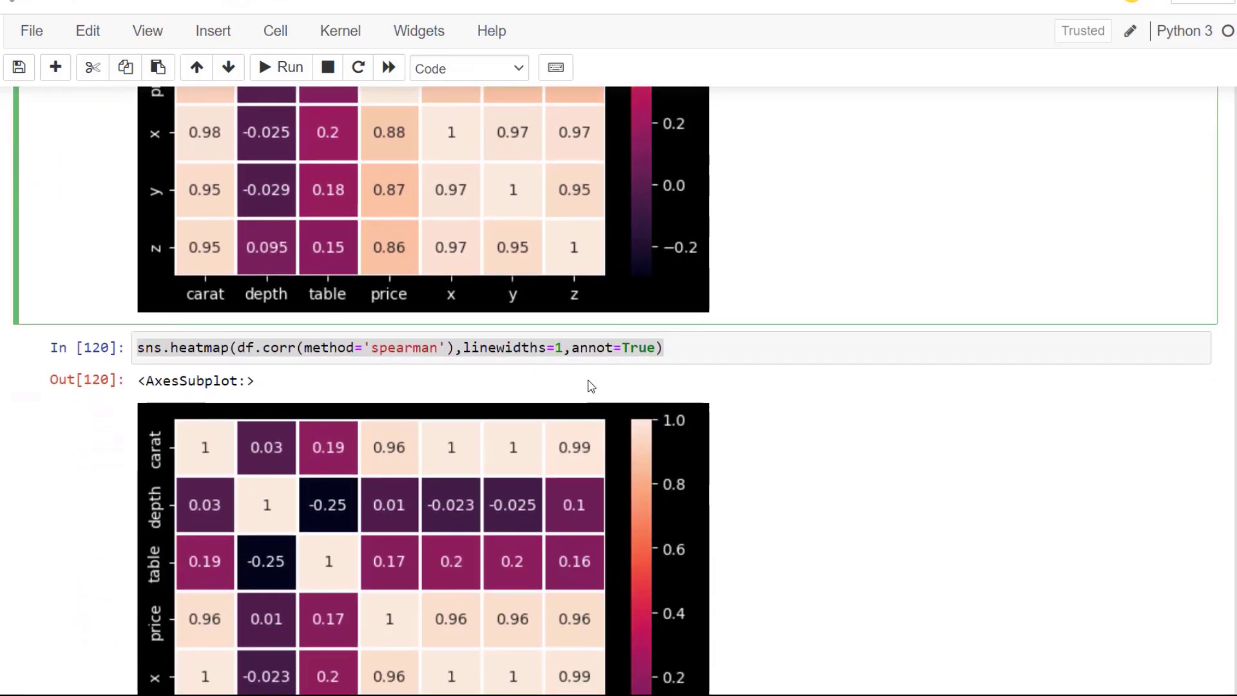
click(407, 350)
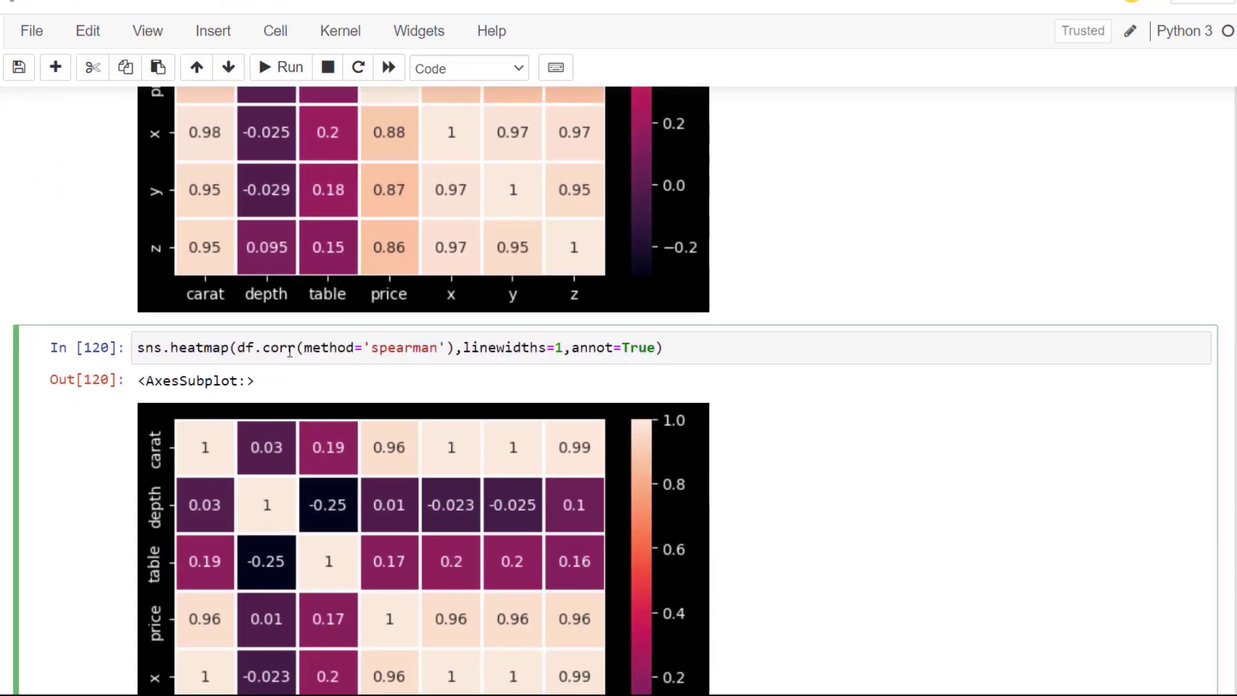
scroll(504, 419, down, 3)
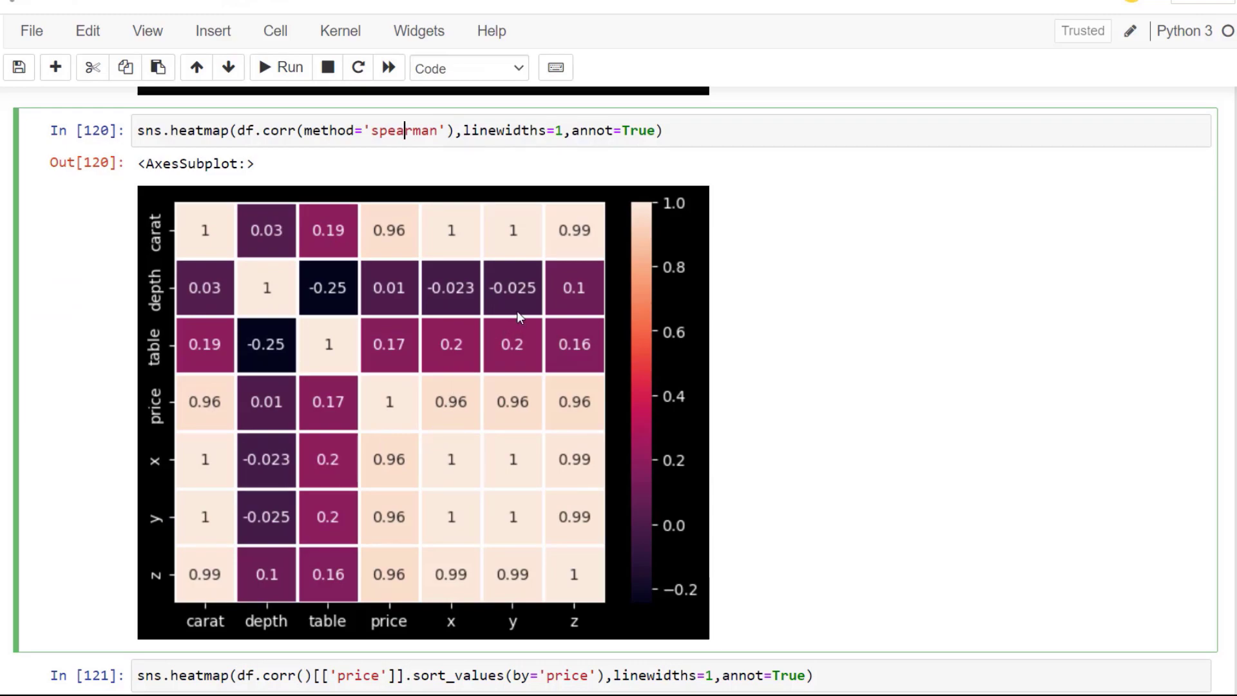
scroll(518, 316, down, 2)
scroll(521, 316, down, 5)
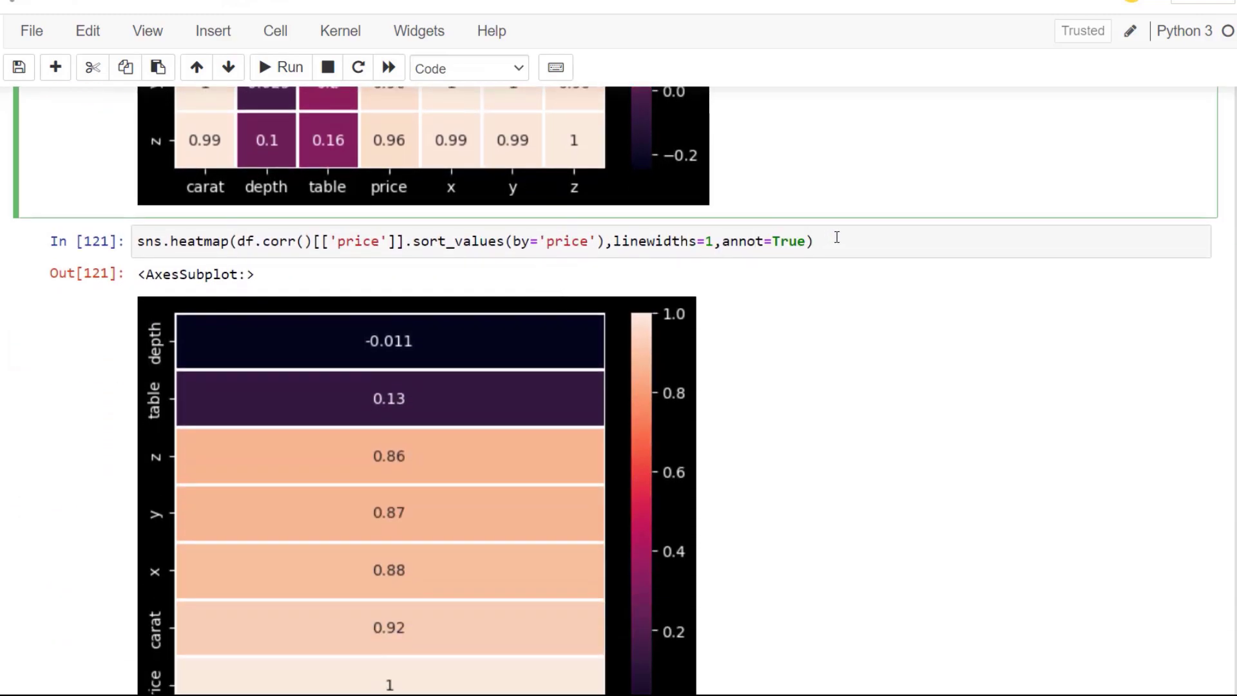
drag(836, 239, 508, 226)
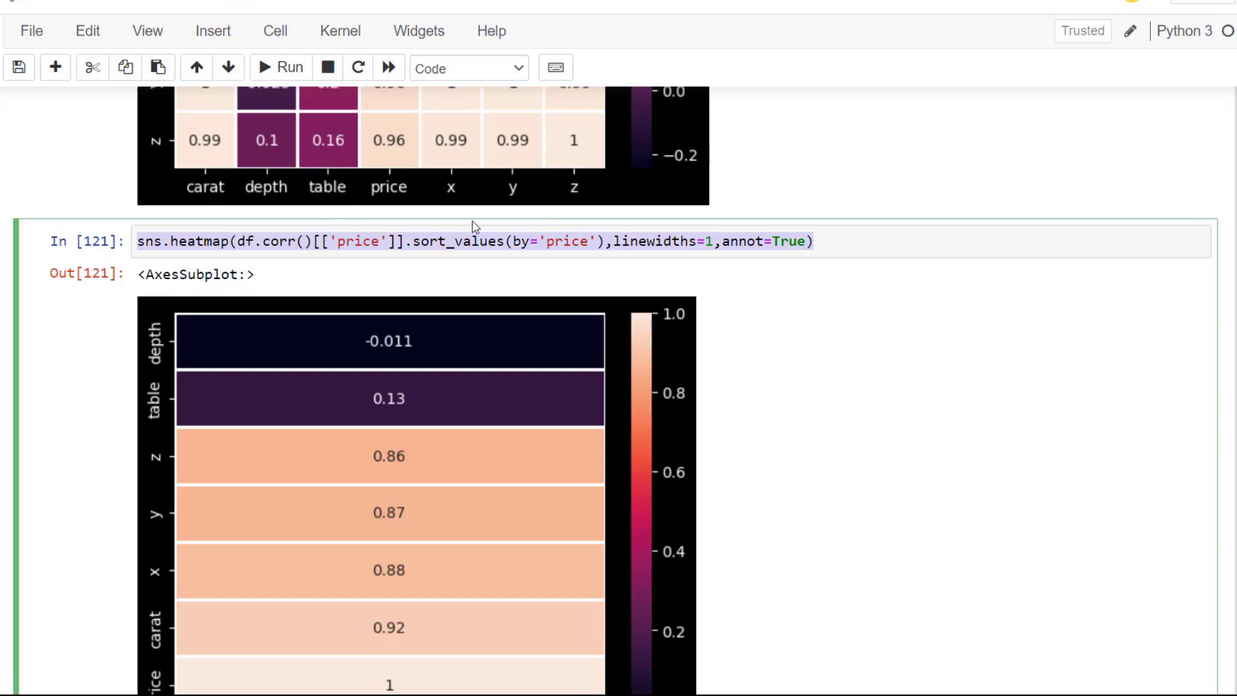
scroll(489, 290, down, 2)
scroll(517, 382, up, 1)
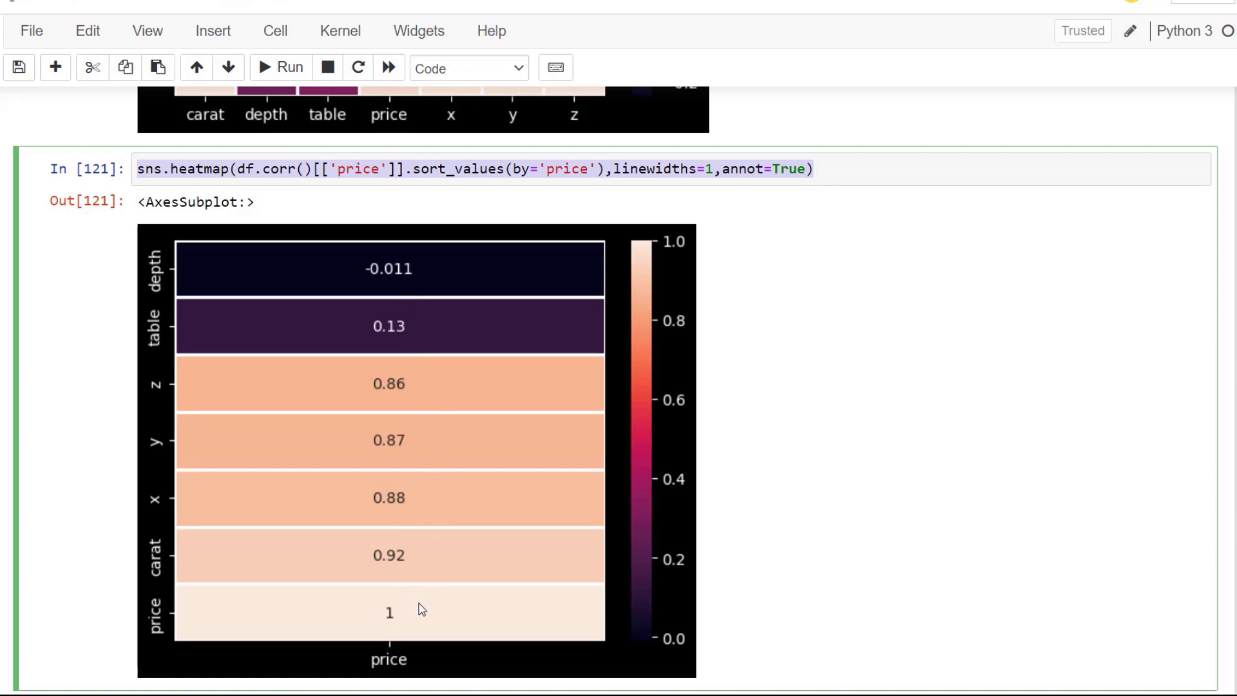
scroll(535, 489, up, 3)
scroll(535, 491, down, 1)
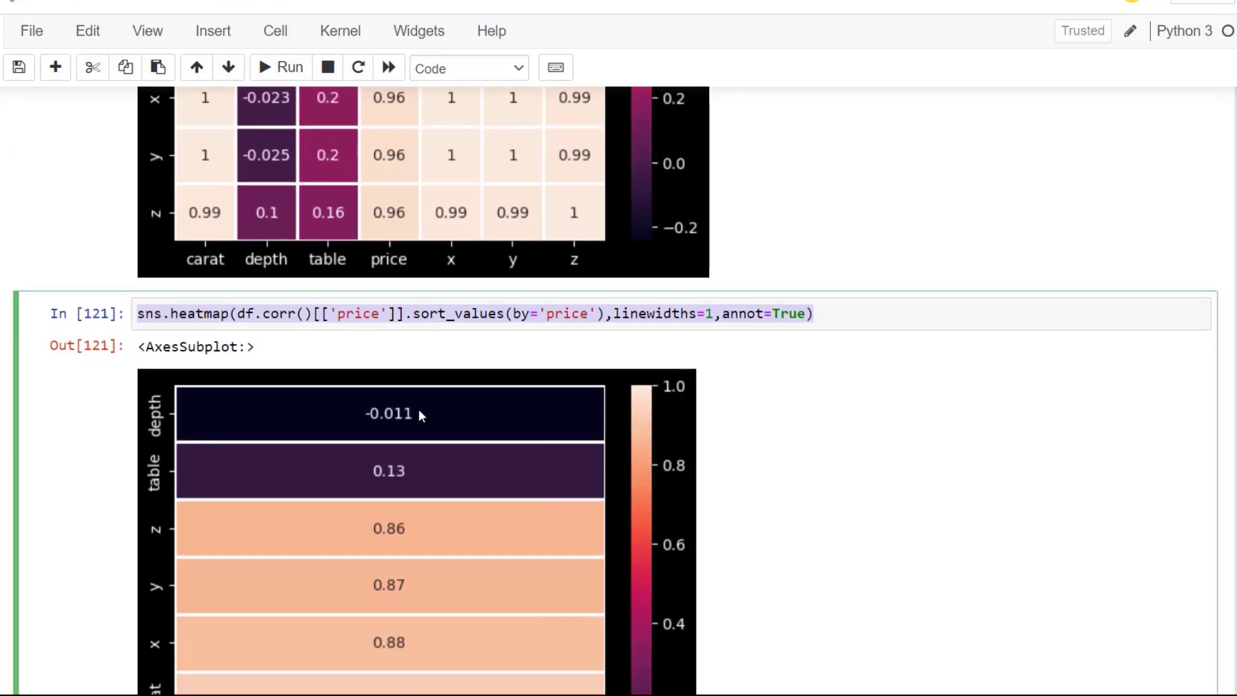
scroll(453, 351, up, 1)
scroll(467, 369, down, 1)
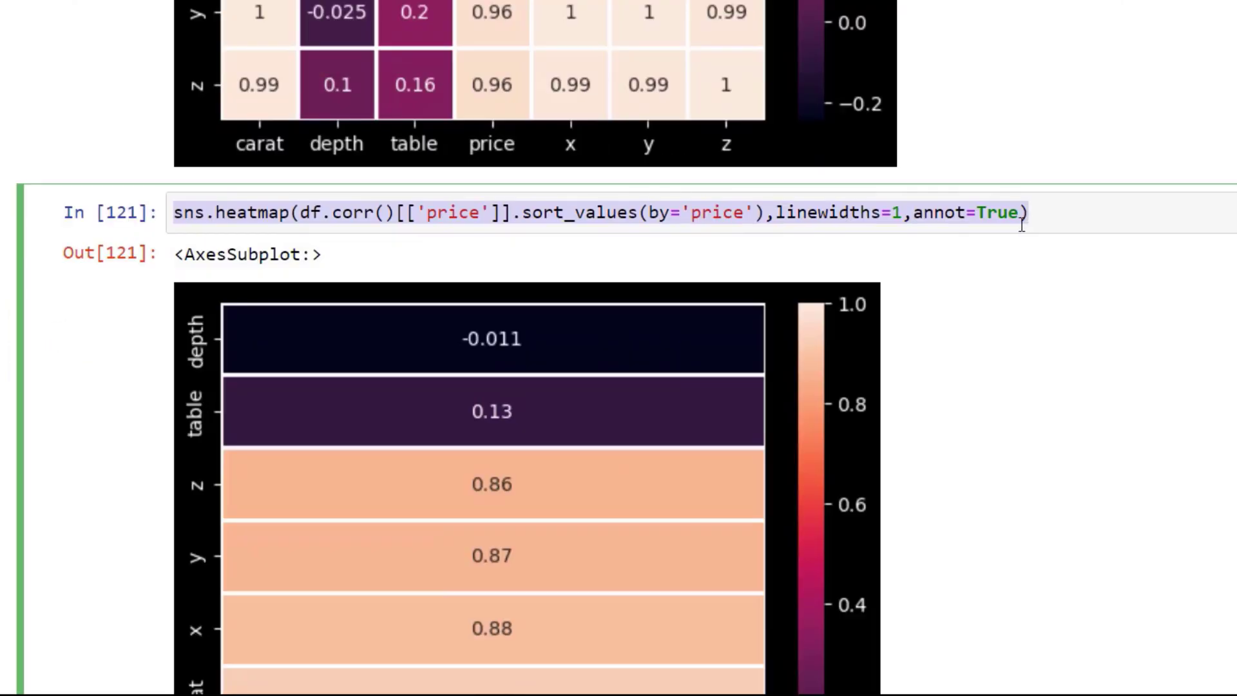
Add cmap='coolwarm' to the price-correlation heatmap call.
click(801, 320)
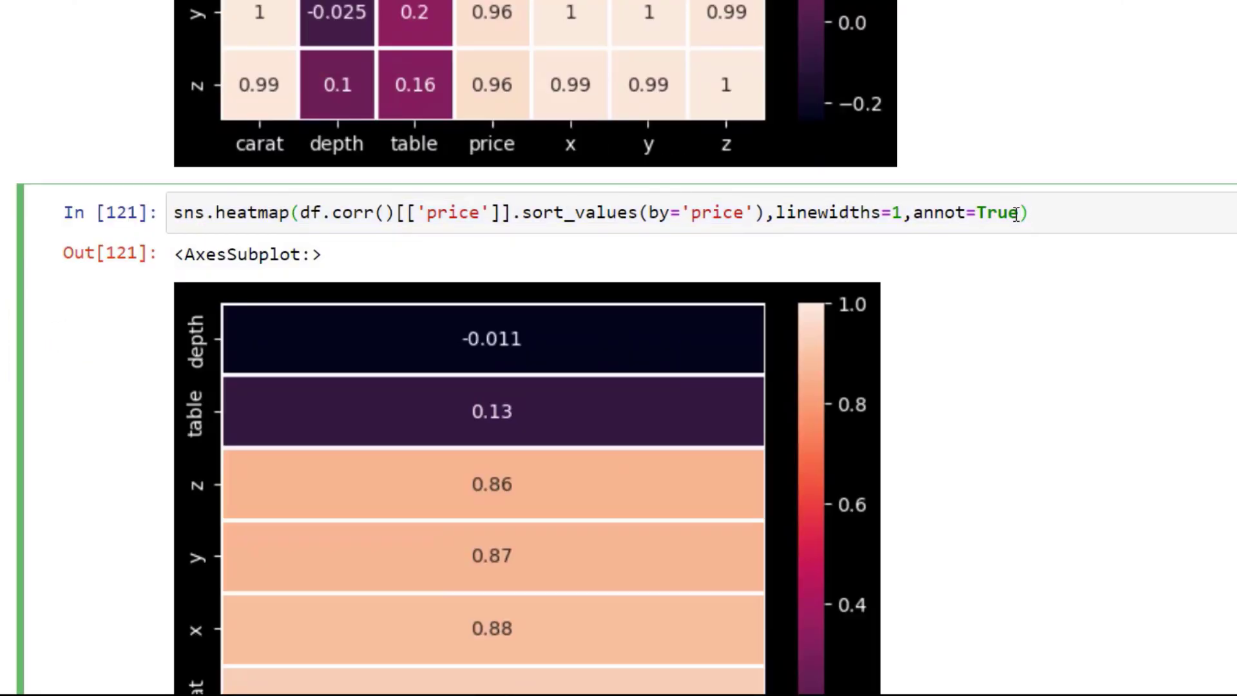
text(,c,)
key(BackSpace)
text(map)
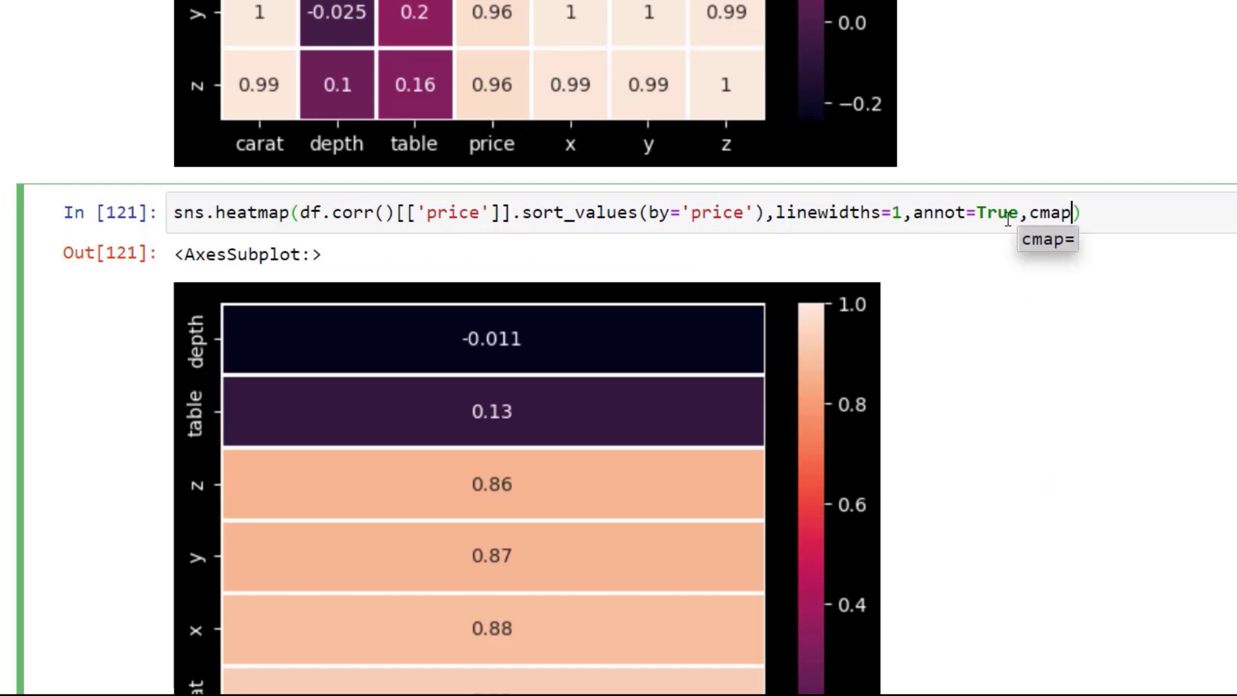
text(=')
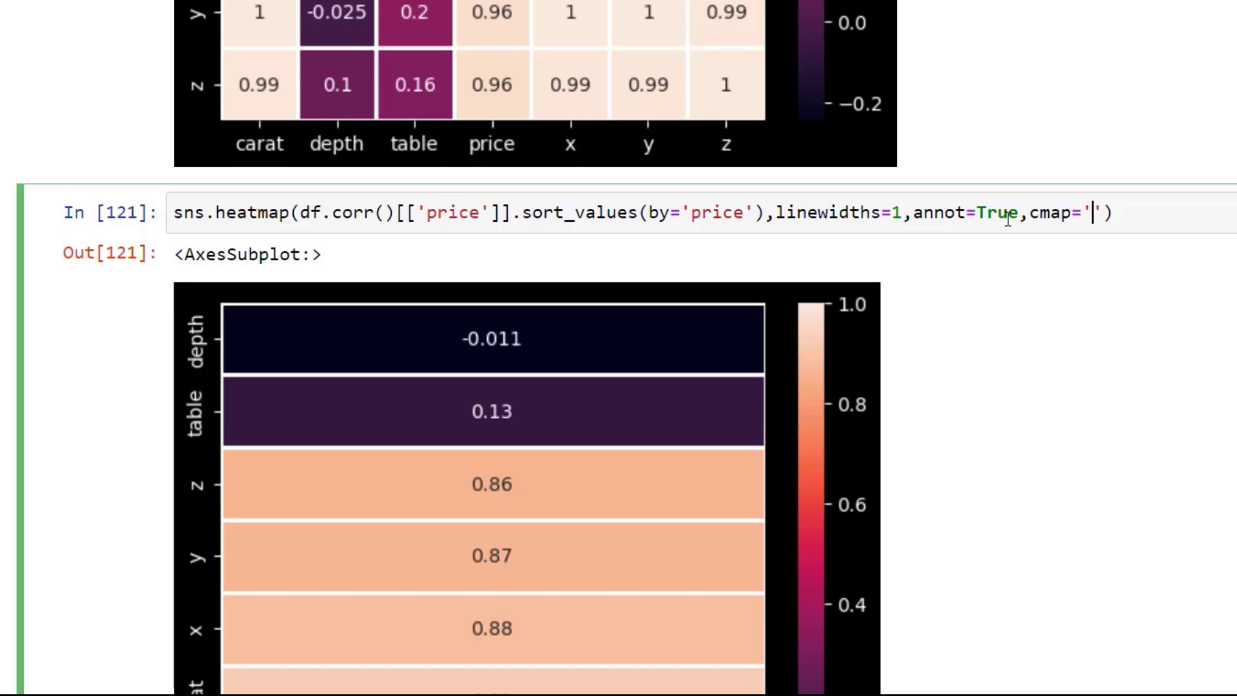
text(coolwar)
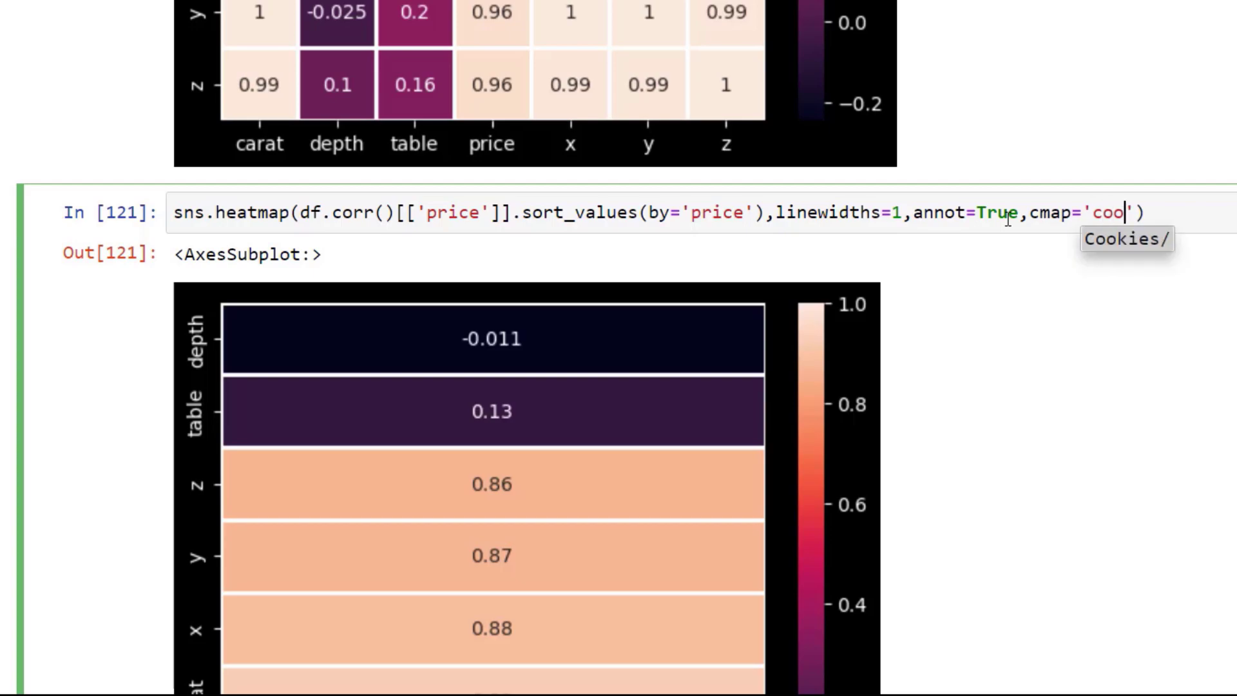
text(m)
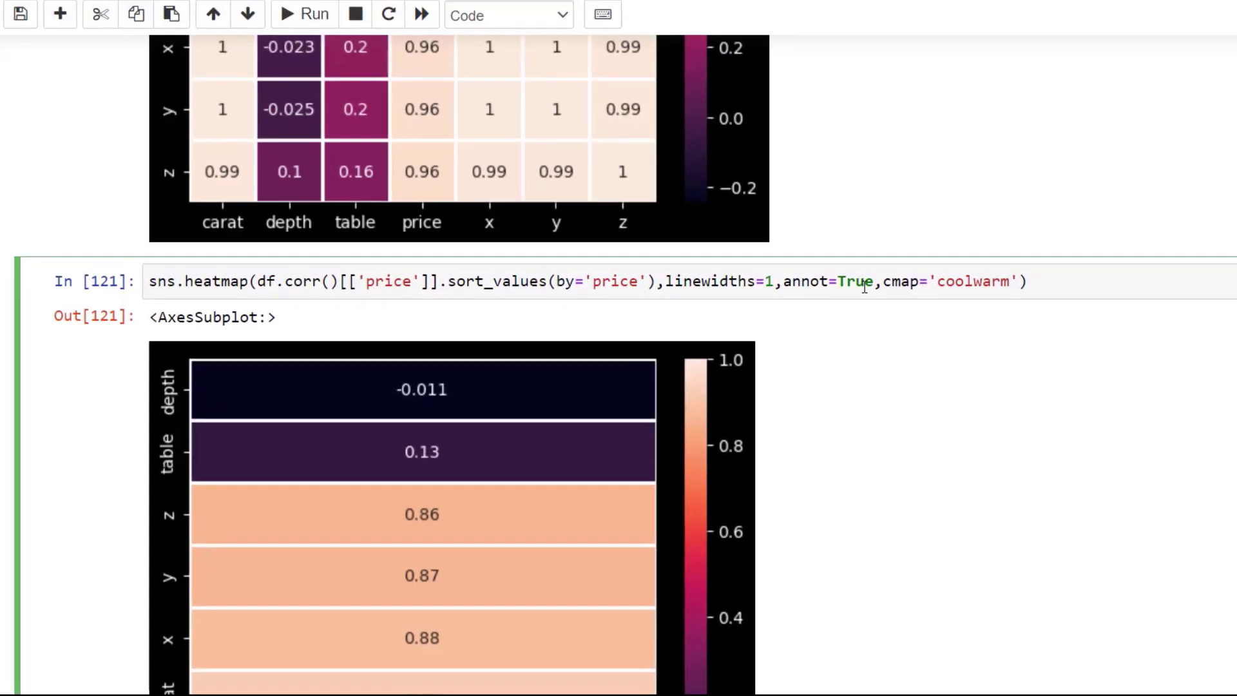
Review the coolwarm price heatmap output and highlight the sort_values call in its code.
scroll(937, 283, down, 2)
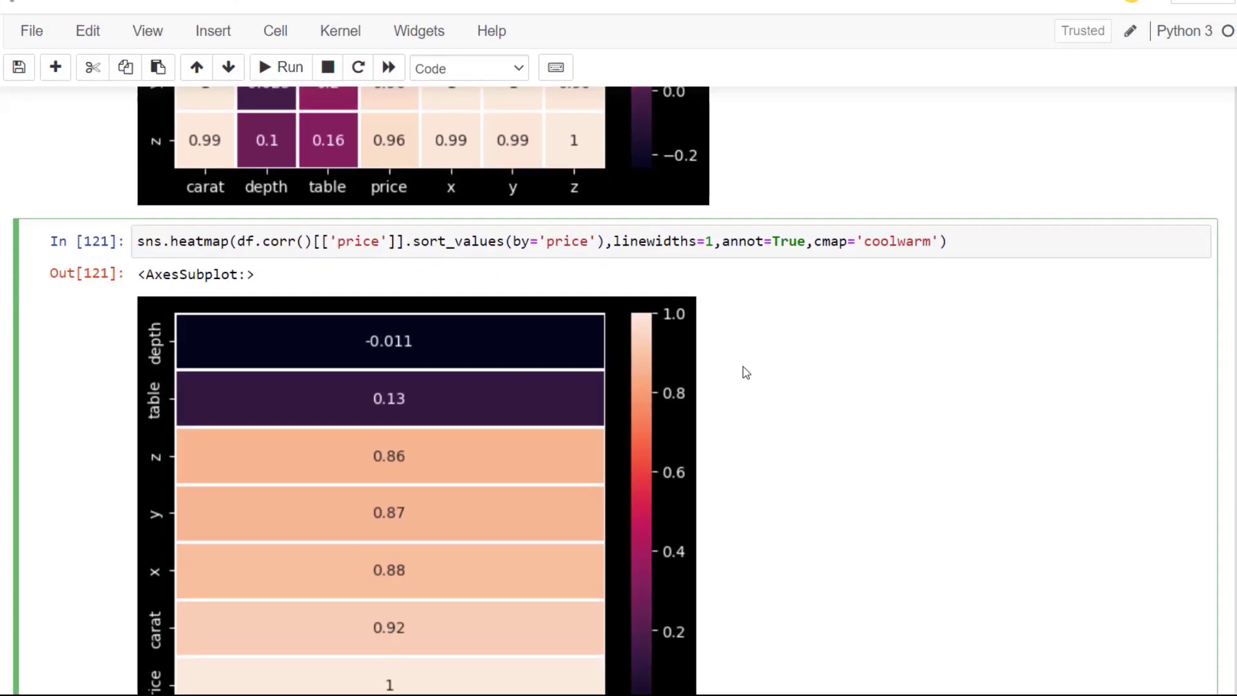
scroll(746, 372, down, 1)
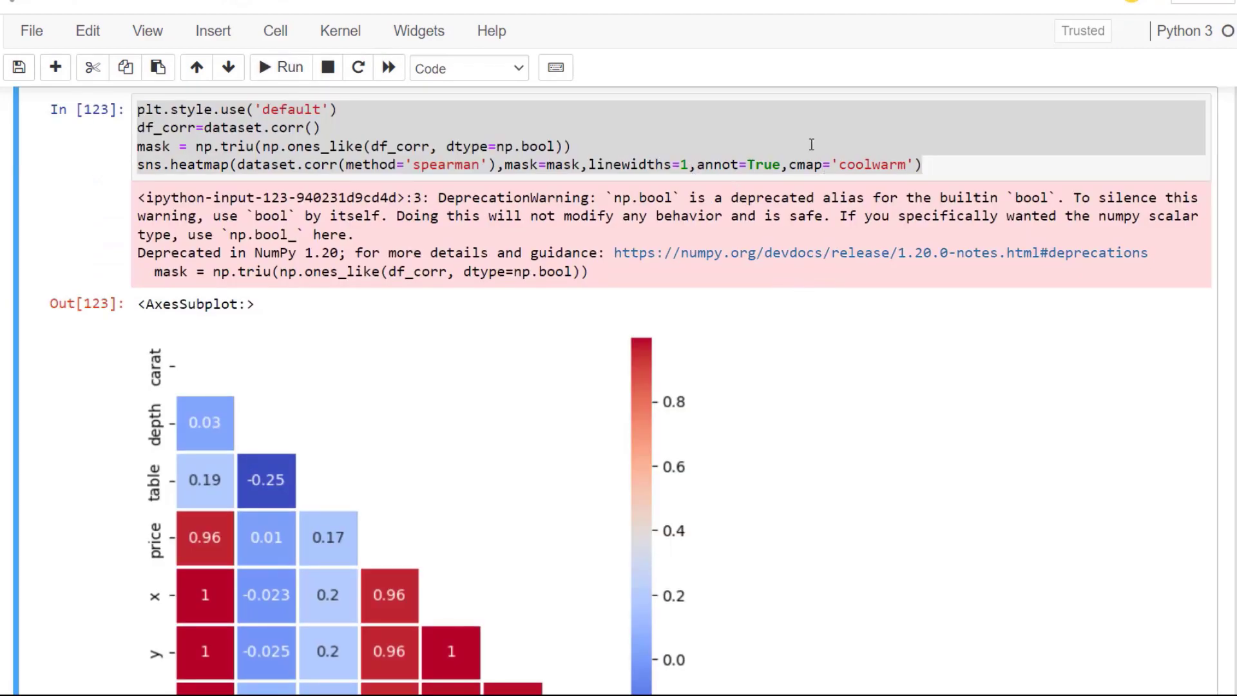
scroll(812, 145, up, 8)
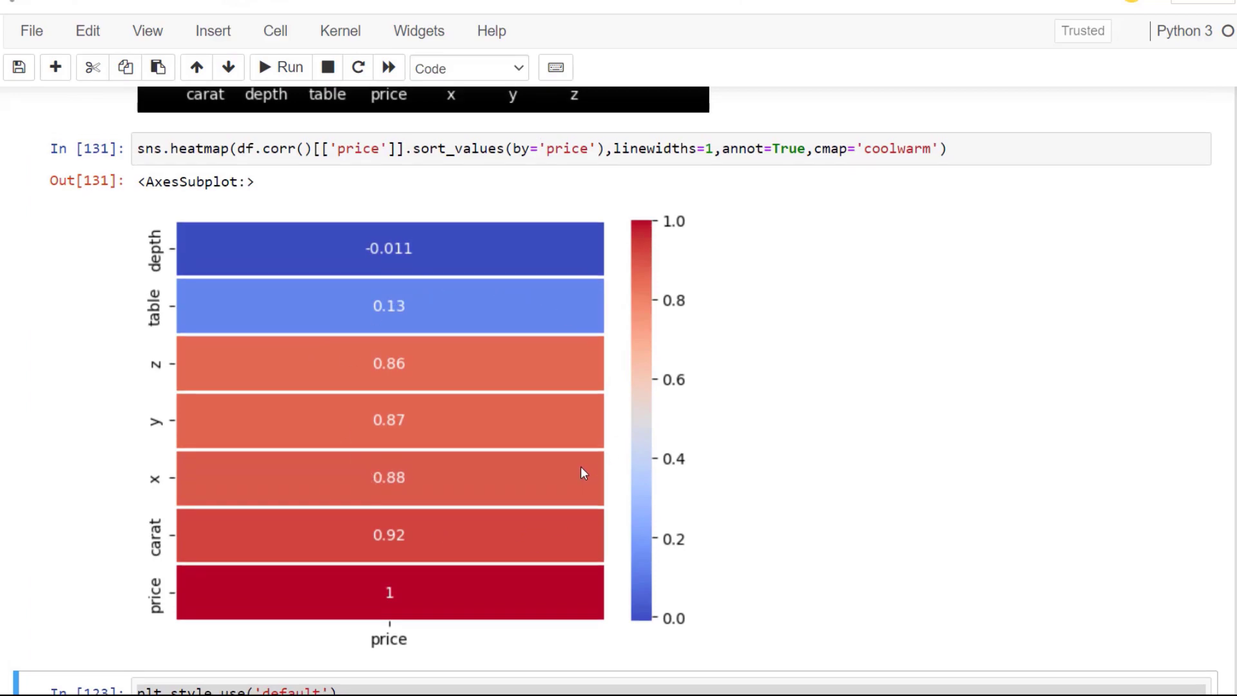
scroll(580, 470, up, 1)
scroll(570, 481, down, 1)
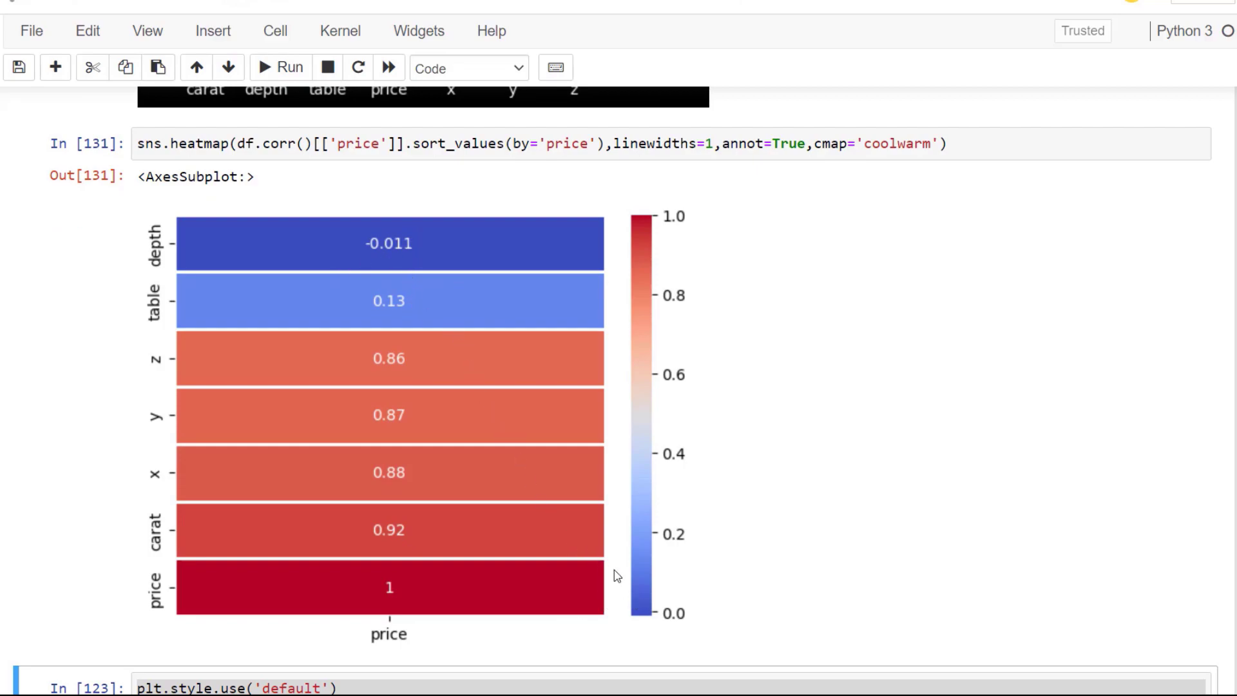
scroll(683, 216, up, 1)
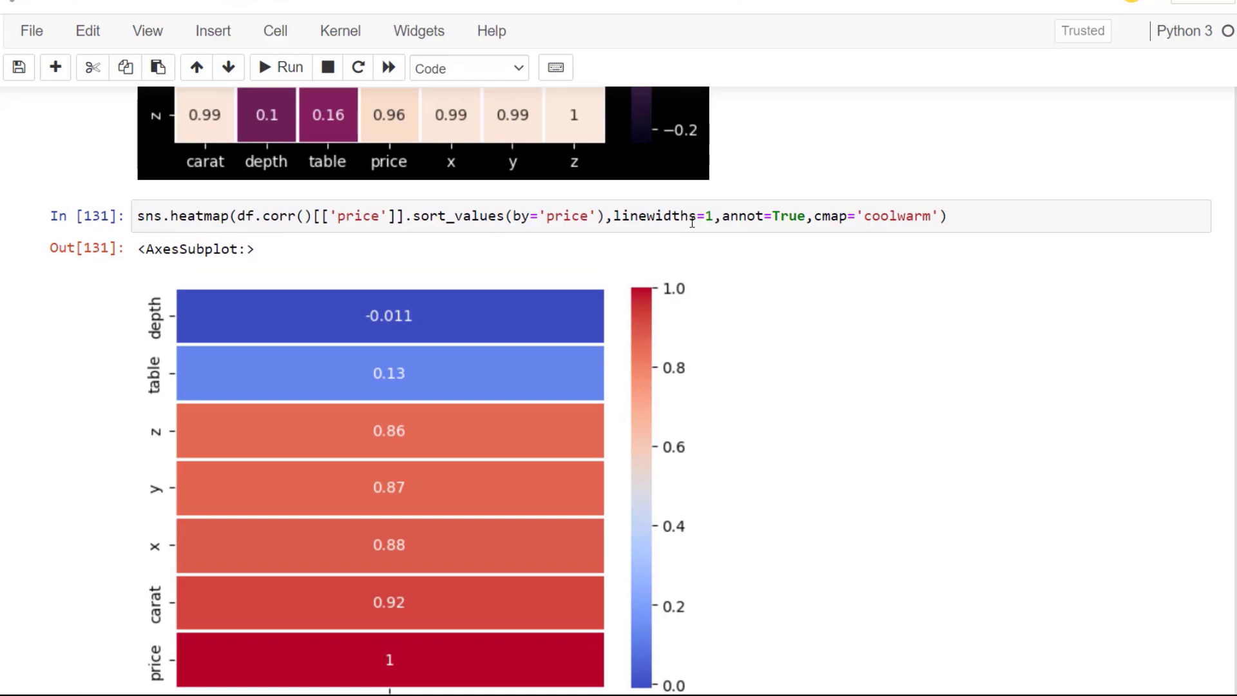
scroll(544, 572, down, 1)
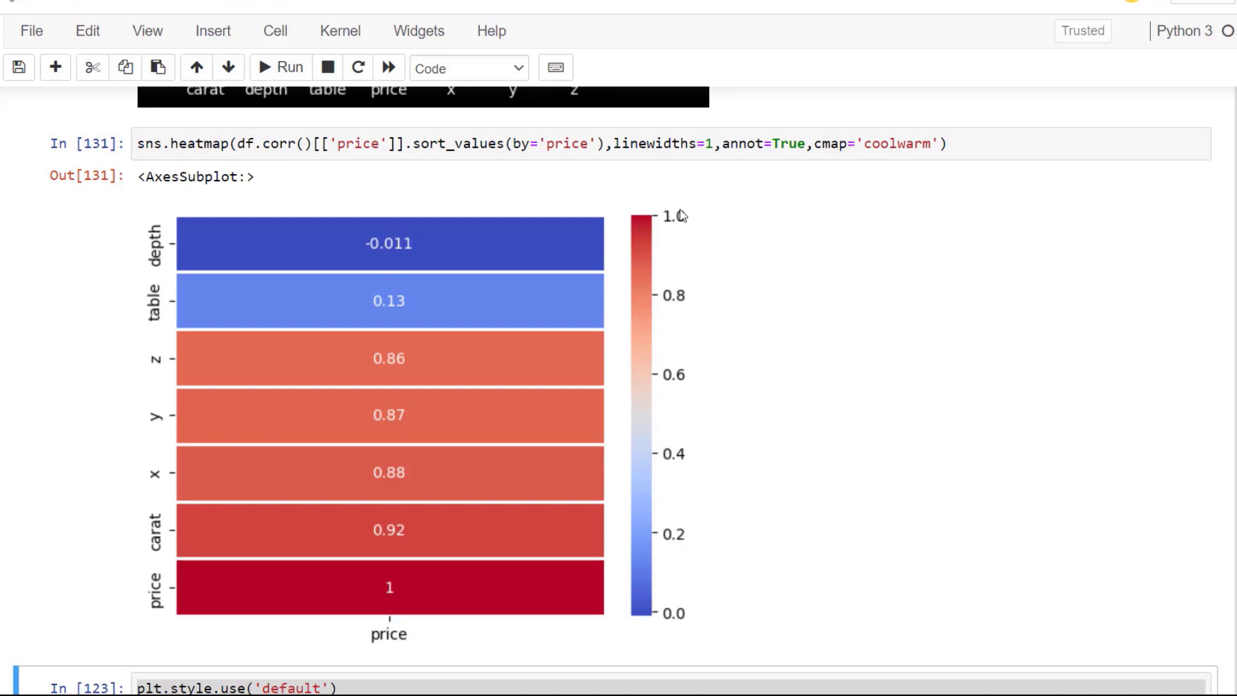
scroll(704, 389, up, 2)
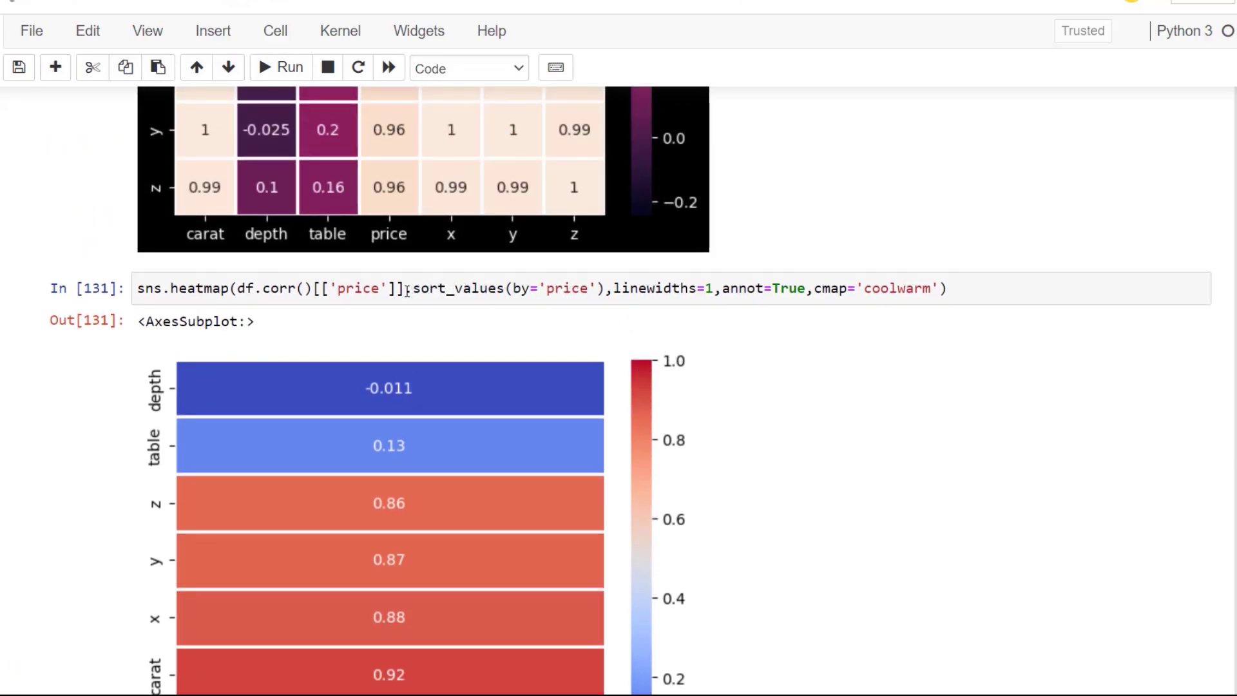
drag(405, 290, 601, 286)
Add ascending=False to sort_values(by='price') so the heatmap runs from price 1 down to depth.
click(600, 286)
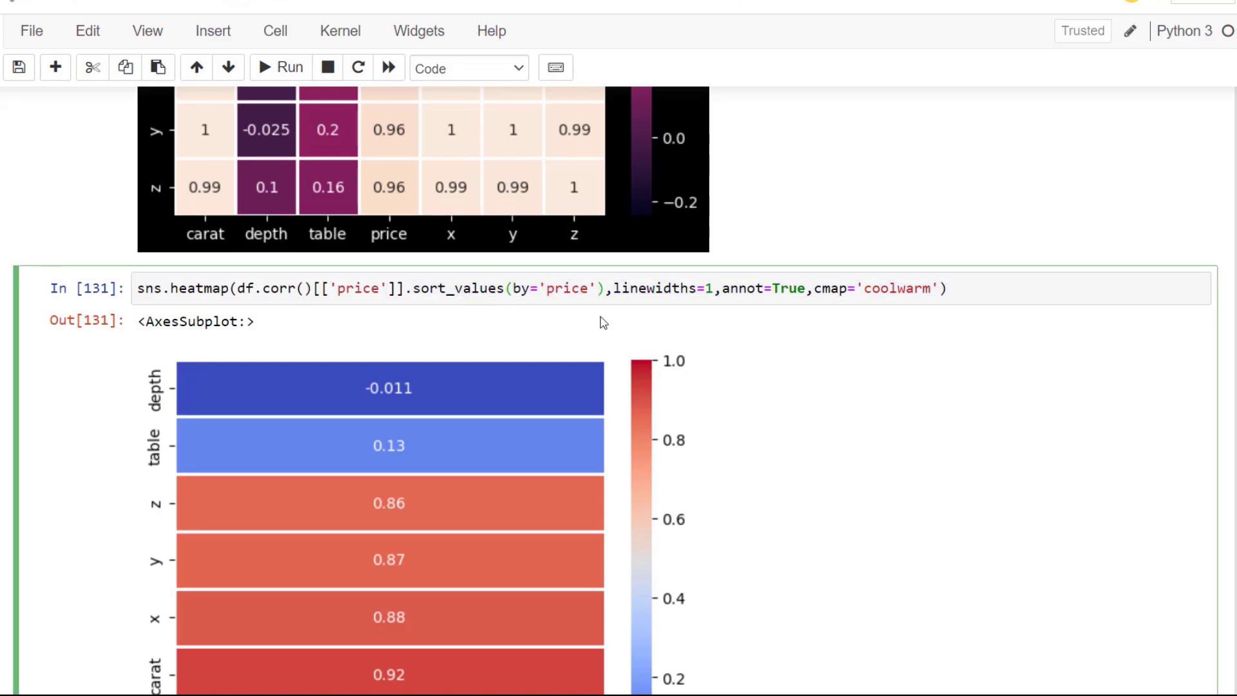
text(,ascend)
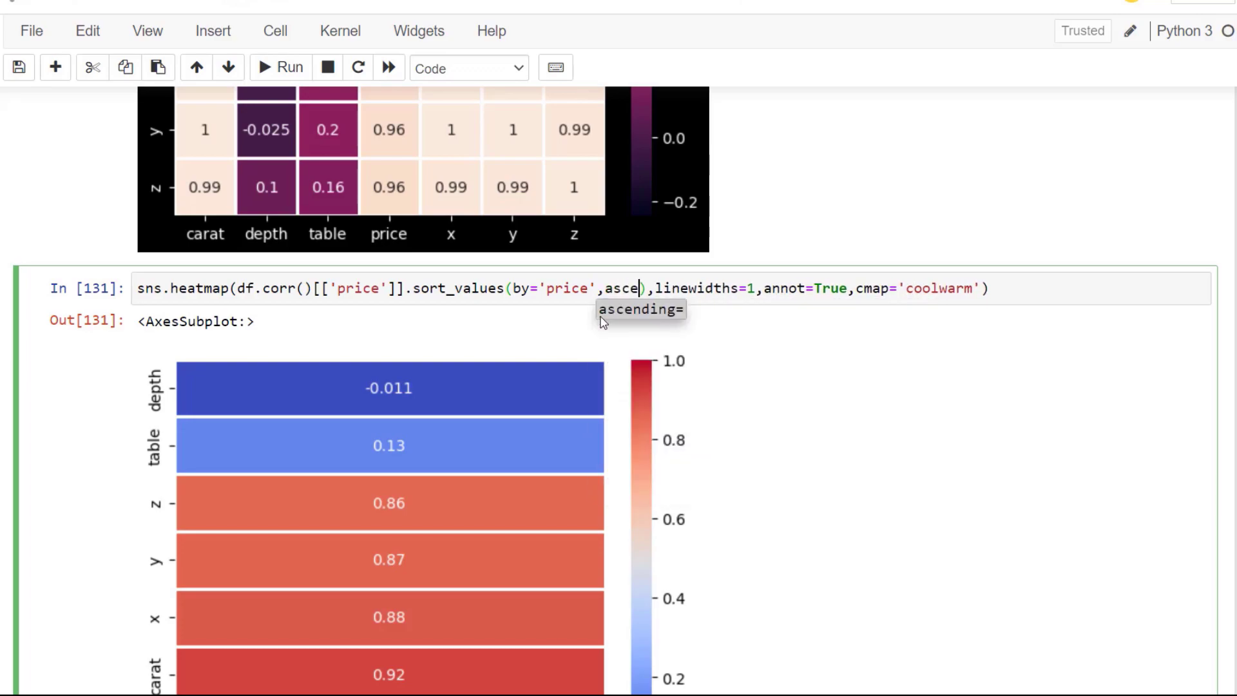
text(ing=F)
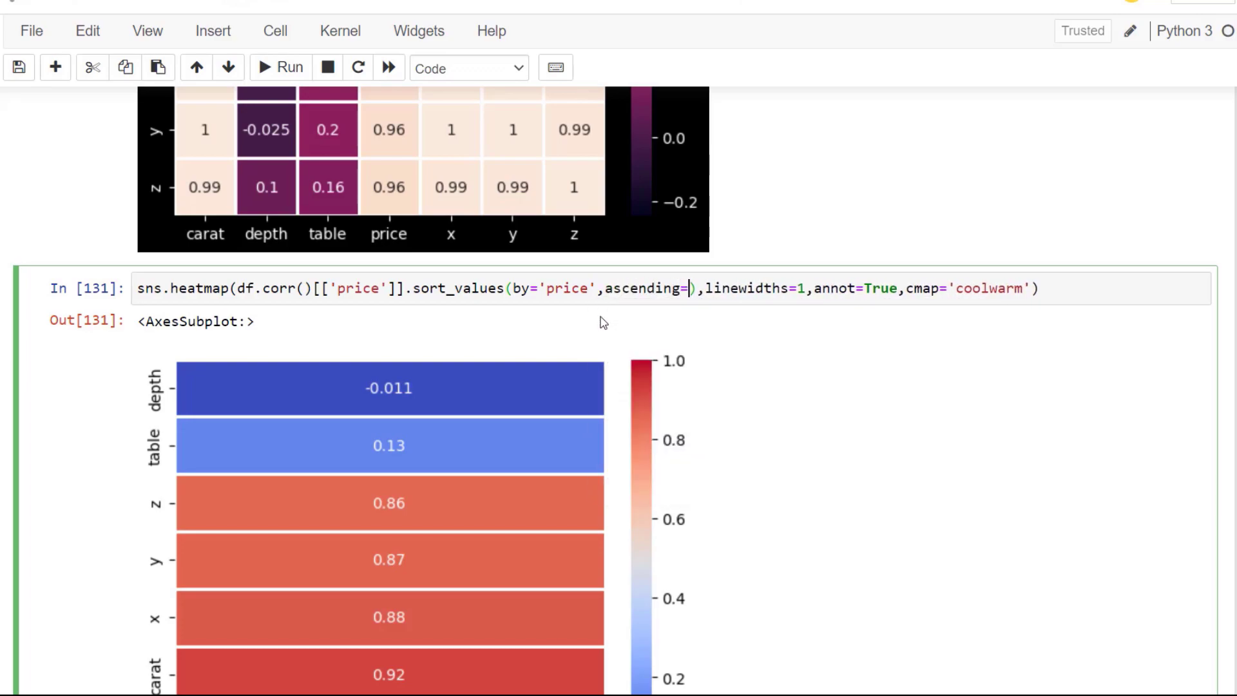
text(alse)
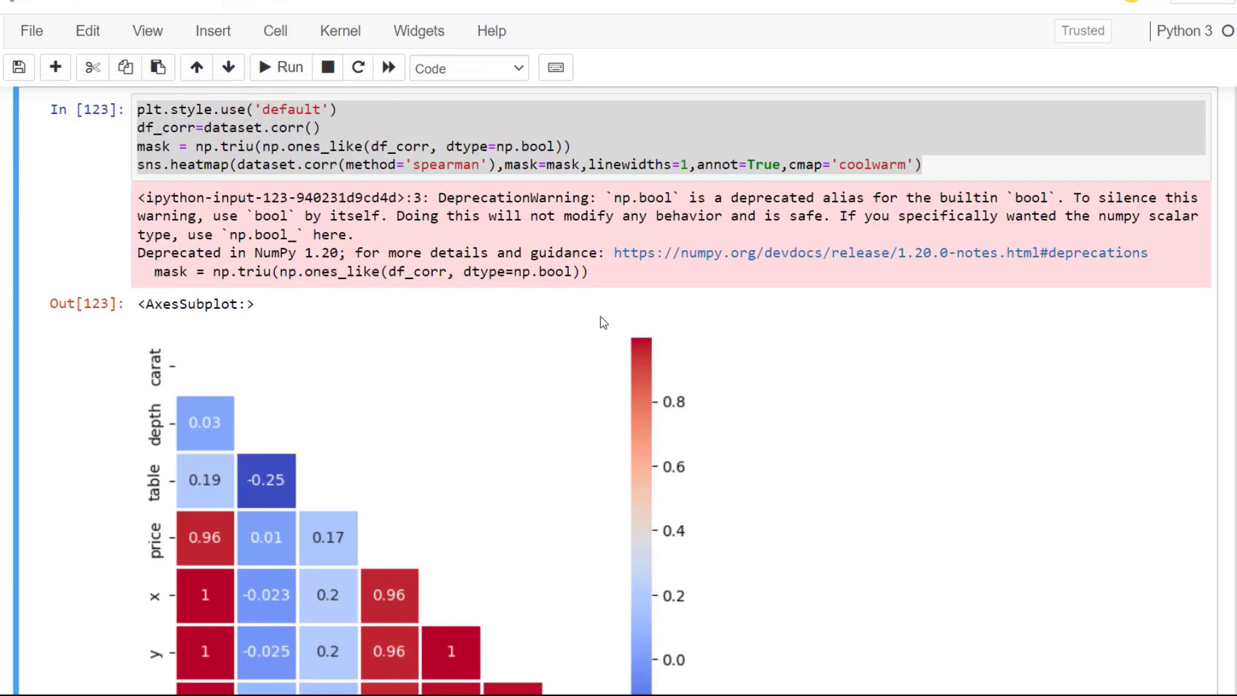
scroll(604, 322, up, 8)
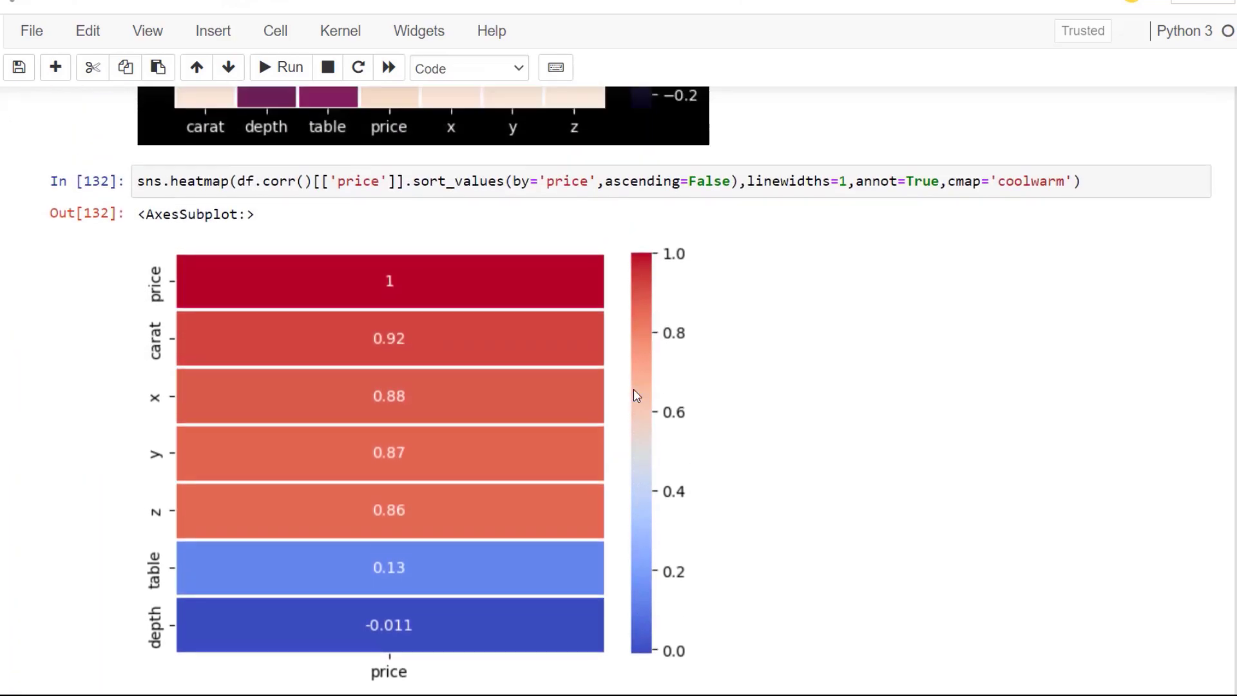
scroll(442, 348, up, 1)
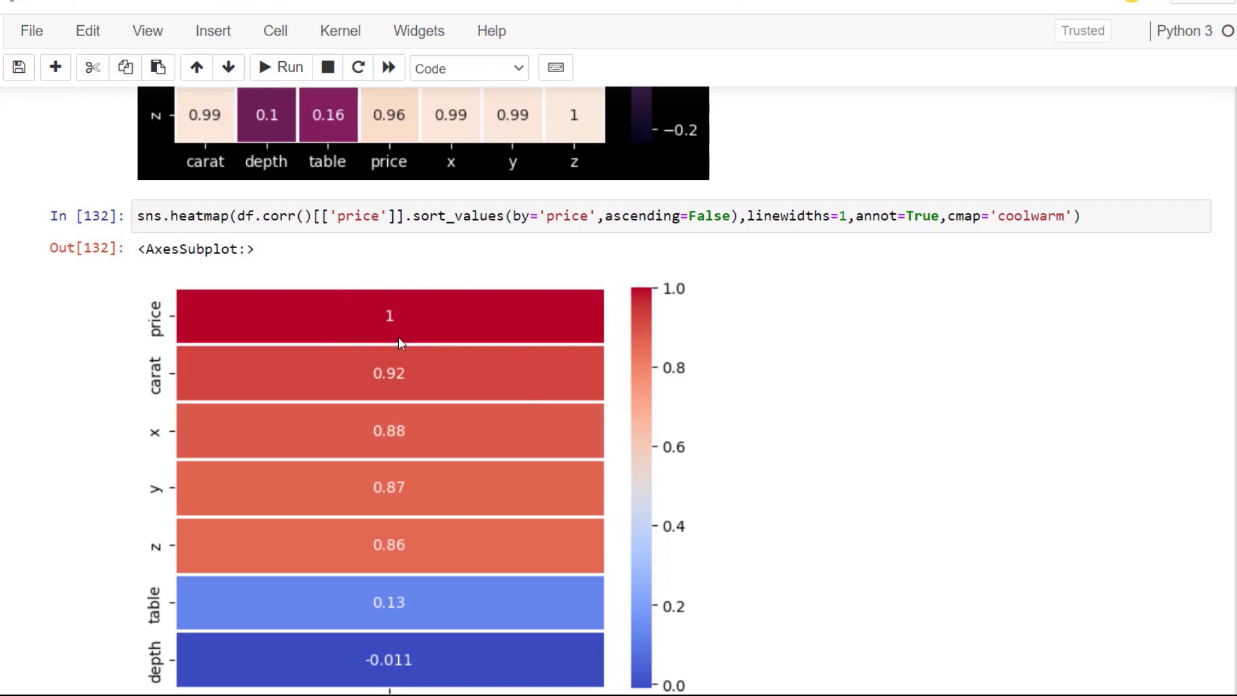
scroll(455, 497, down, 2)
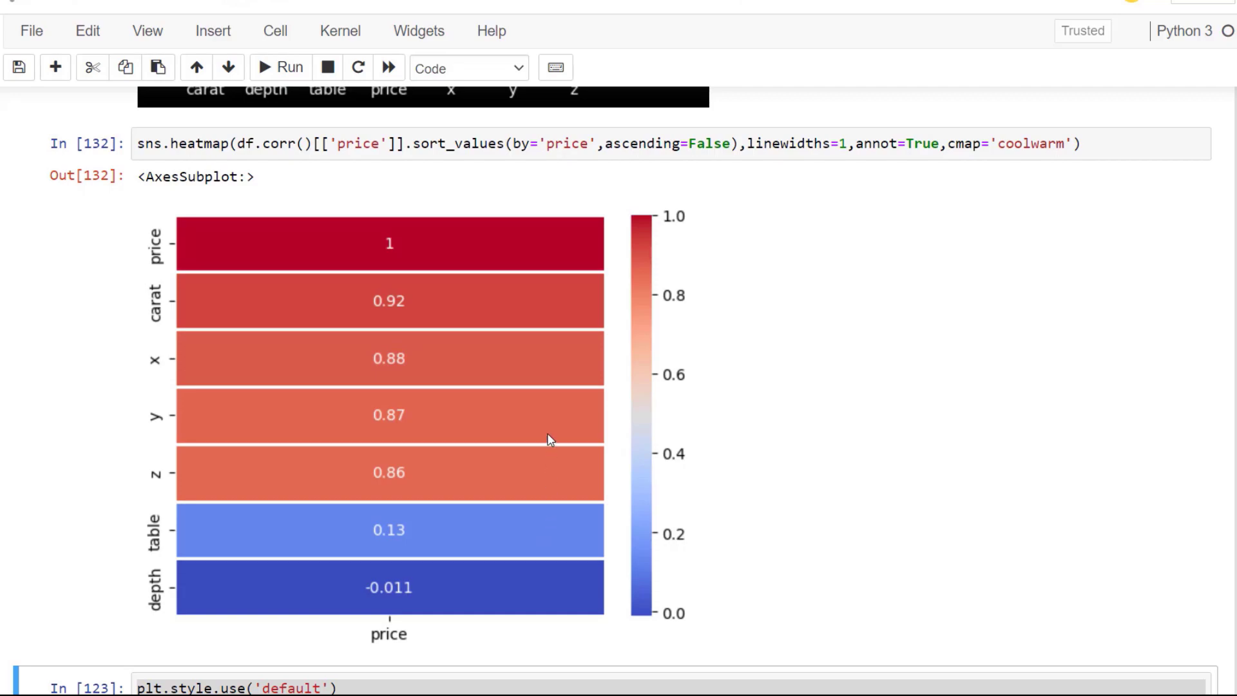
scroll(548, 436, down, 2)
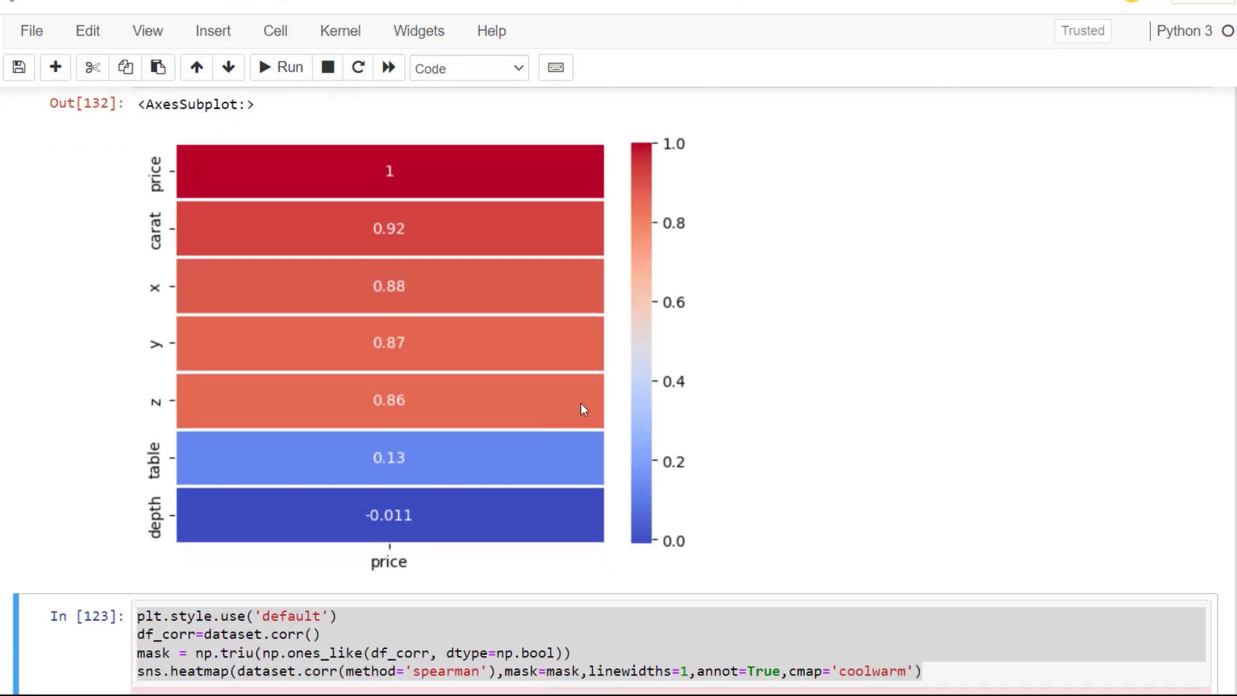
scroll(593, 410, down, 4)
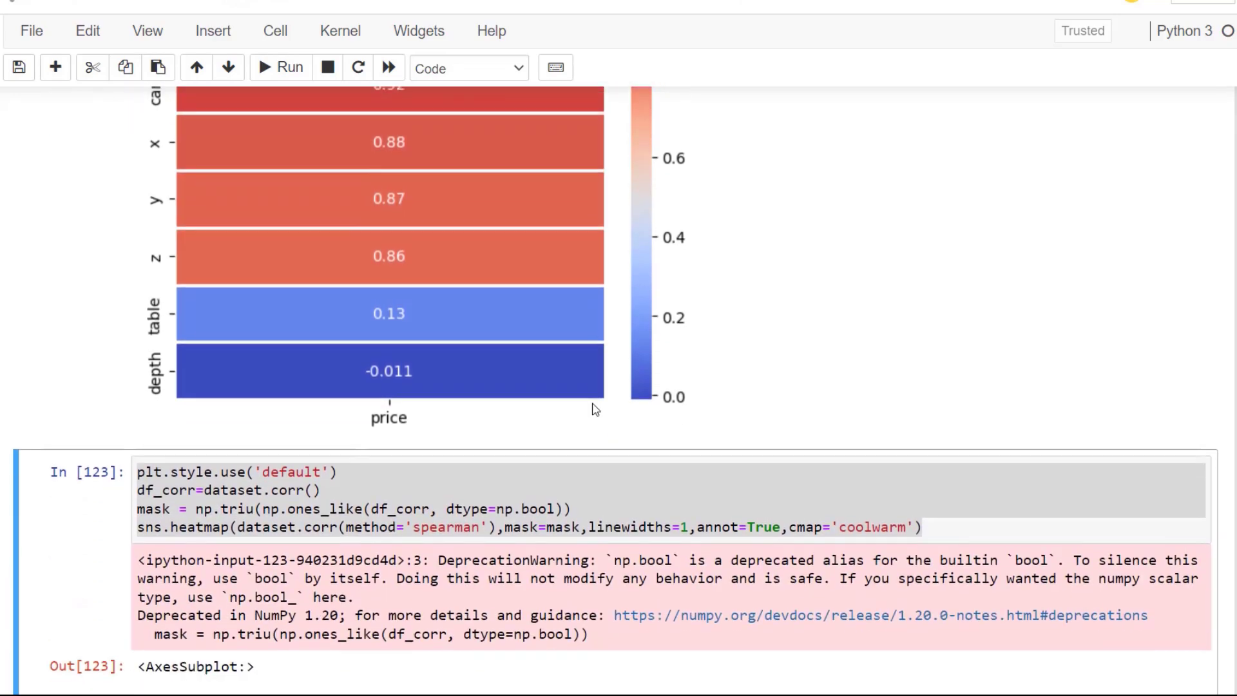
scroll(593, 410, up, 2)
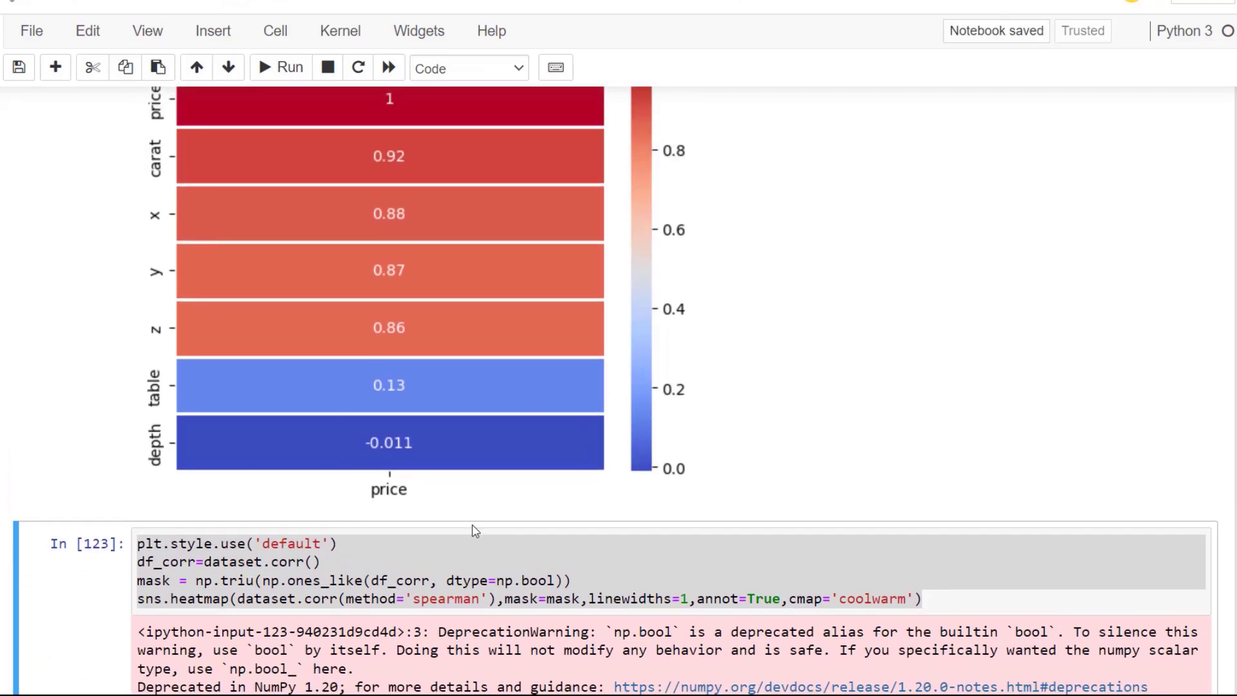
scroll(505, 413, down, 4)
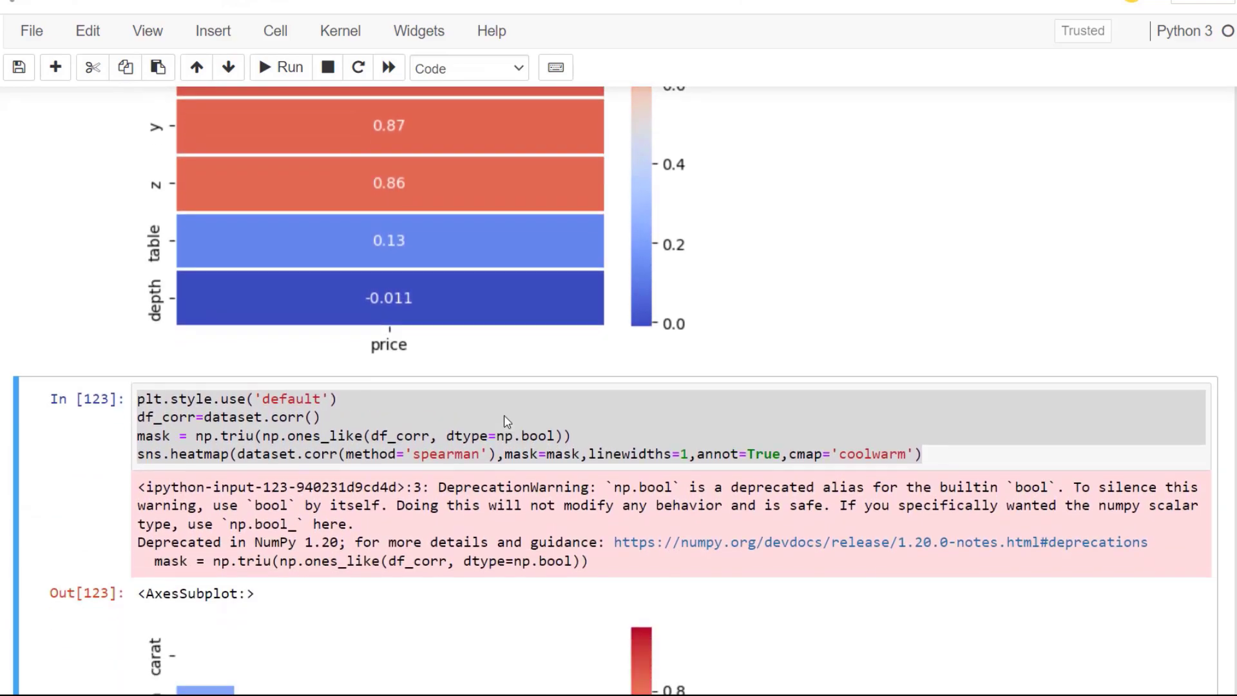
click(505, 416)
scroll(594, 415, down, 2)
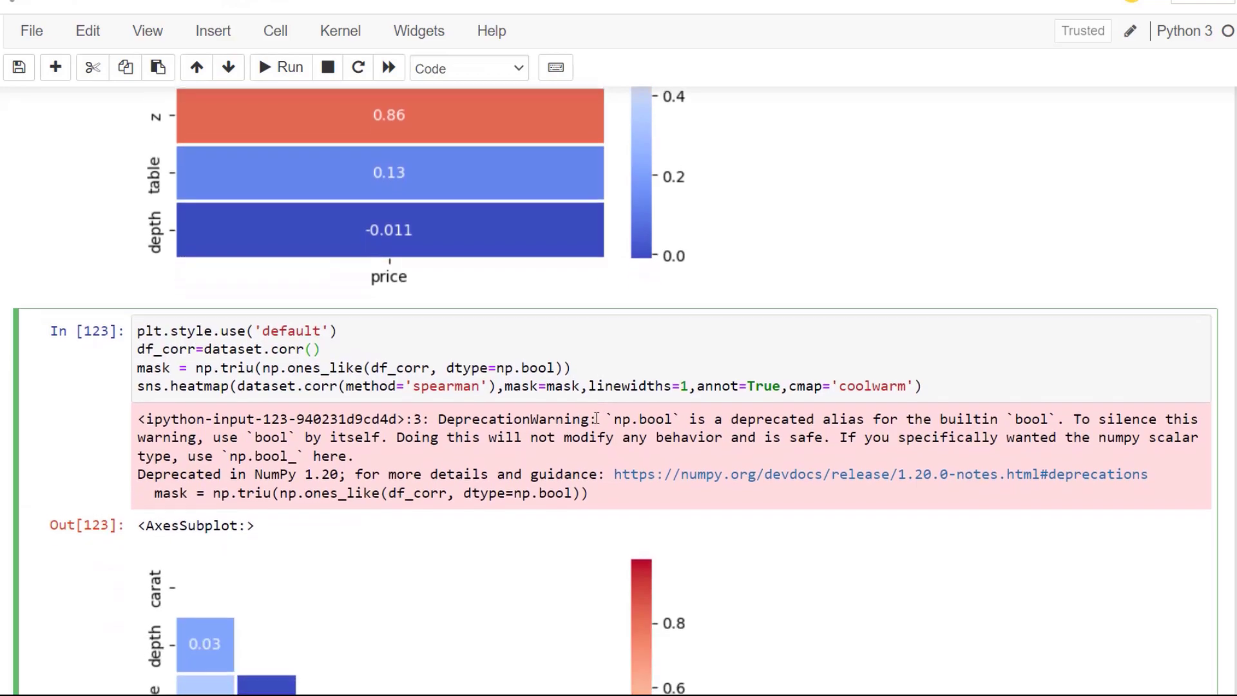
scroll(589, 406, up, 15)
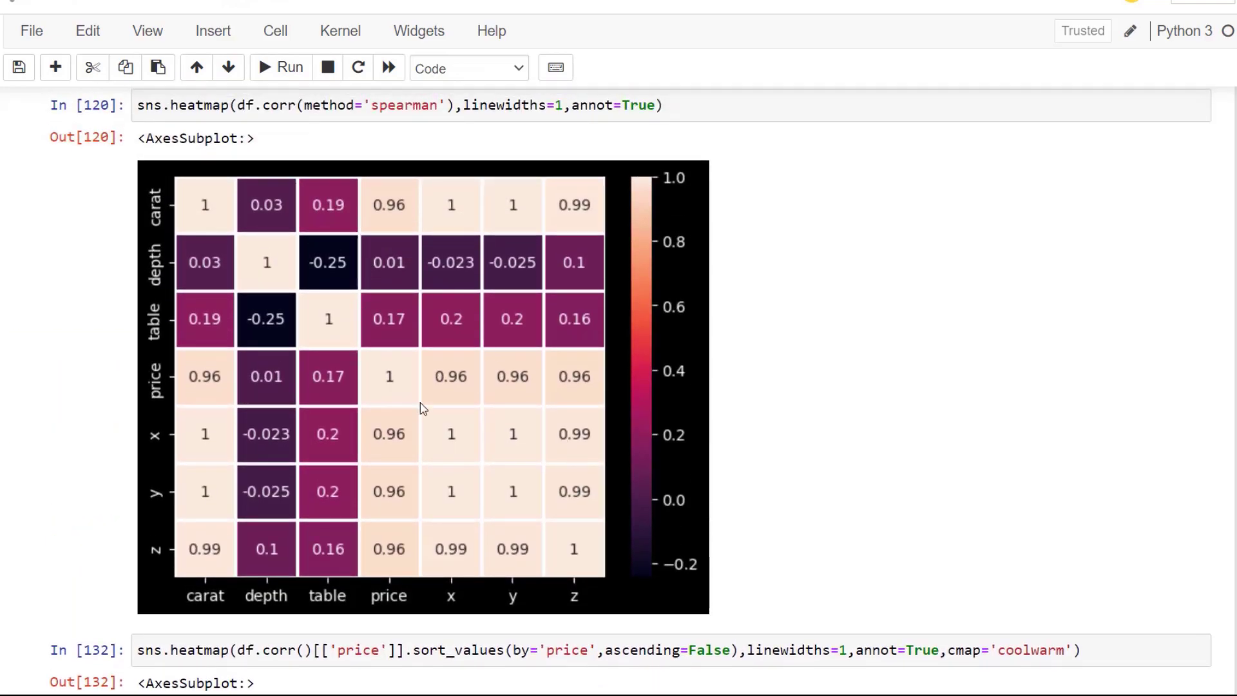
scroll(425, 404, down, 11)
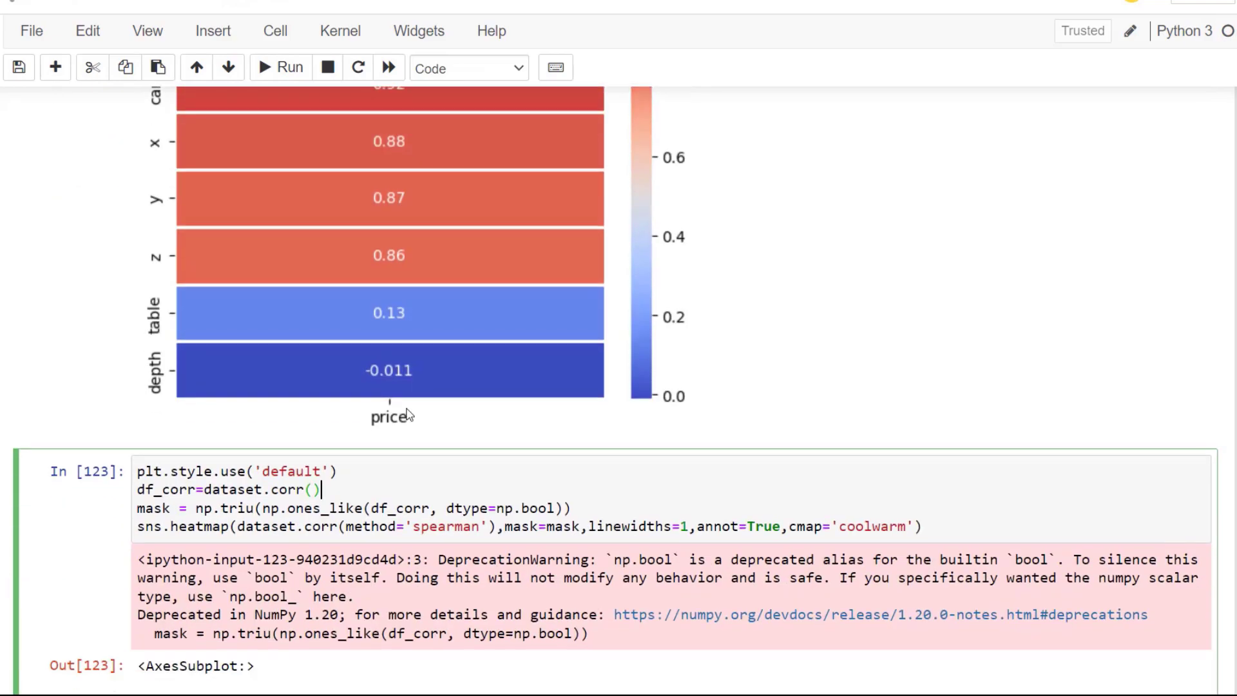
scroll(387, 412, down, 2)
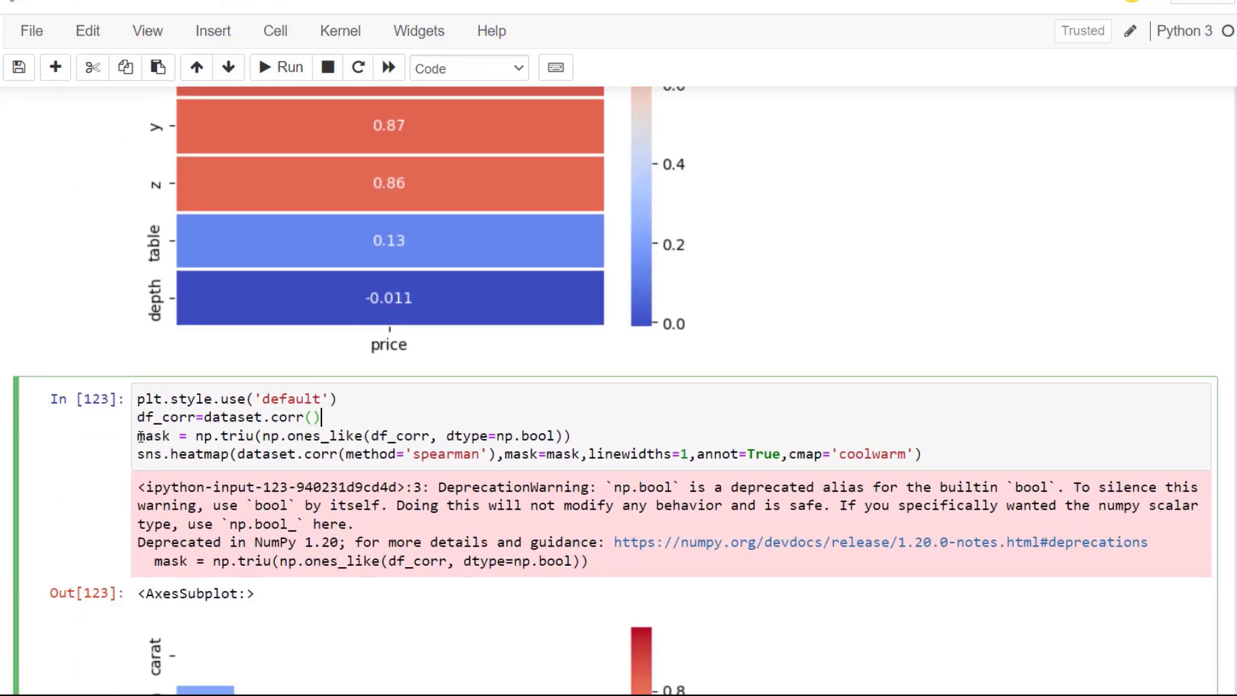
drag(140, 437, 571, 437)
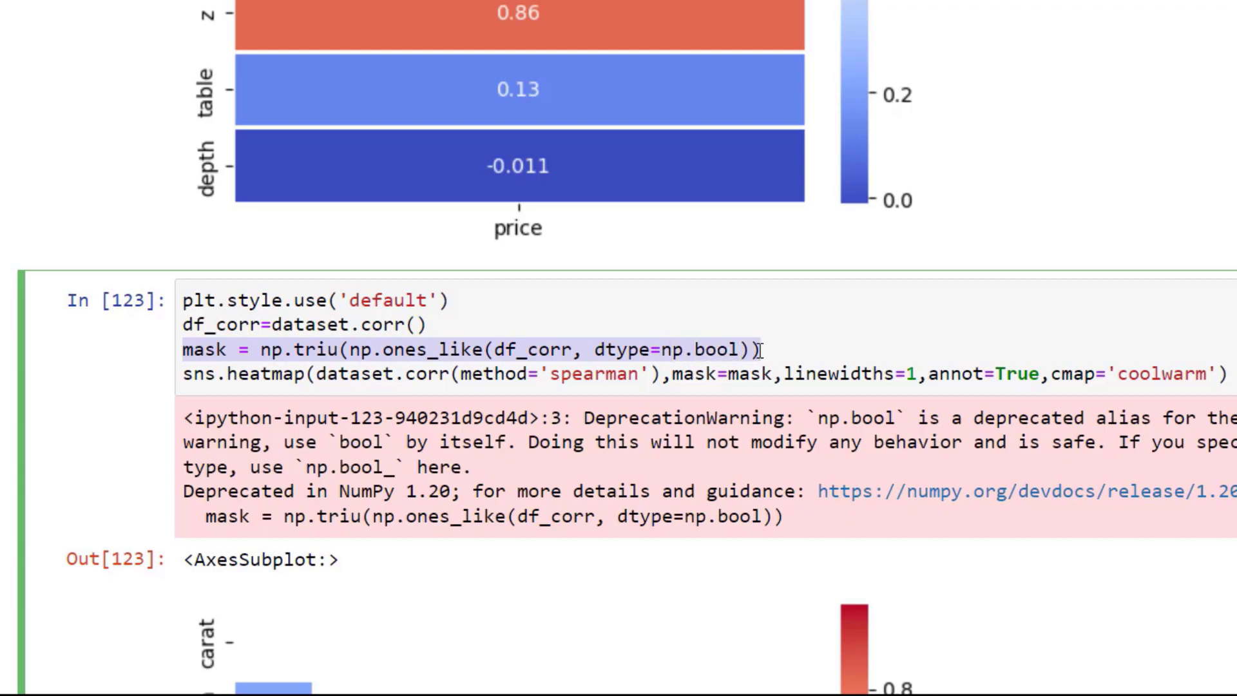
click(780, 343)
scroll(781, 334, down, 2)
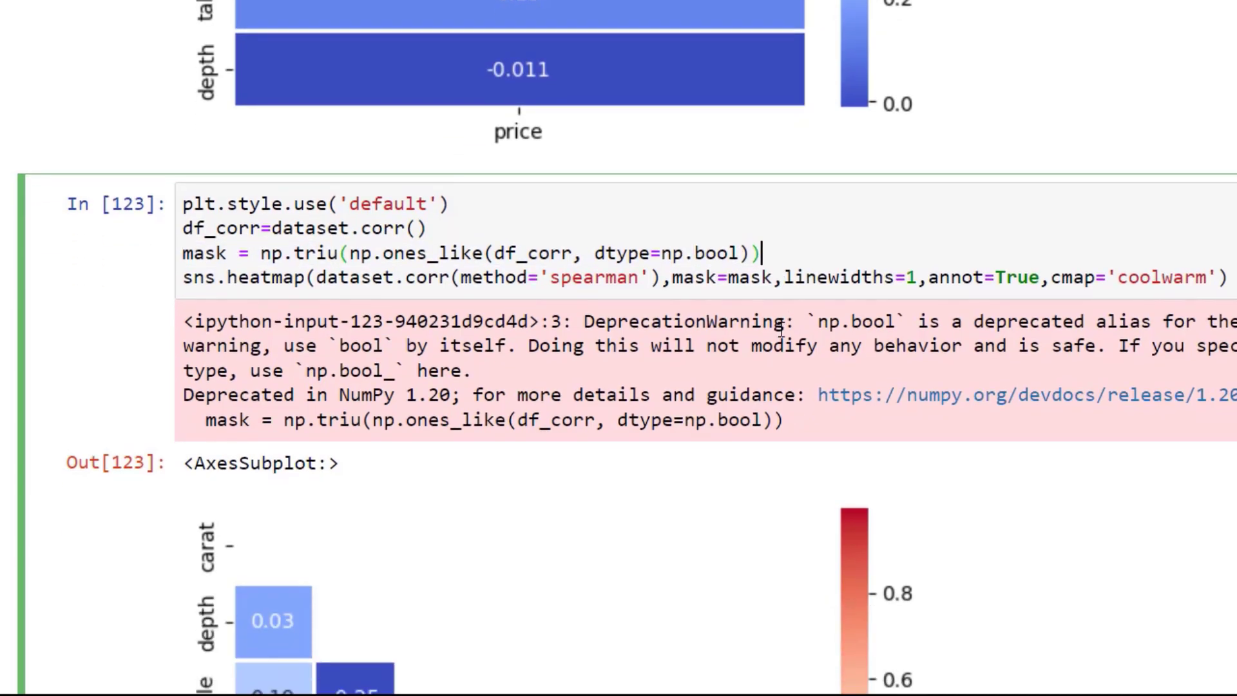
scroll(447, 552, down, 5)
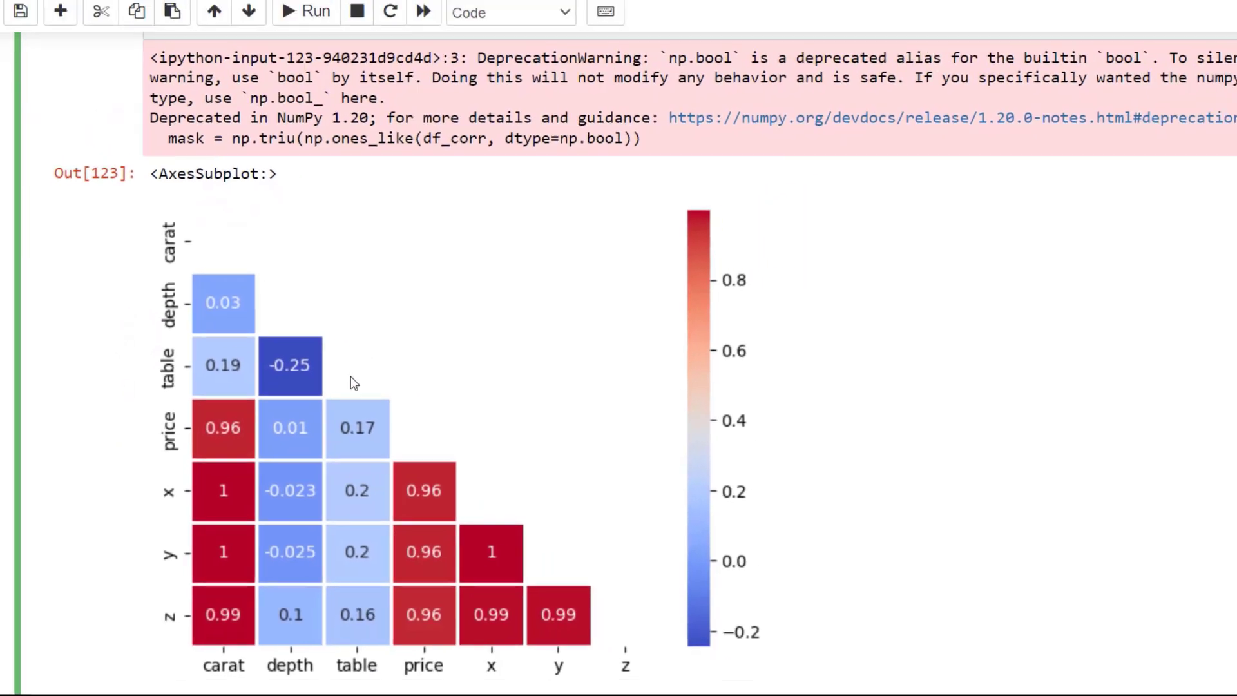
scroll(354, 383, down, 1)
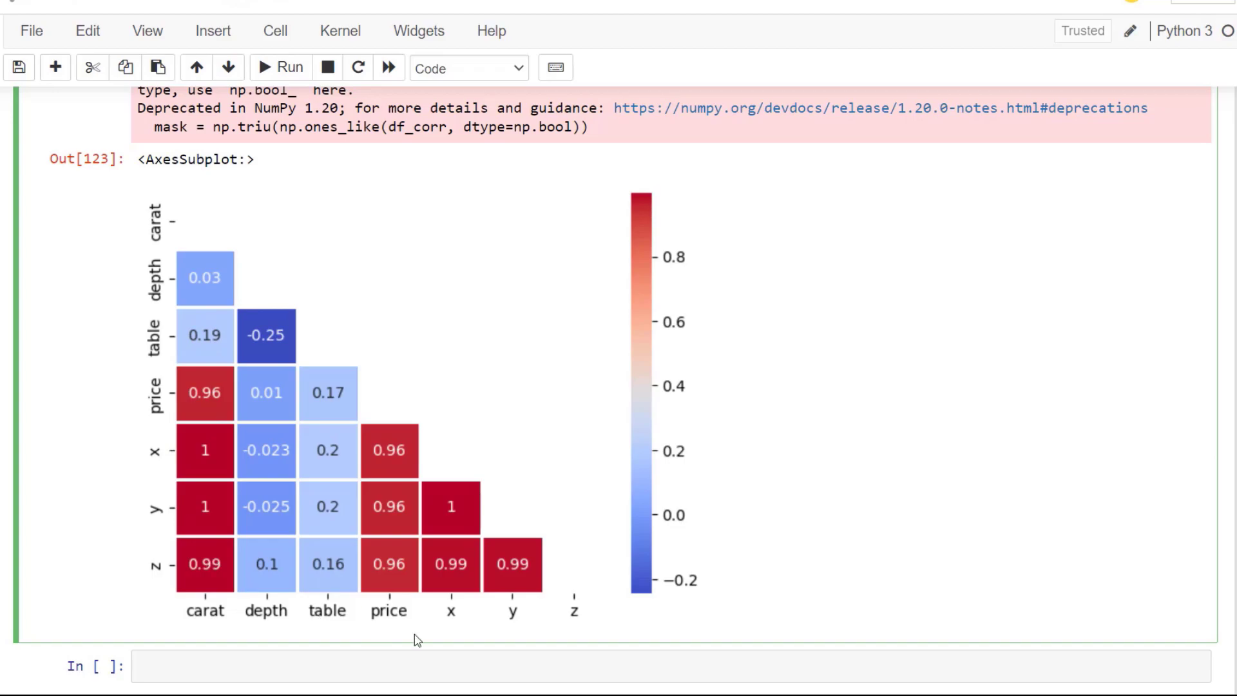
scroll(478, 497, up, 2)
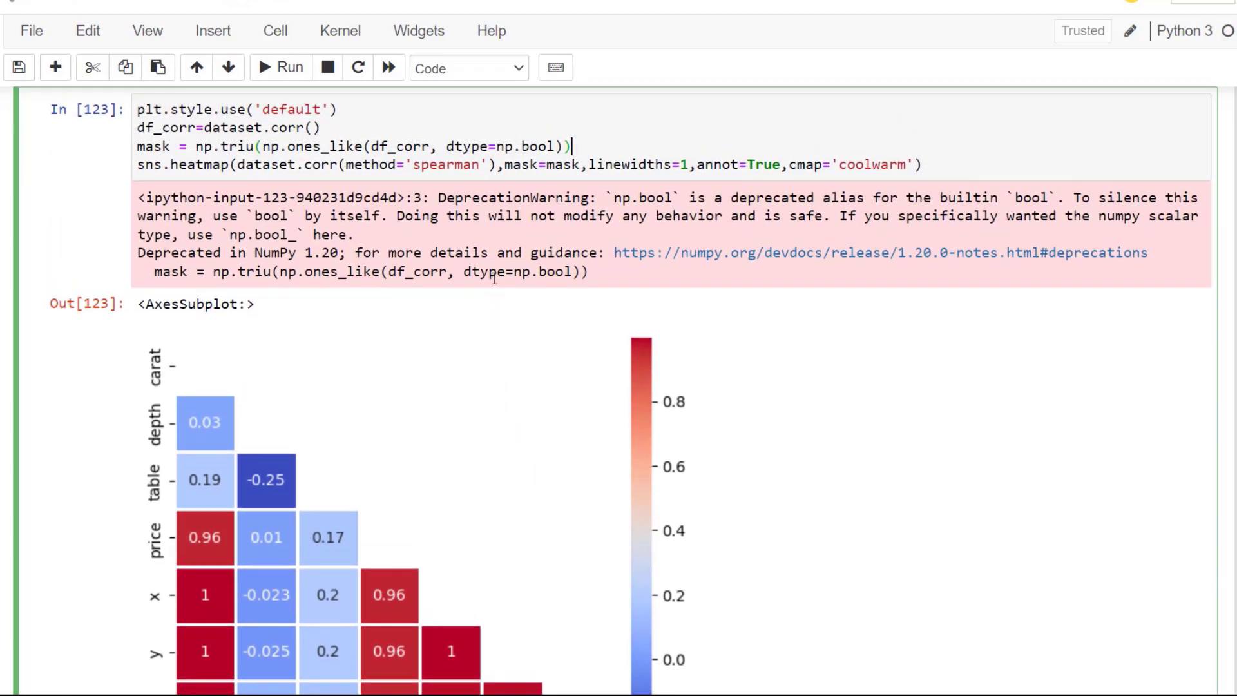
scroll(517, 248, up, 2)
scroll(516, 248, down, 2)
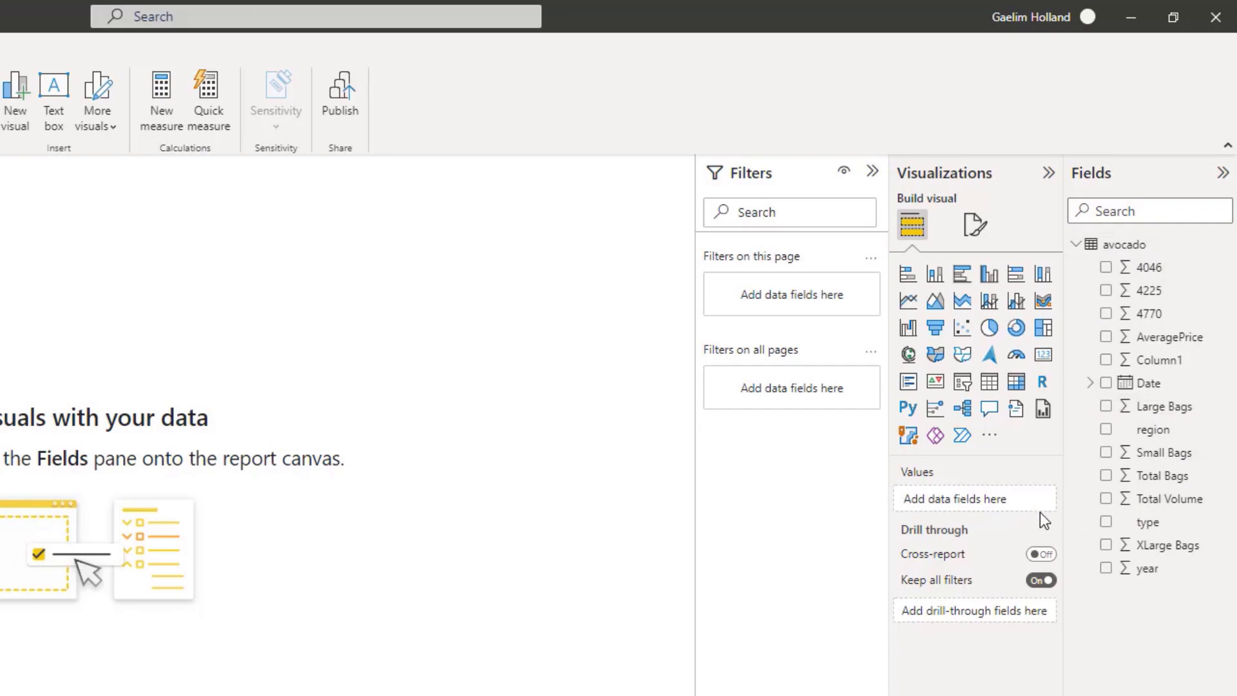
Add a Python visual with the year, XLarge Bags, type, Total Volume and Total Bags fields.
click(908, 413)
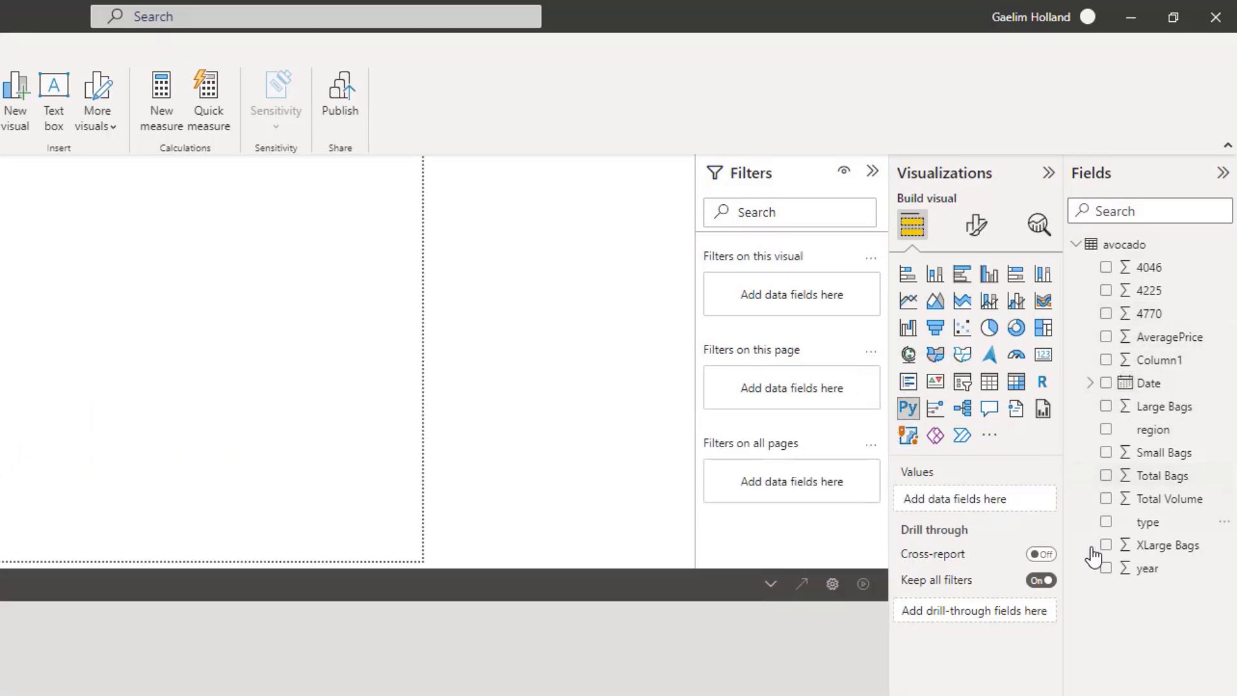
click(1105, 568)
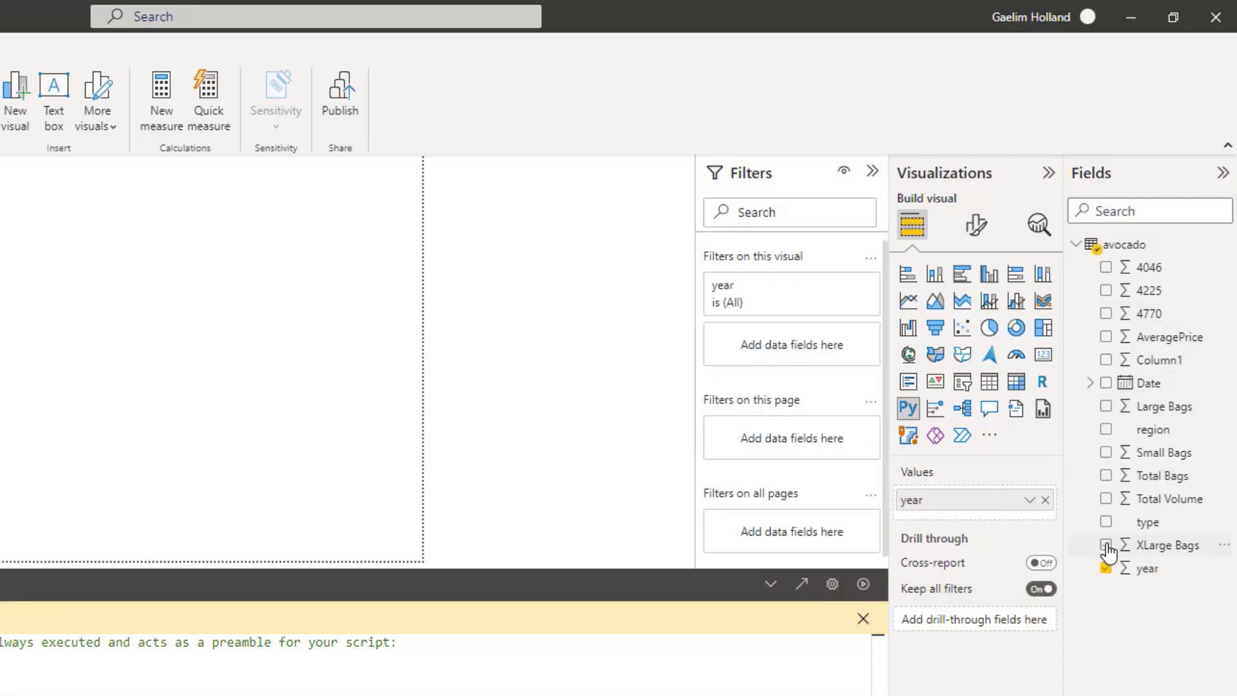
click(1105, 545)
click(1105, 521)
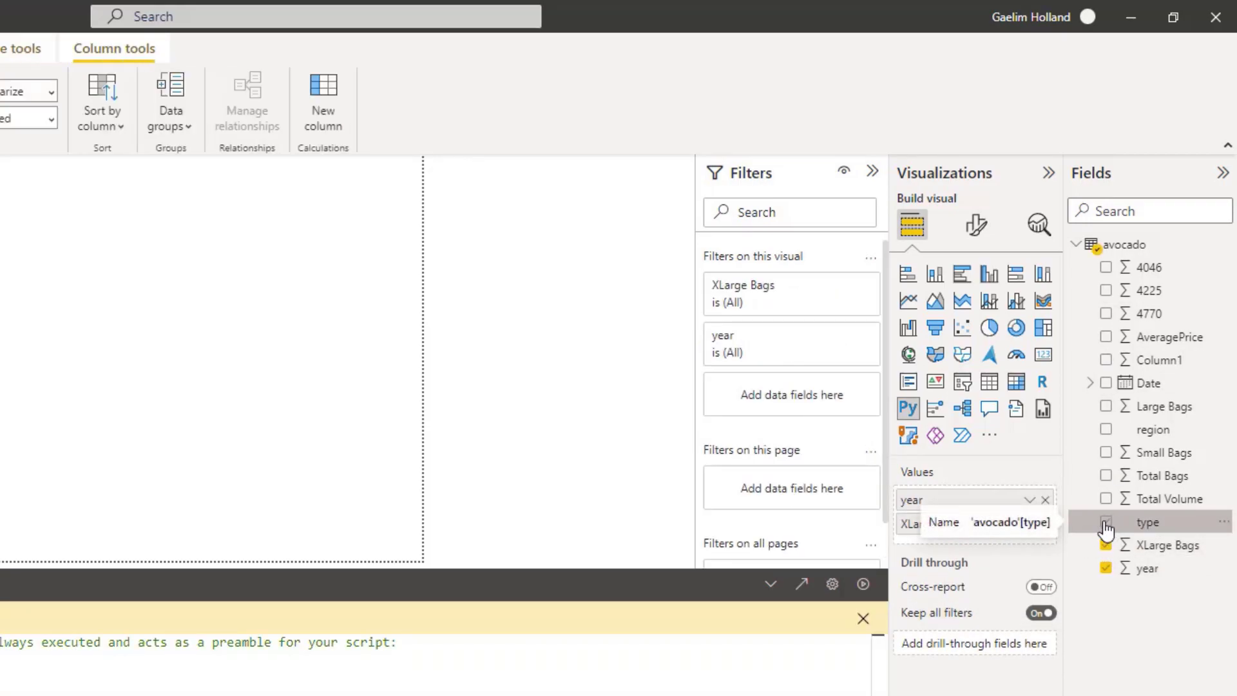
click(1105, 498)
click(1105, 475)
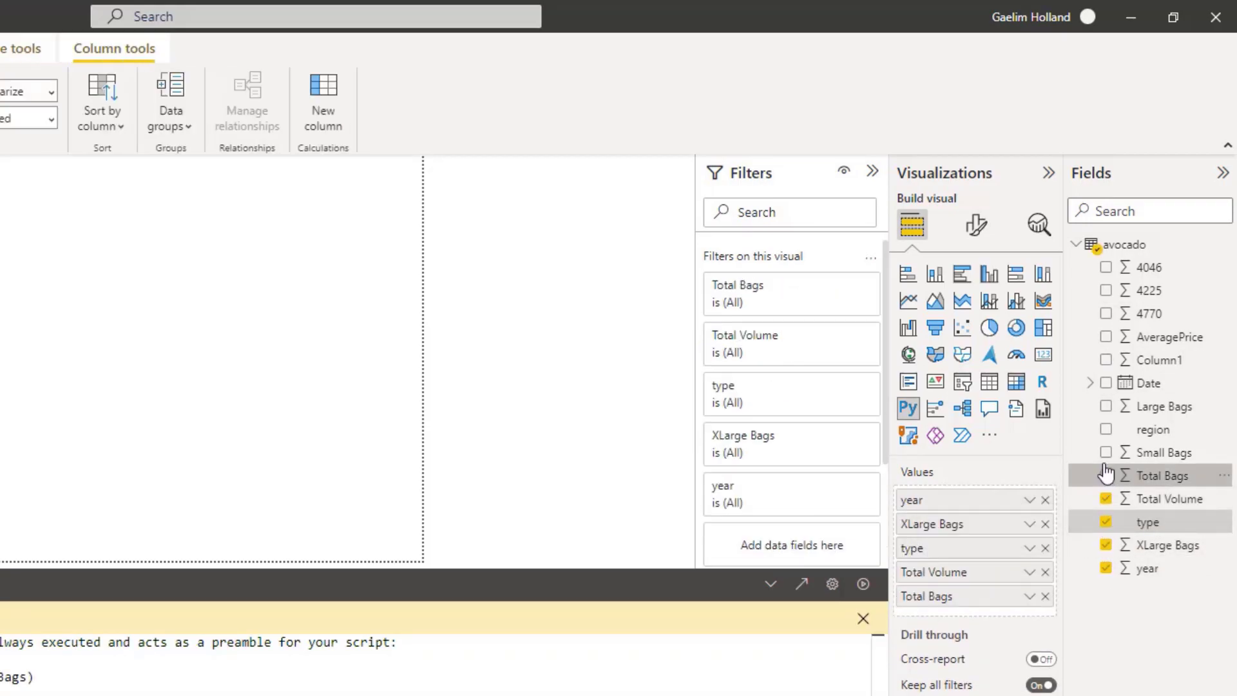
Also add Small Bags, Large Bags, 4225, 4046, 4770 and AveragePrice to the visual's values.
click(1106, 453)
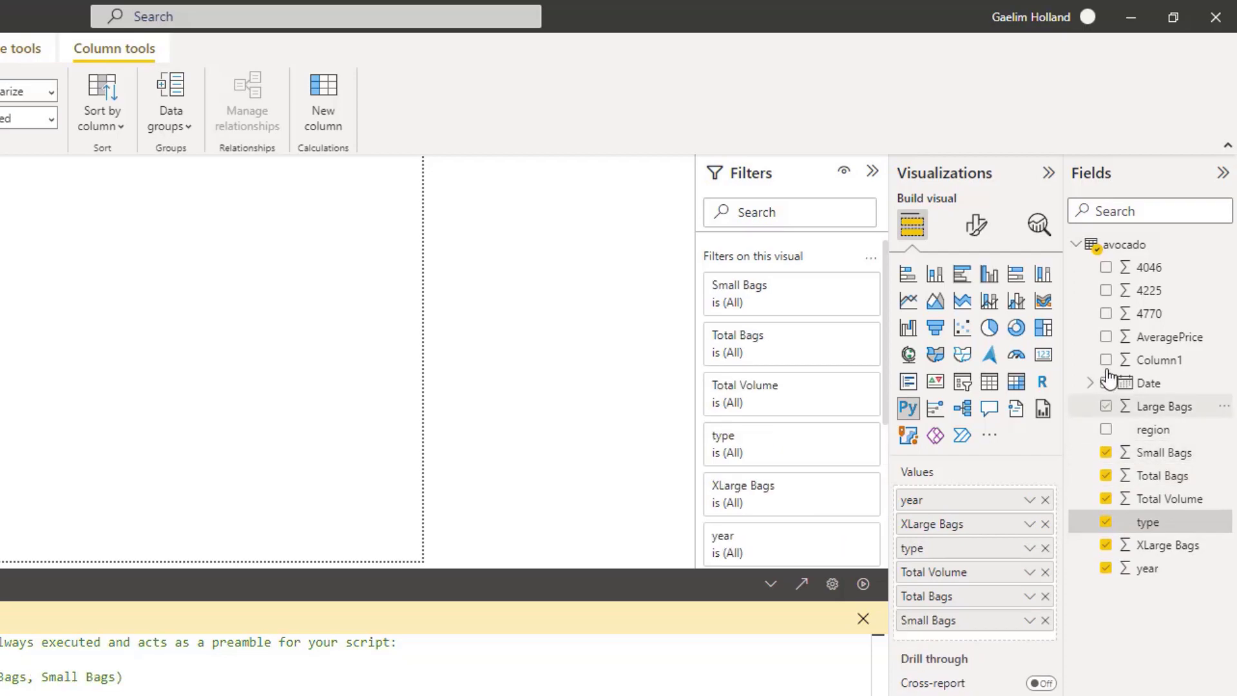
click(1105, 407)
click(1106, 290)
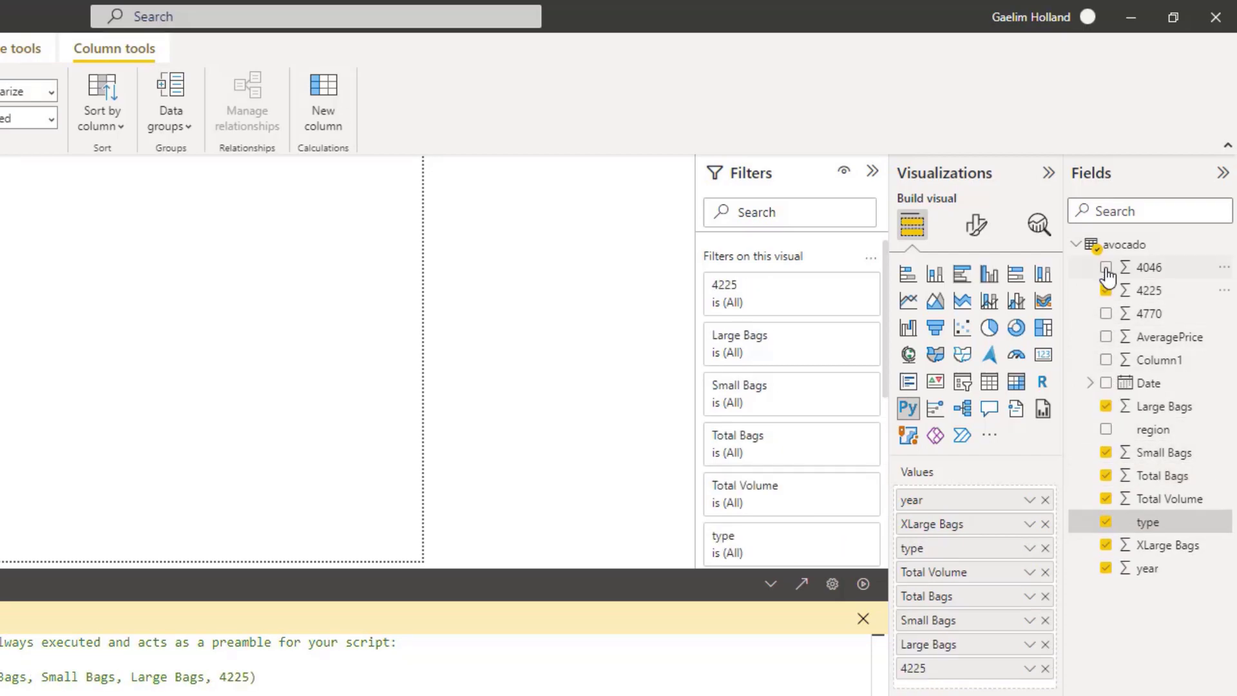
click(1105, 267)
click(1106, 313)
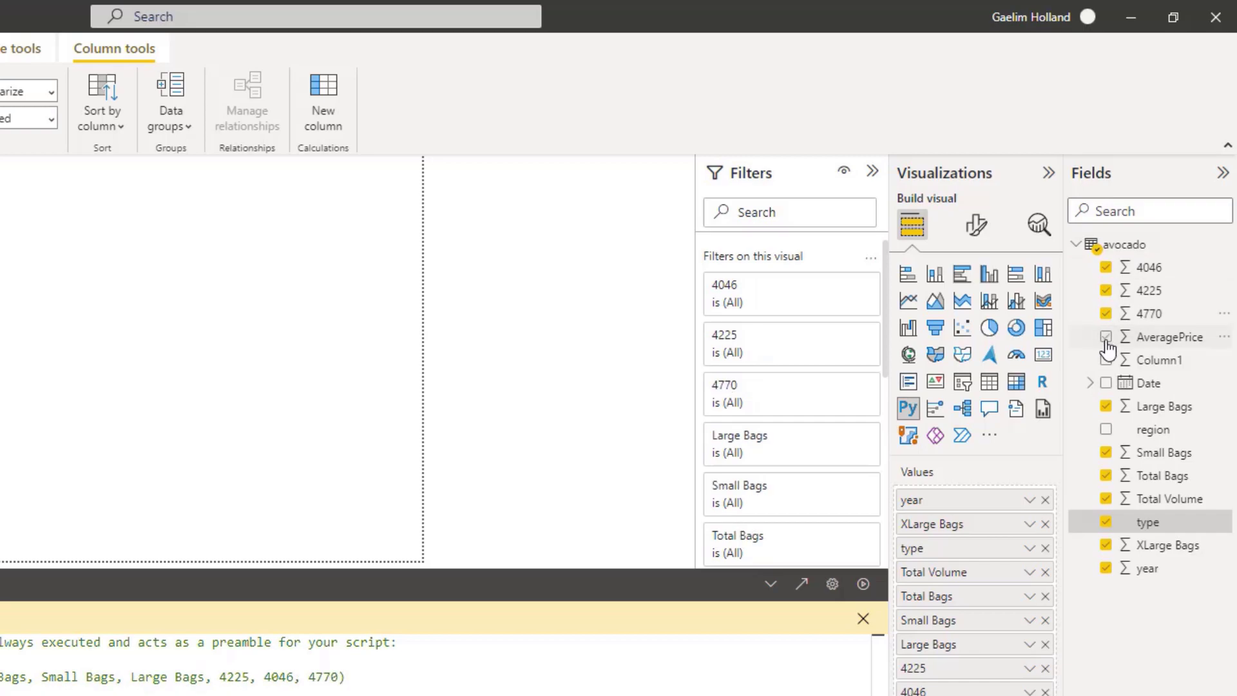
click(1105, 337)
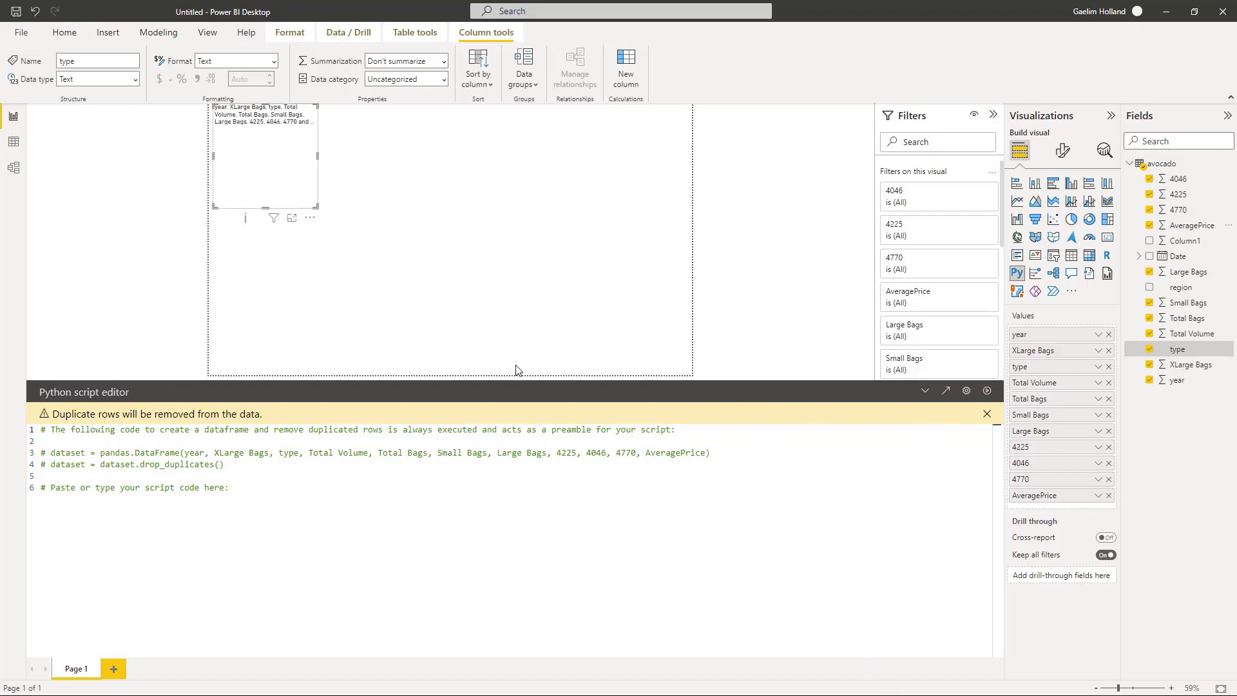
Copy the pandas, matplotlib, seaborn and numpy imports from the In [107] cell into the Python script editor.
key(alt+Tab)
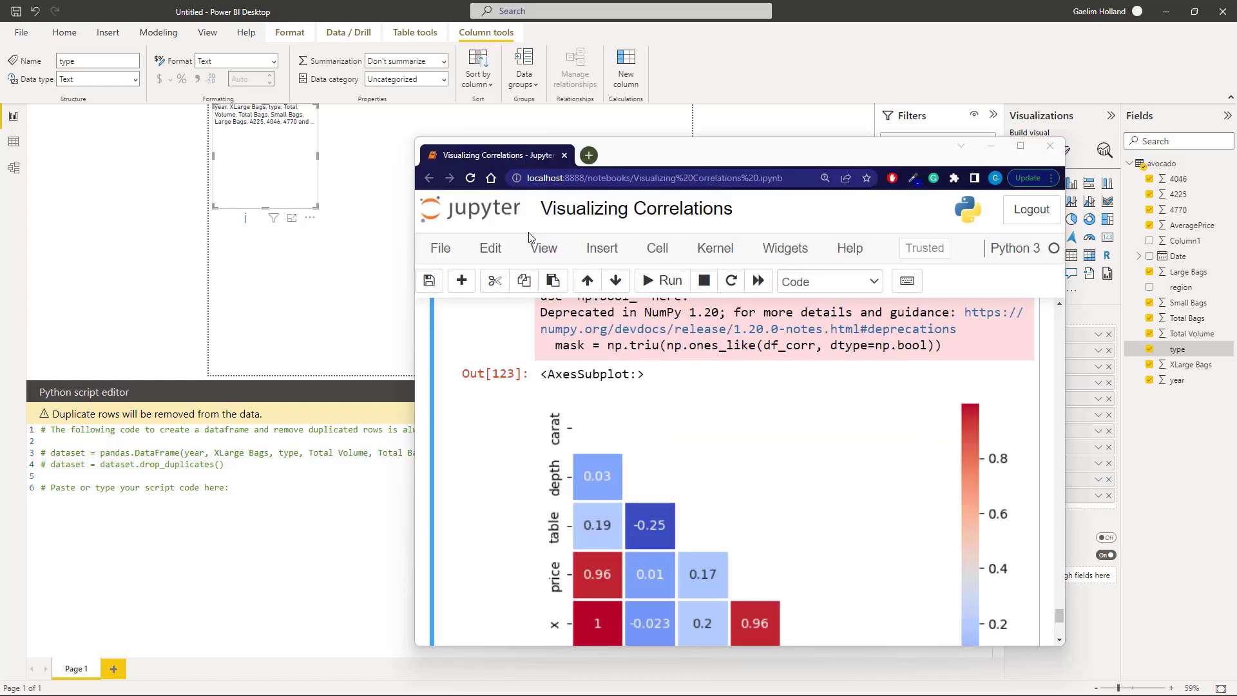
scroll(745, 458, up, 4)
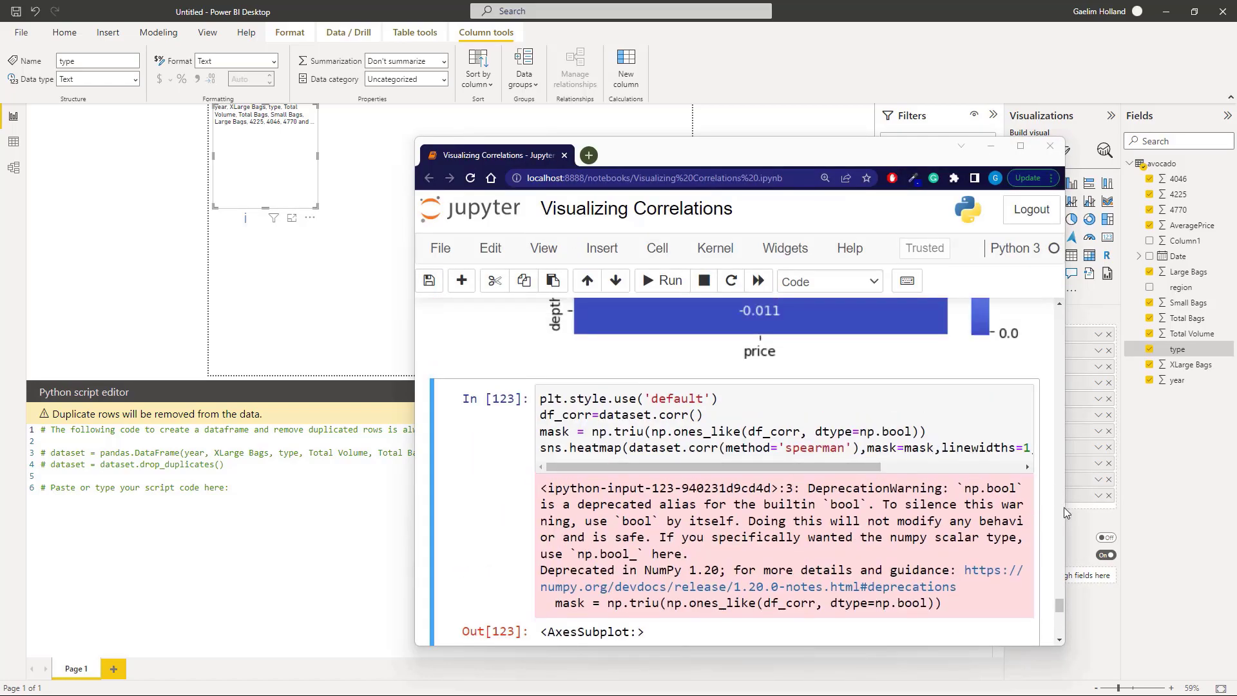
drag(1061, 614, 1060, 315)
scroll(846, 475, down, 3)
drag(801, 488, 541, 436)
key(ctrl+c)
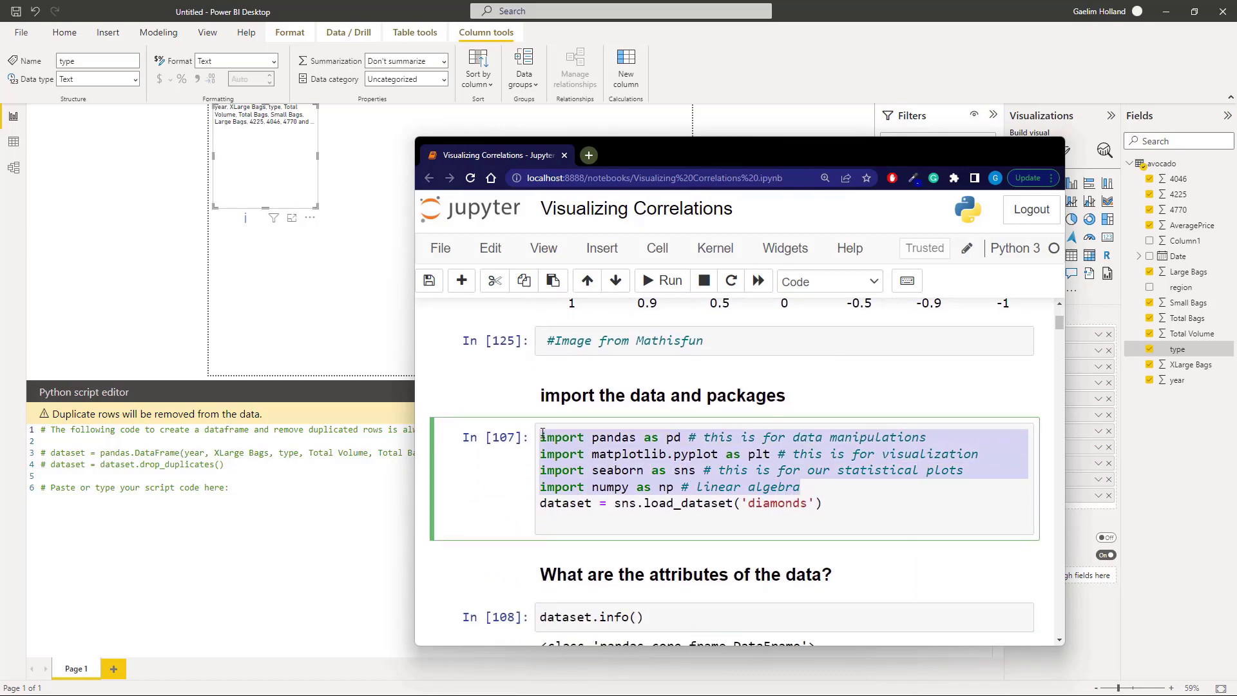
click(204, 522)
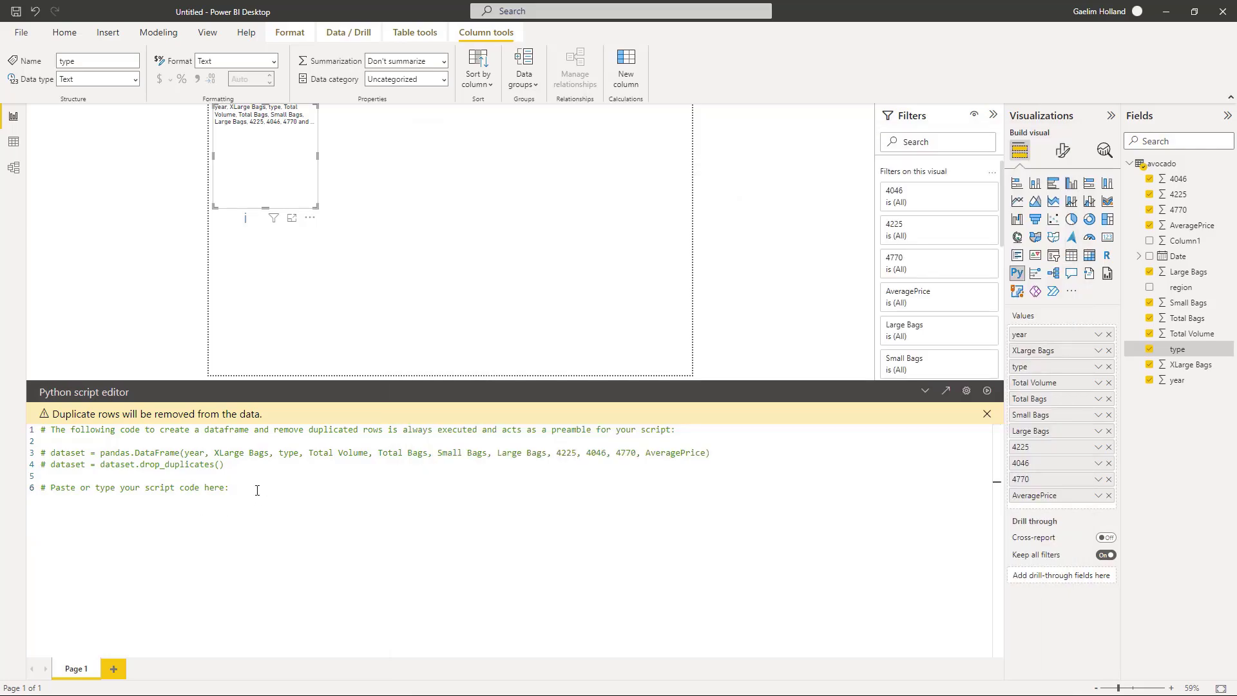
key(ctrl+v)
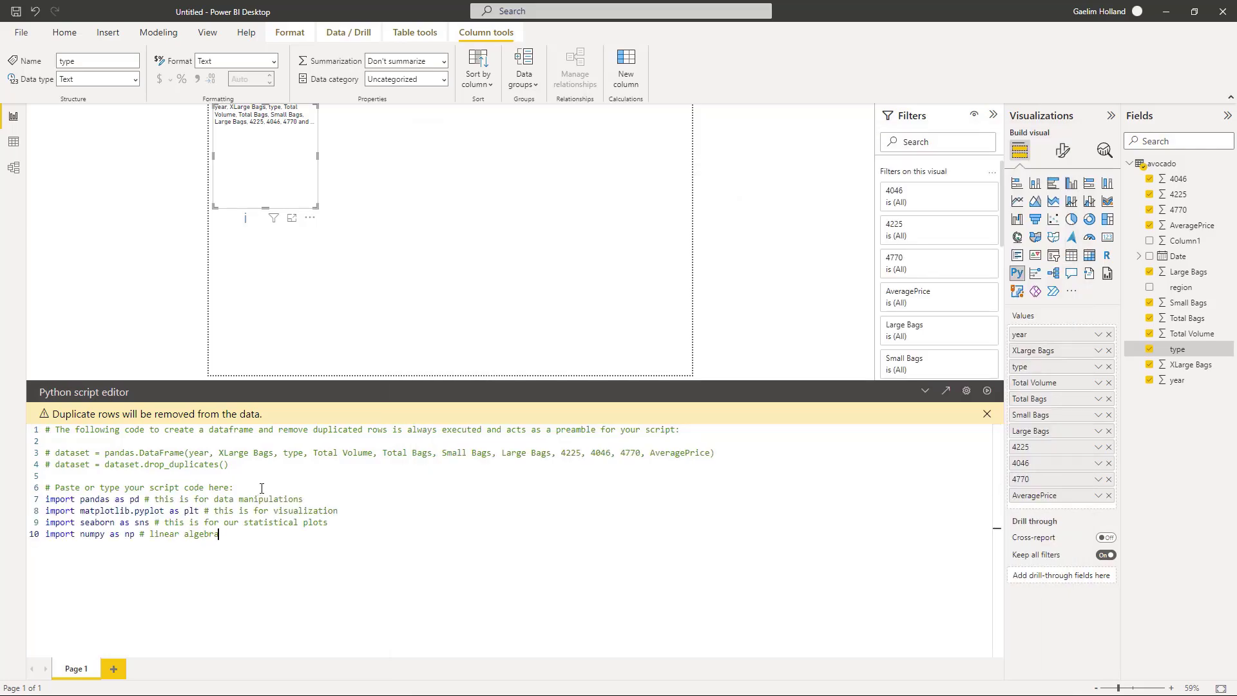
Copy all the Spearman heatmap code from the In [123] notebook cell.
key(alt+Tab)
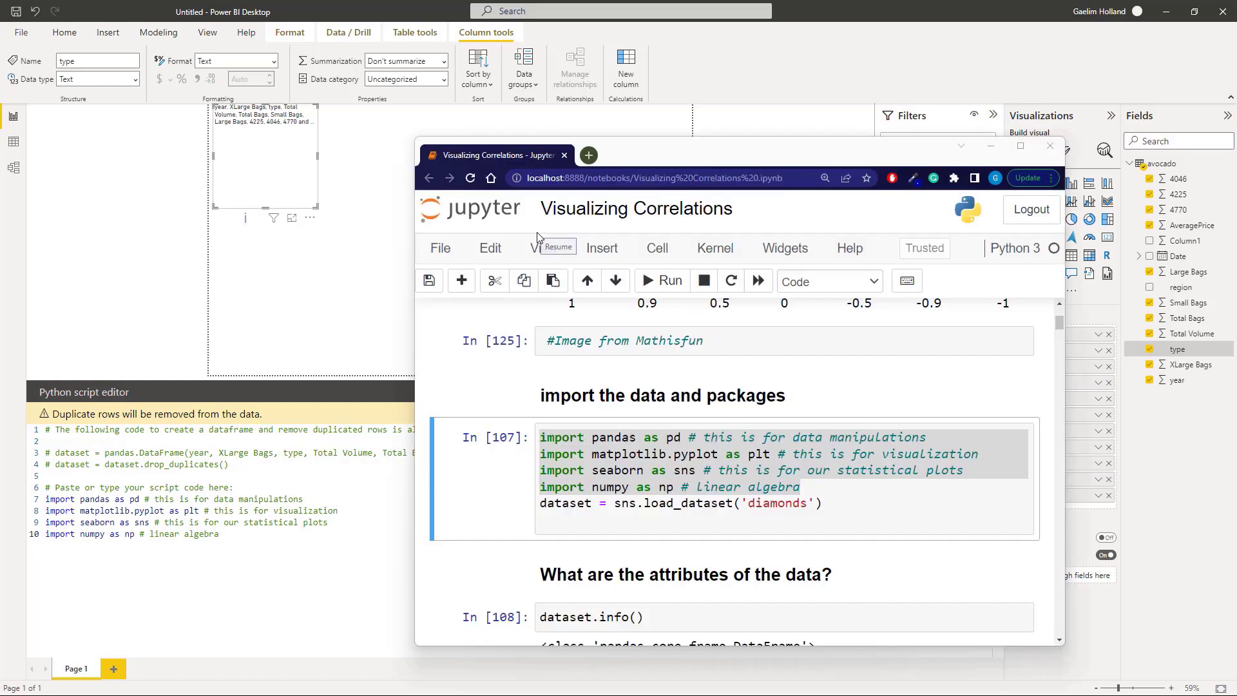
scroll(676, 450, down, 2)
scroll(676, 449, up, 1)
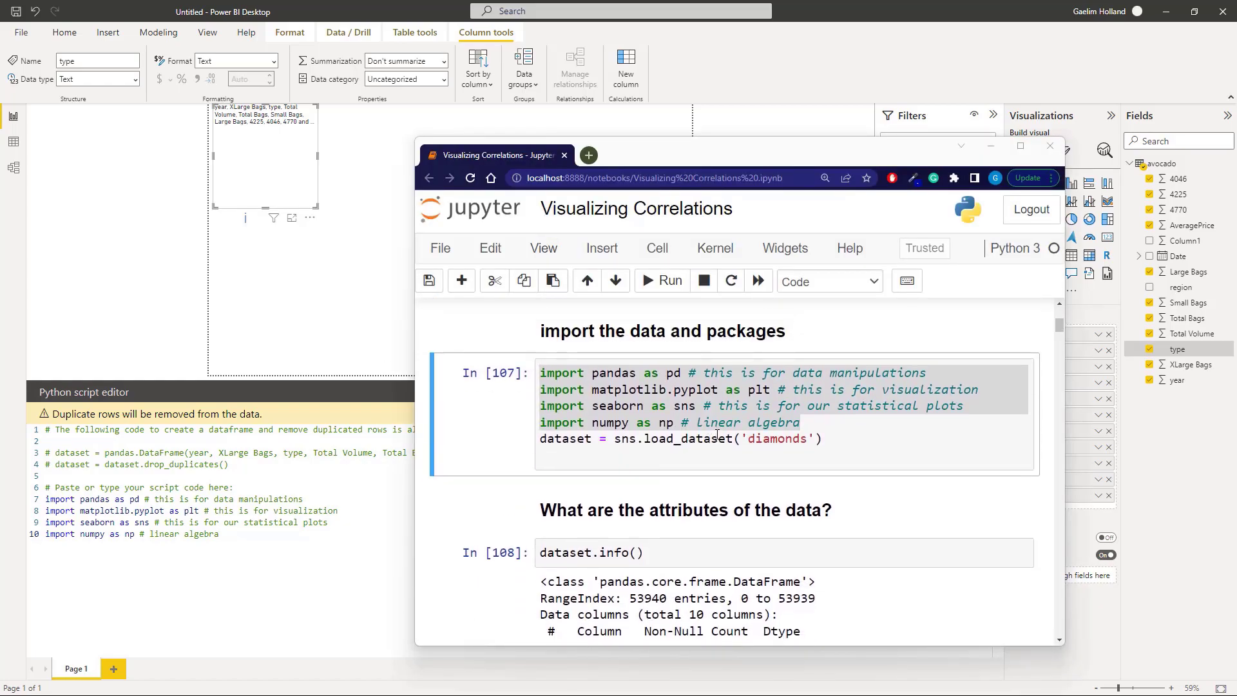
scroll(752, 429, down, 1)
drag(1054, 323, 1059, 438)
drag(1031, 535, 1036, 546)
drag(1058, 440, 1035, 644)
scroll(976, 533, up, 1)
scroll(975, 529, up, 10)
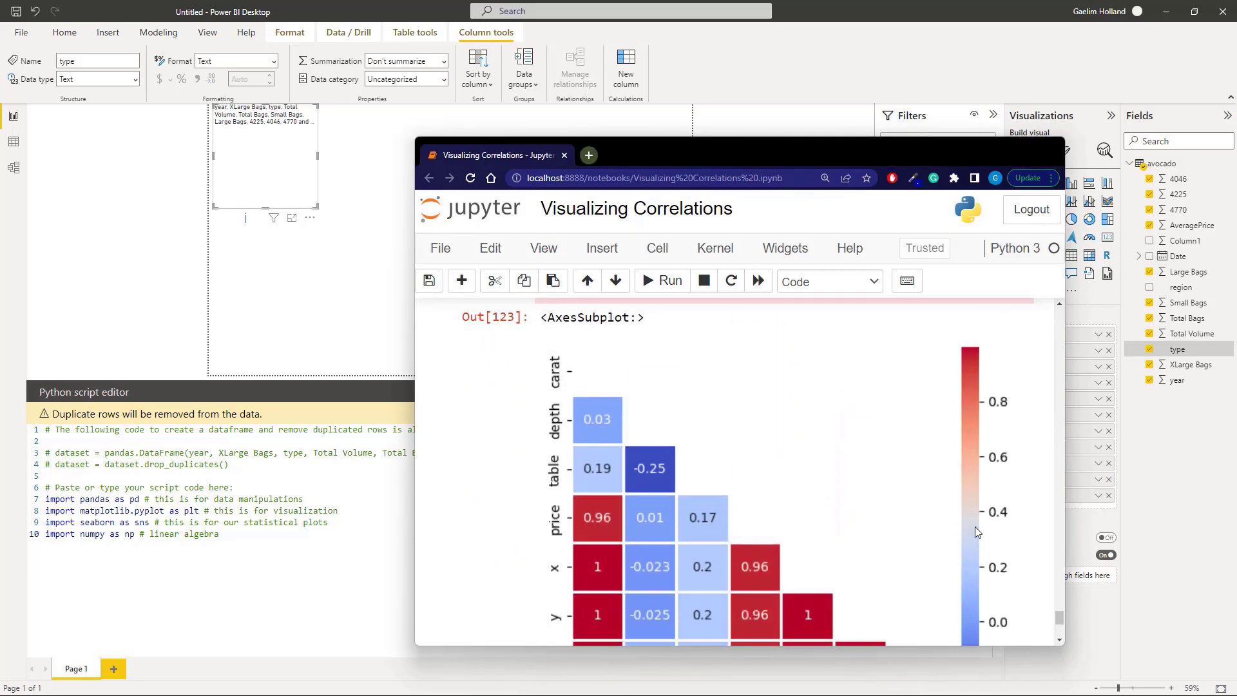
click(943, 439)
key(ctrl+a)
key(ctrl+c)
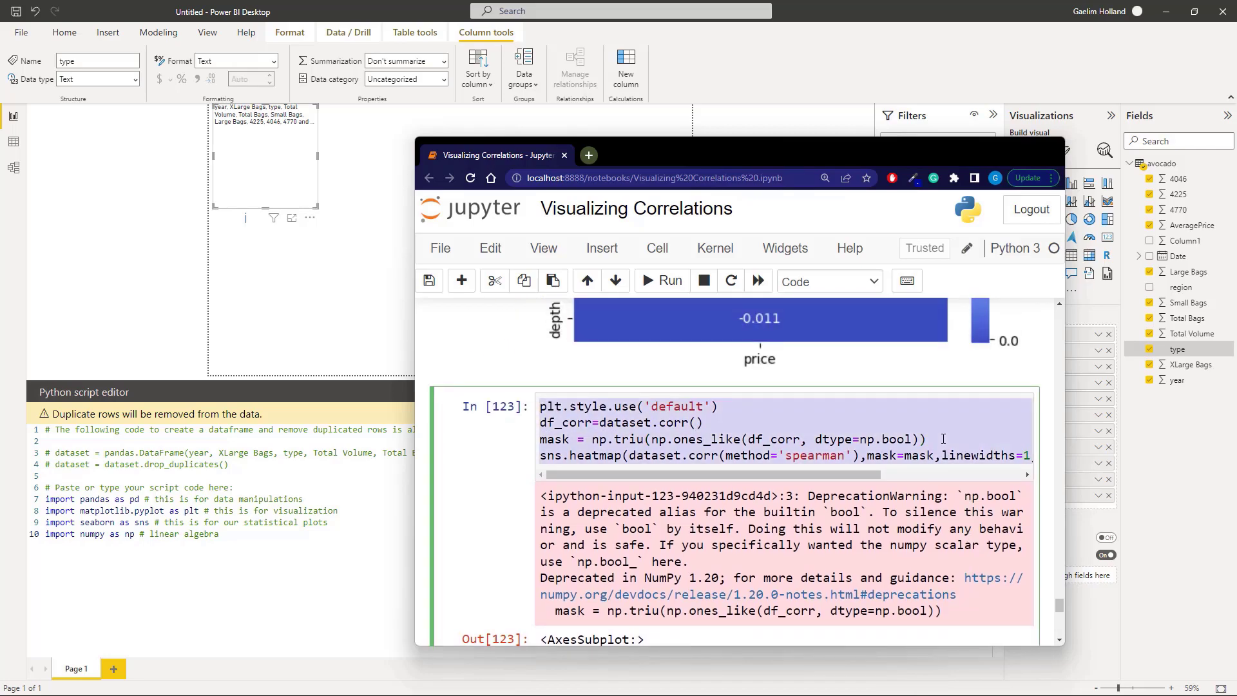
click(218, 563)
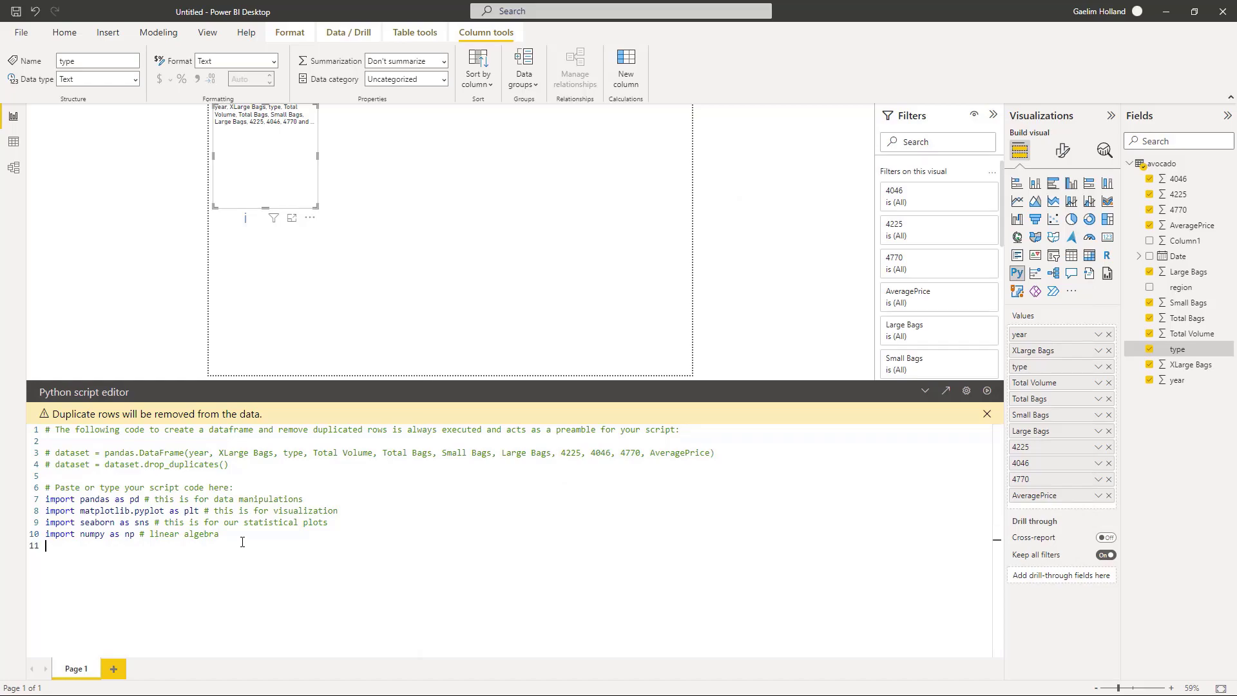
Paste the heatmap code, append plt.show(), run the script, and enlarge the visual on the canvas.
key(ctrl+v)
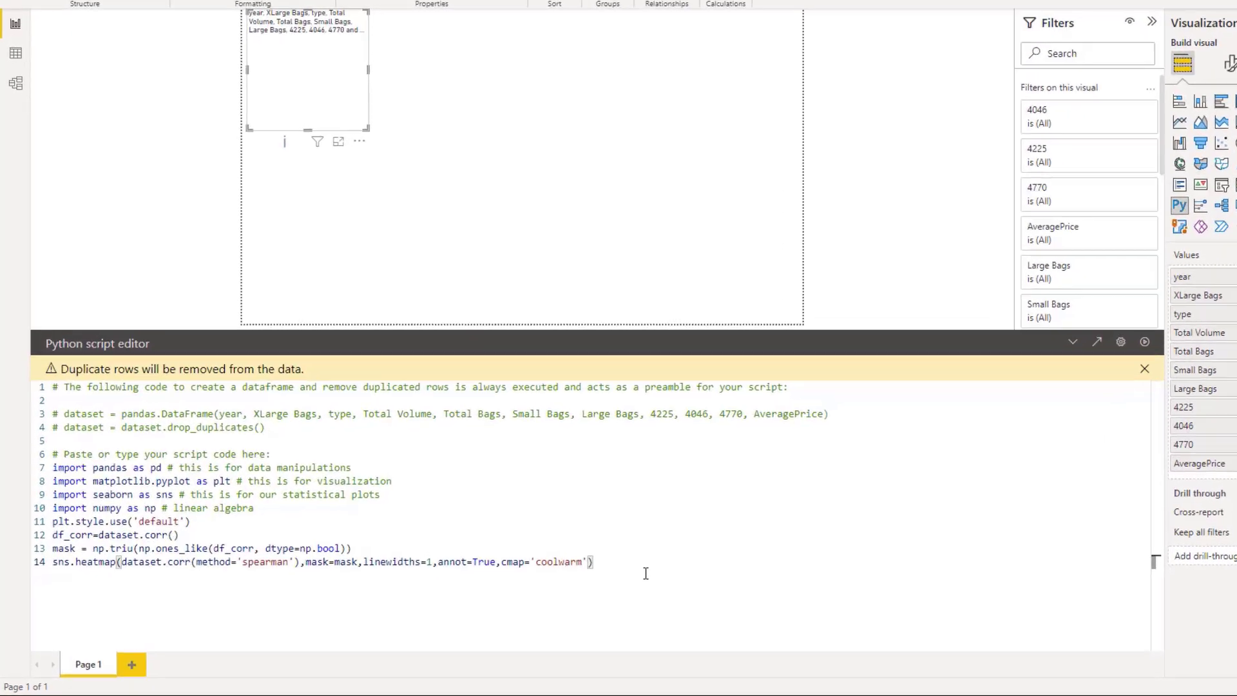
key(Return)
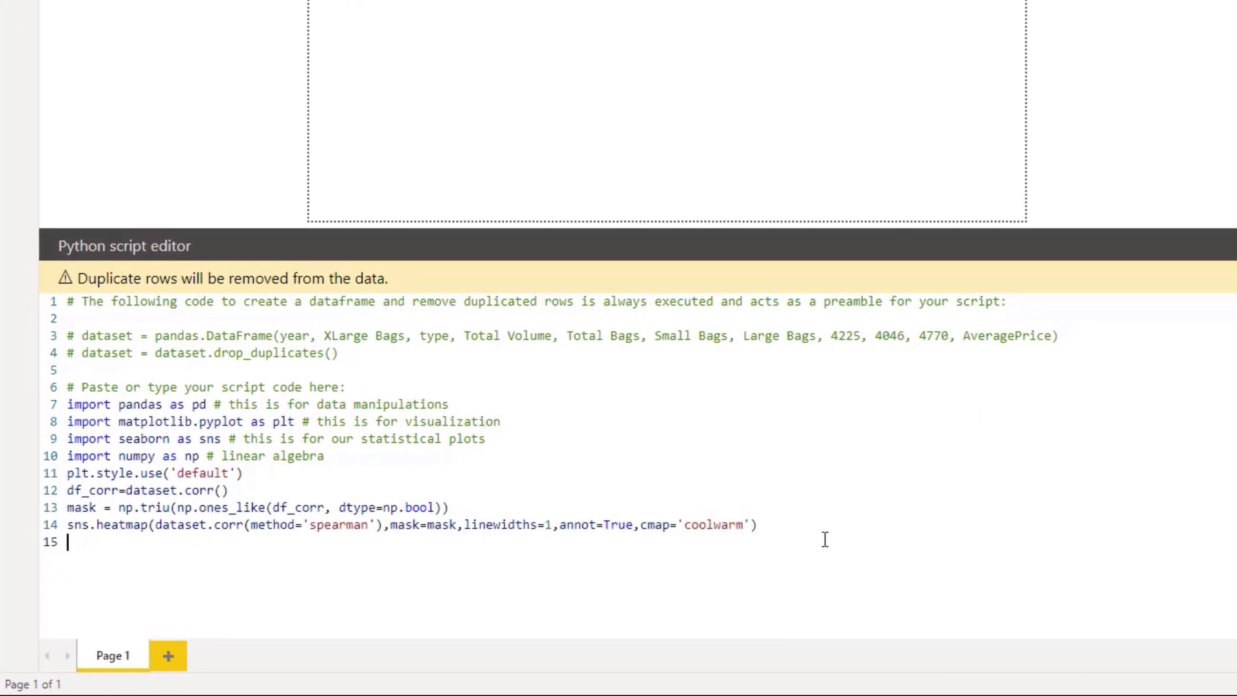
text(plt.show()
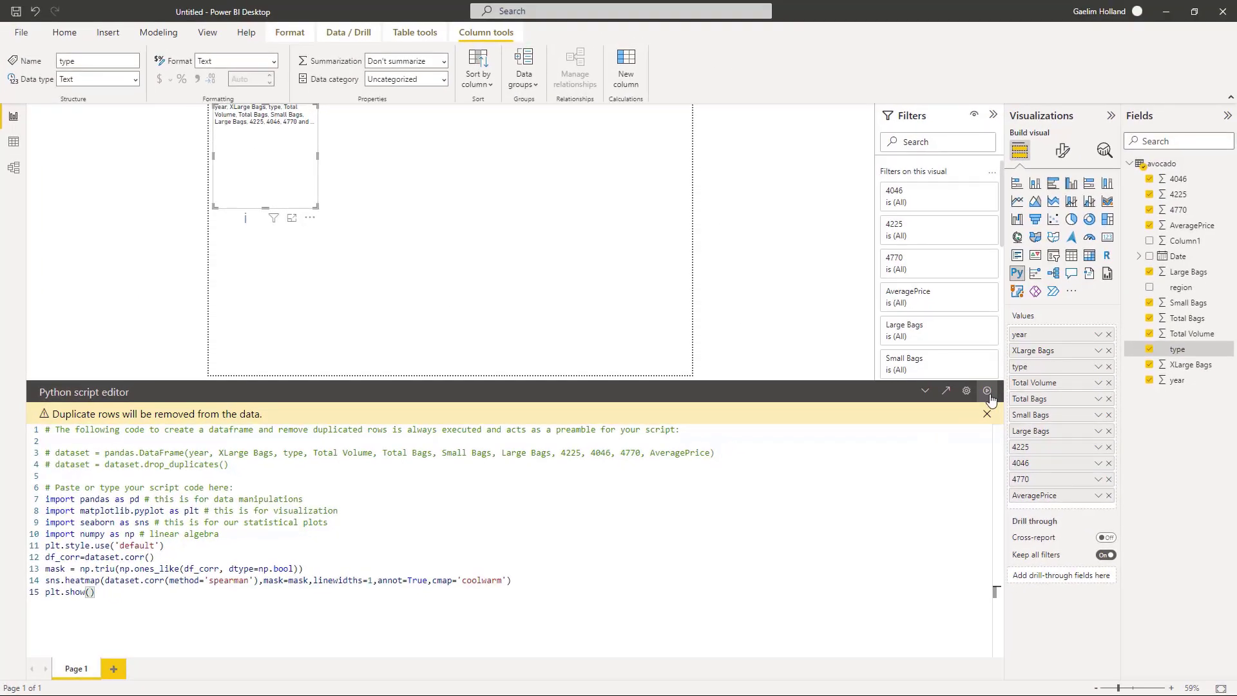
click(988, 392)
drag(316, 210, 527, 365)
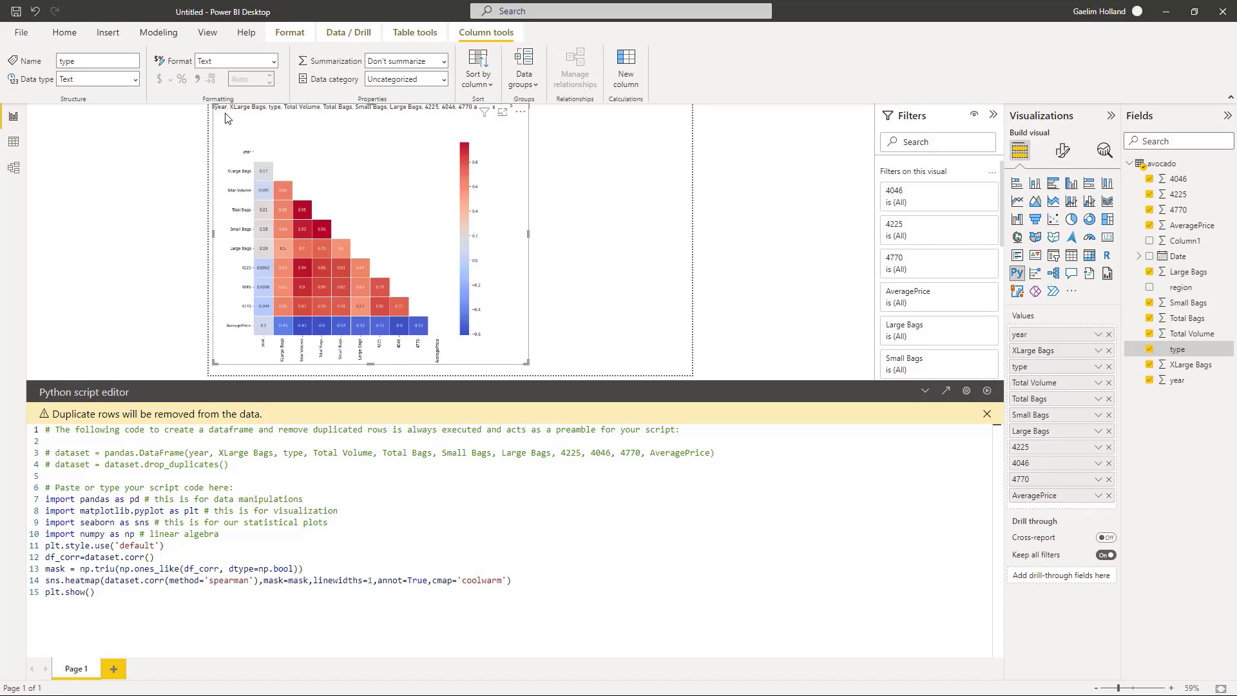
Collapse the Python script editor to show the full heatmap, then select the avocado type field.
click(925, 391)
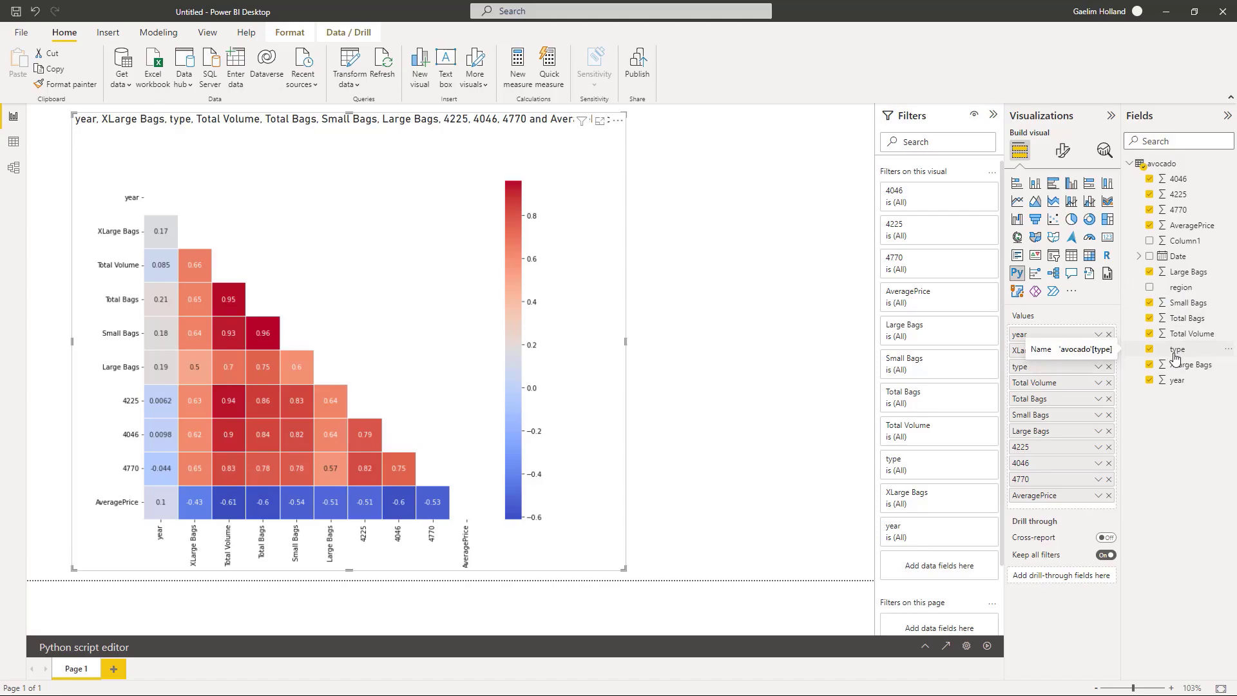
click(1176, 354)
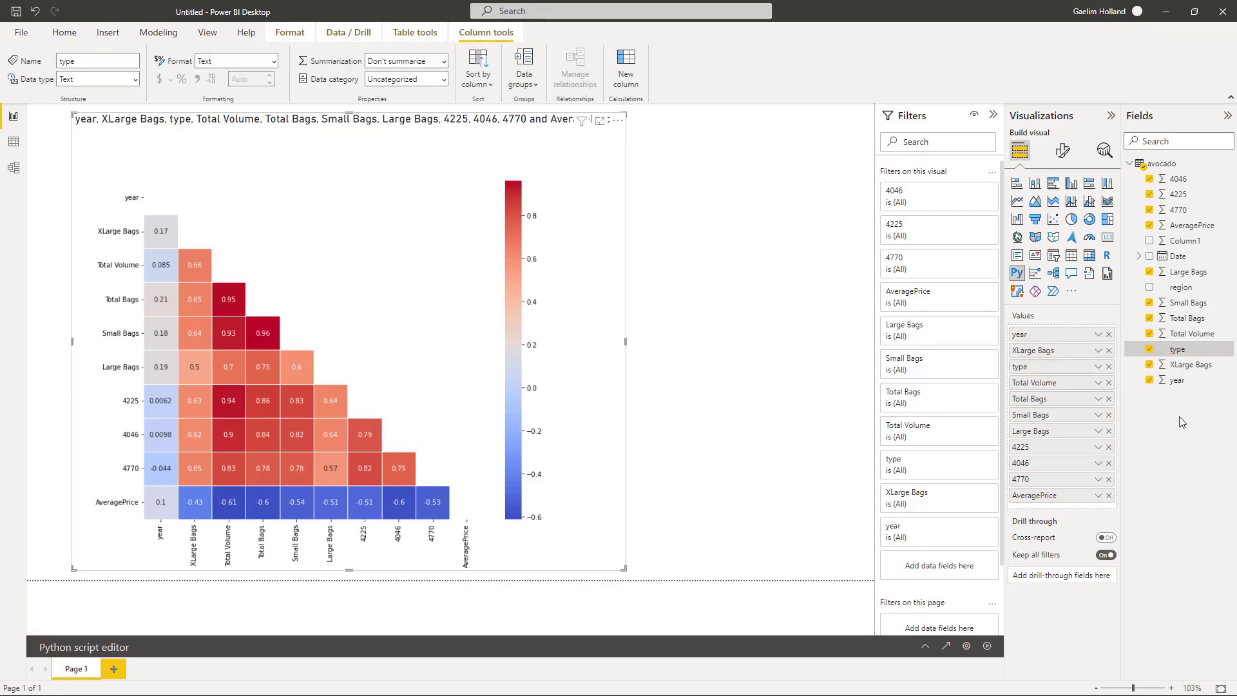
Add a slicer on the type field and filter the heatmap to conventional avocados.
click(849, 276)
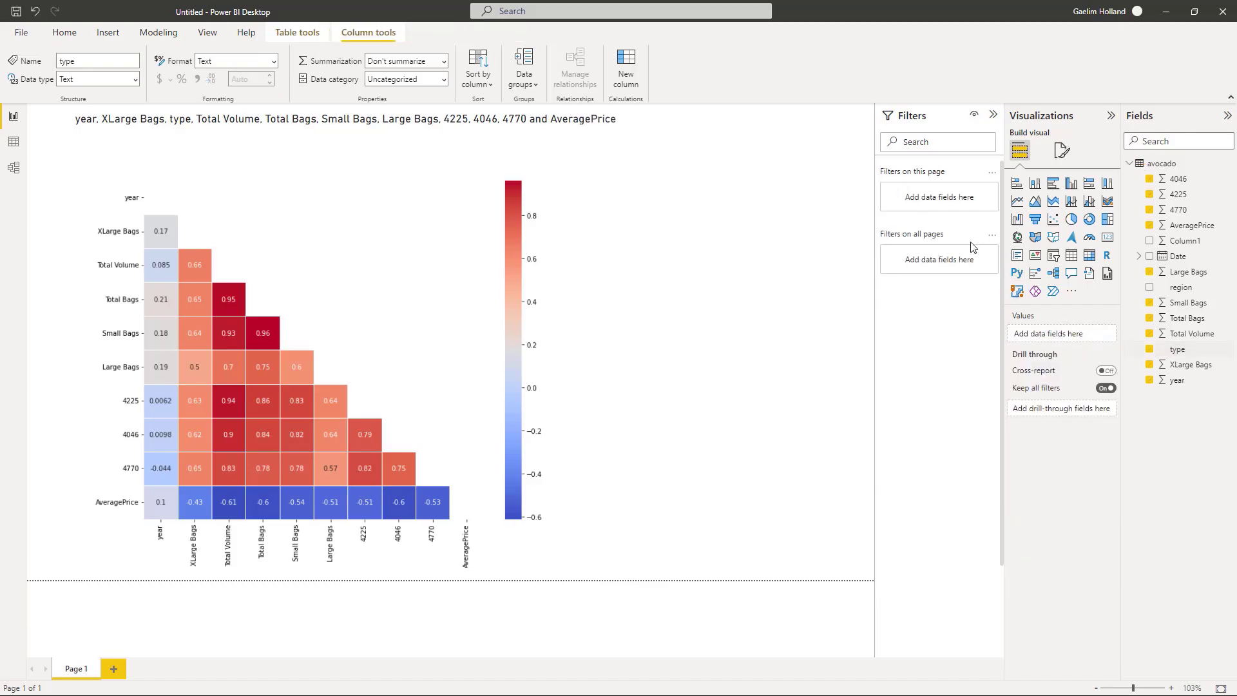
click(1053, 255)
click(1147, 349)
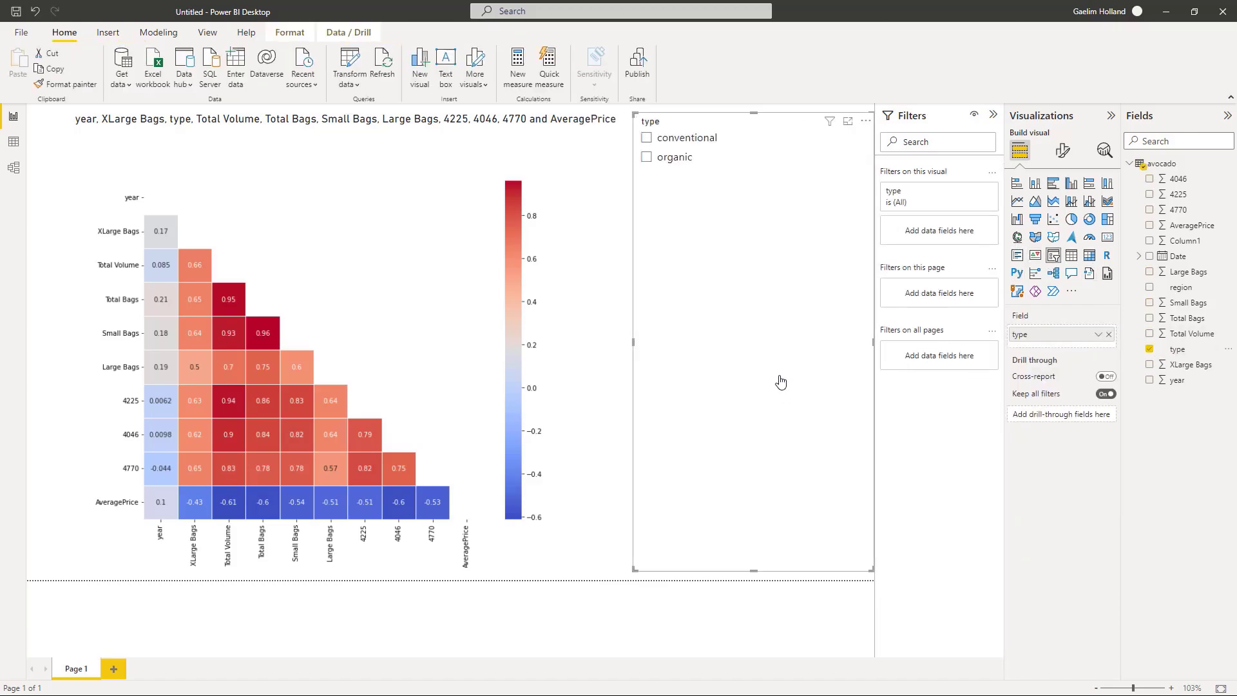
click(648, 158)
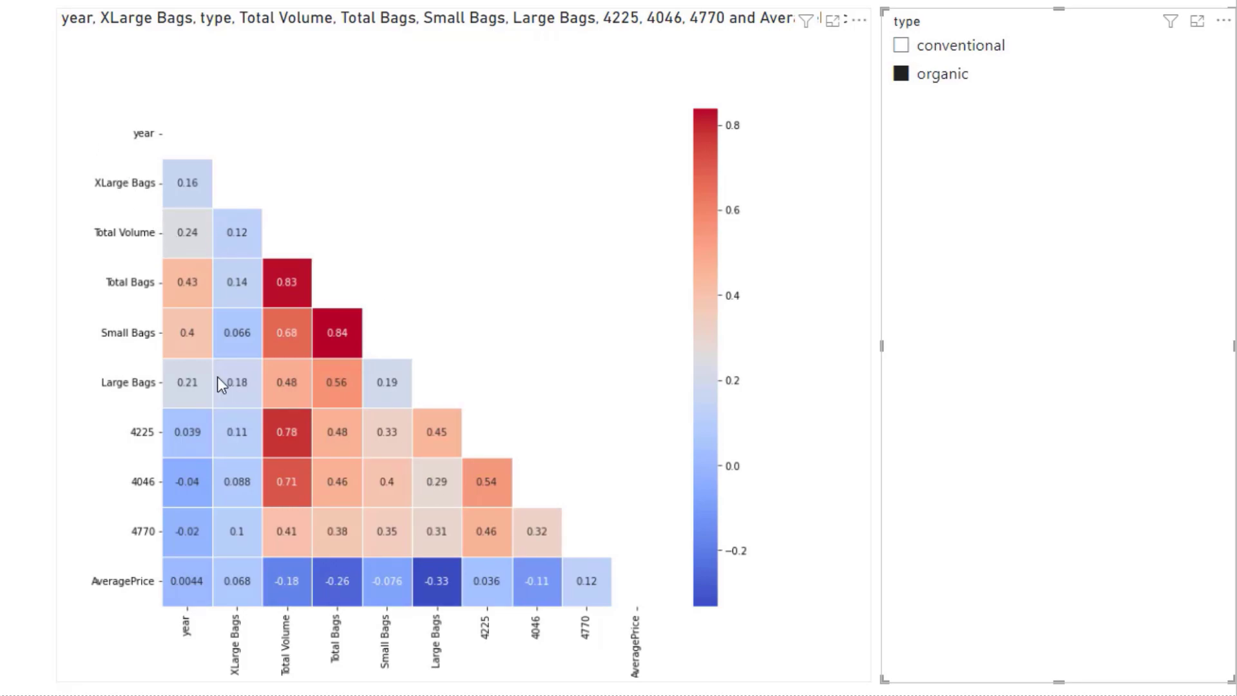
click(900, 52)
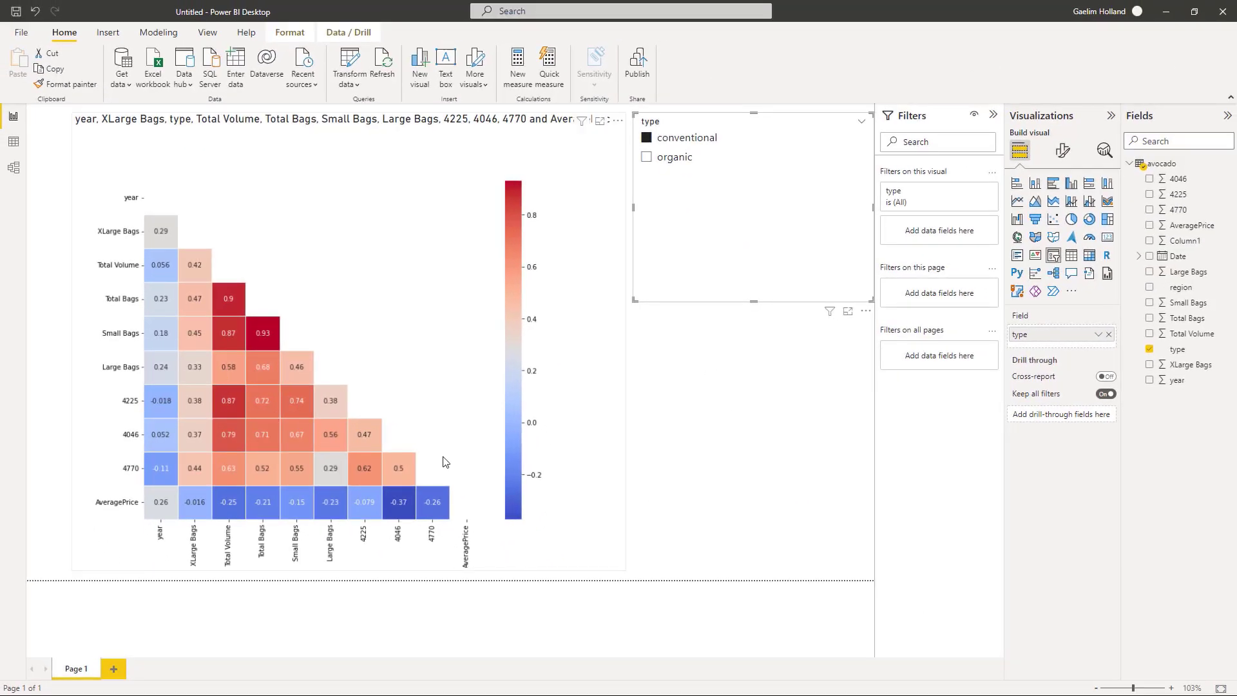
Check the type field in the script's dataset line, then switch the slicer to organic.
click(444, 461)
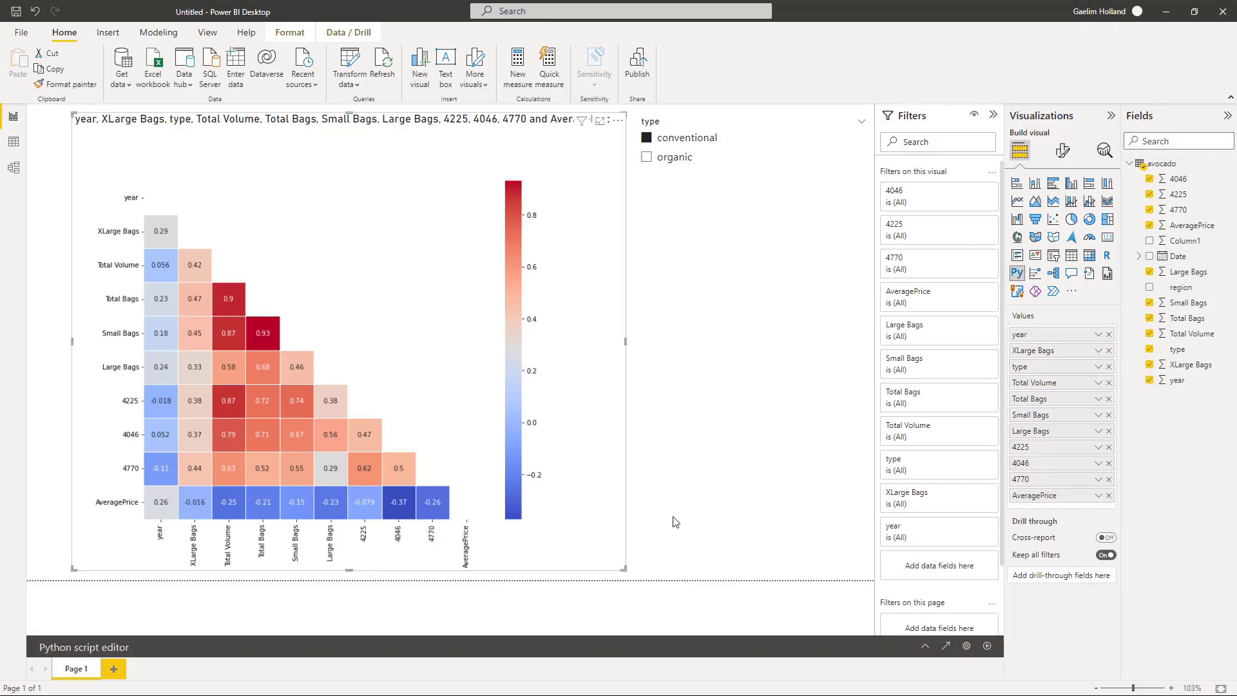
click(925, 646)
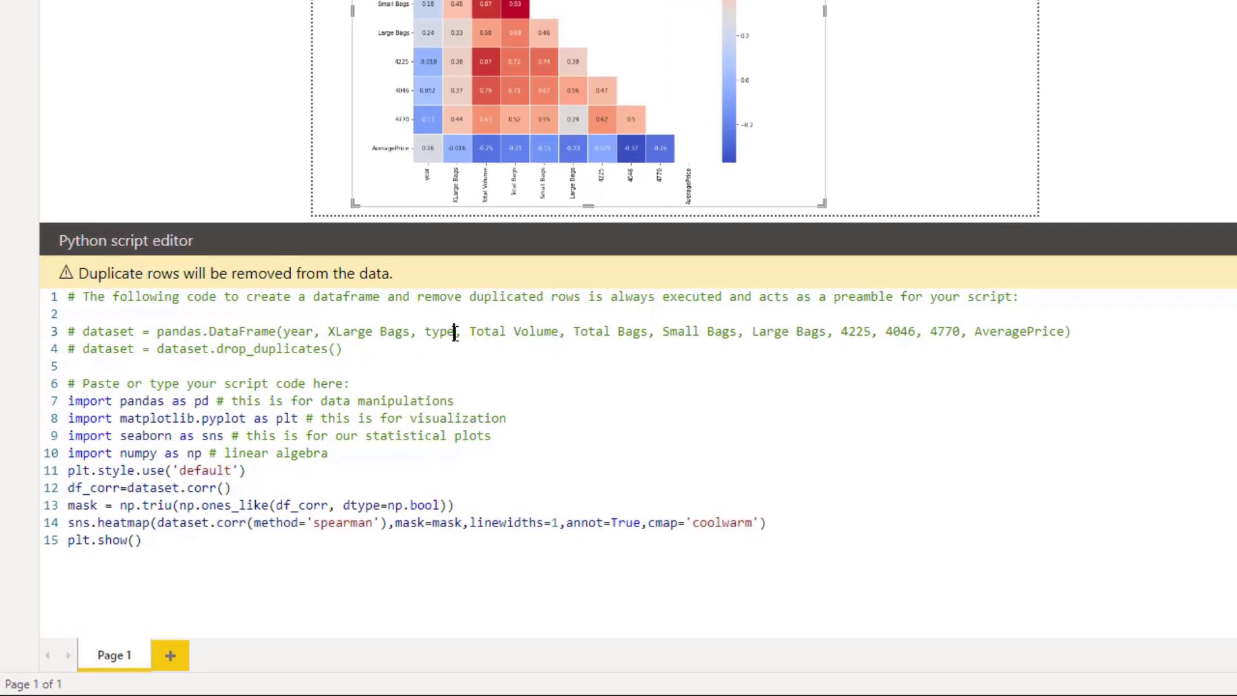
drag(450, 330, 431, 331)
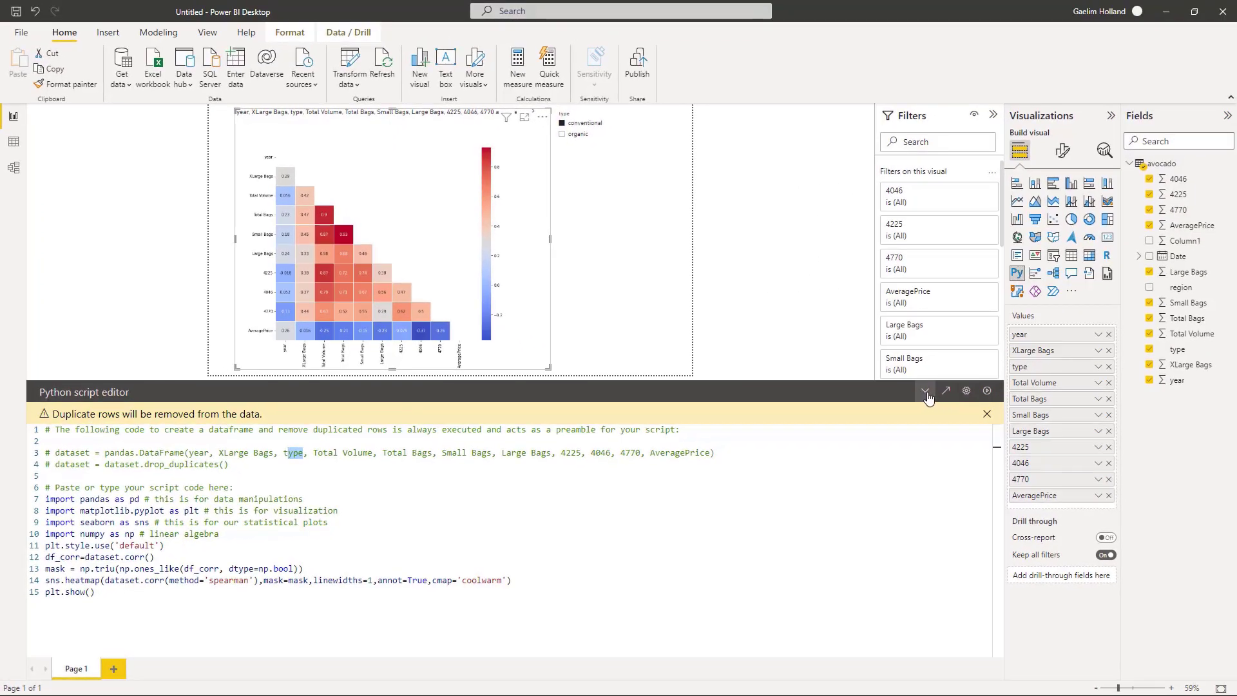
click(1098, 333)
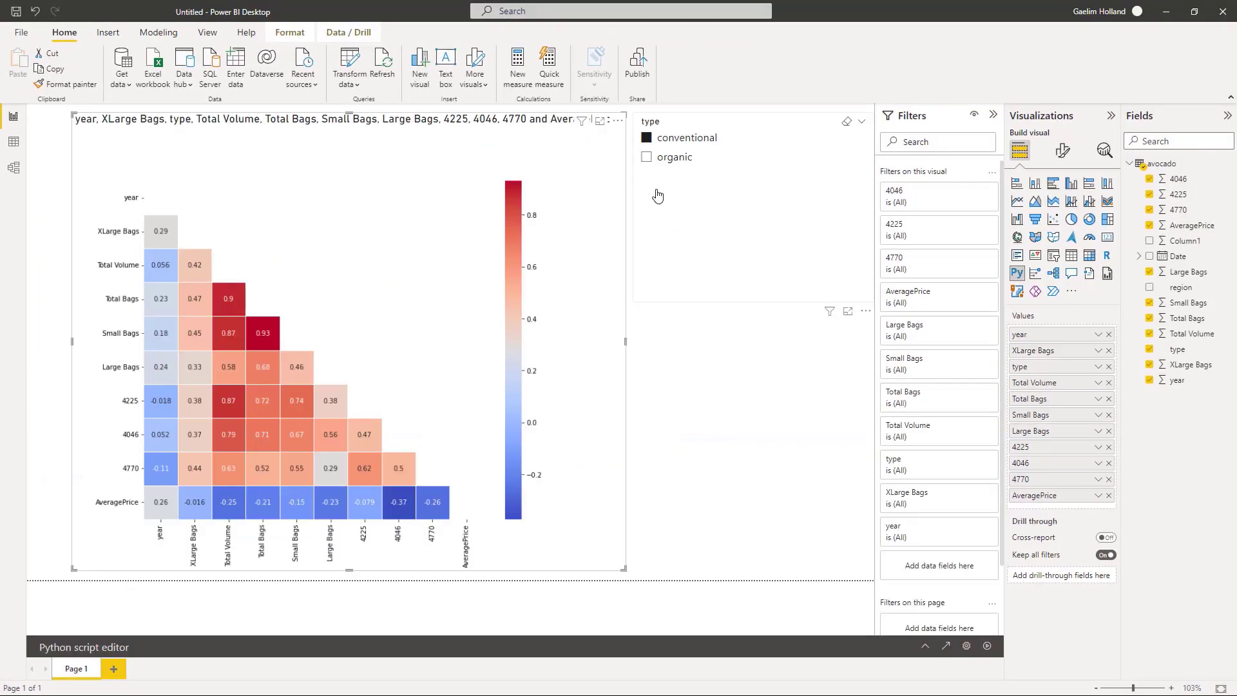
click(651, 159)
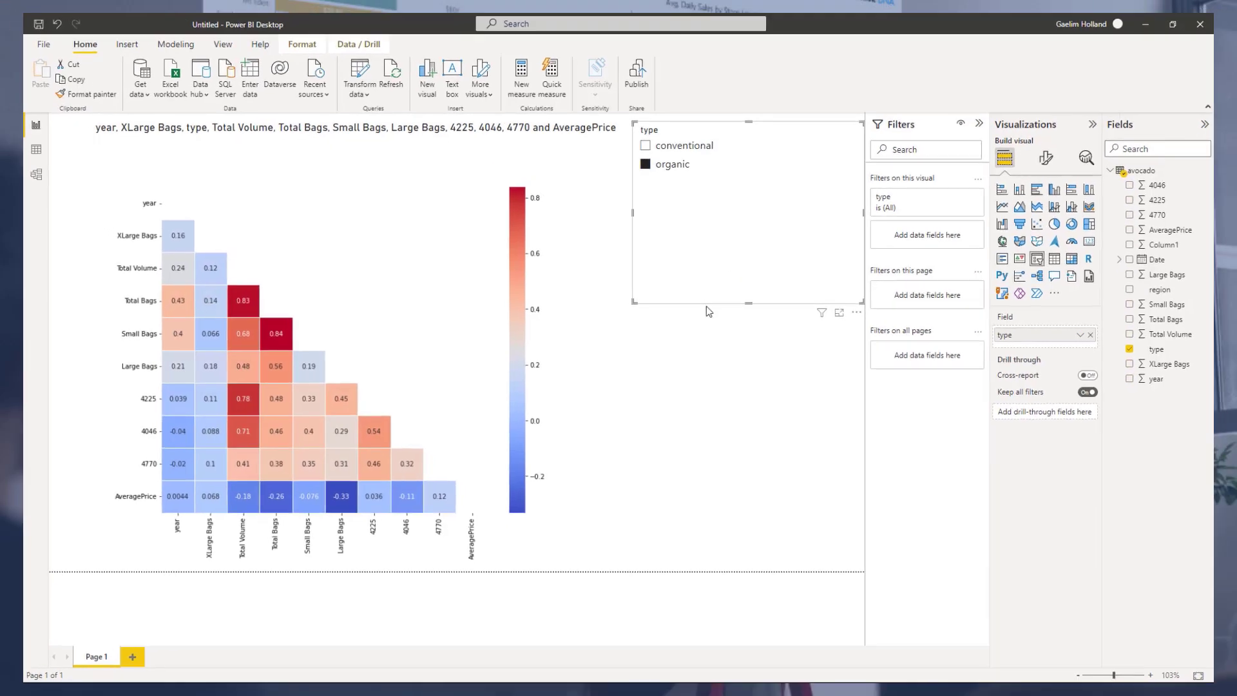